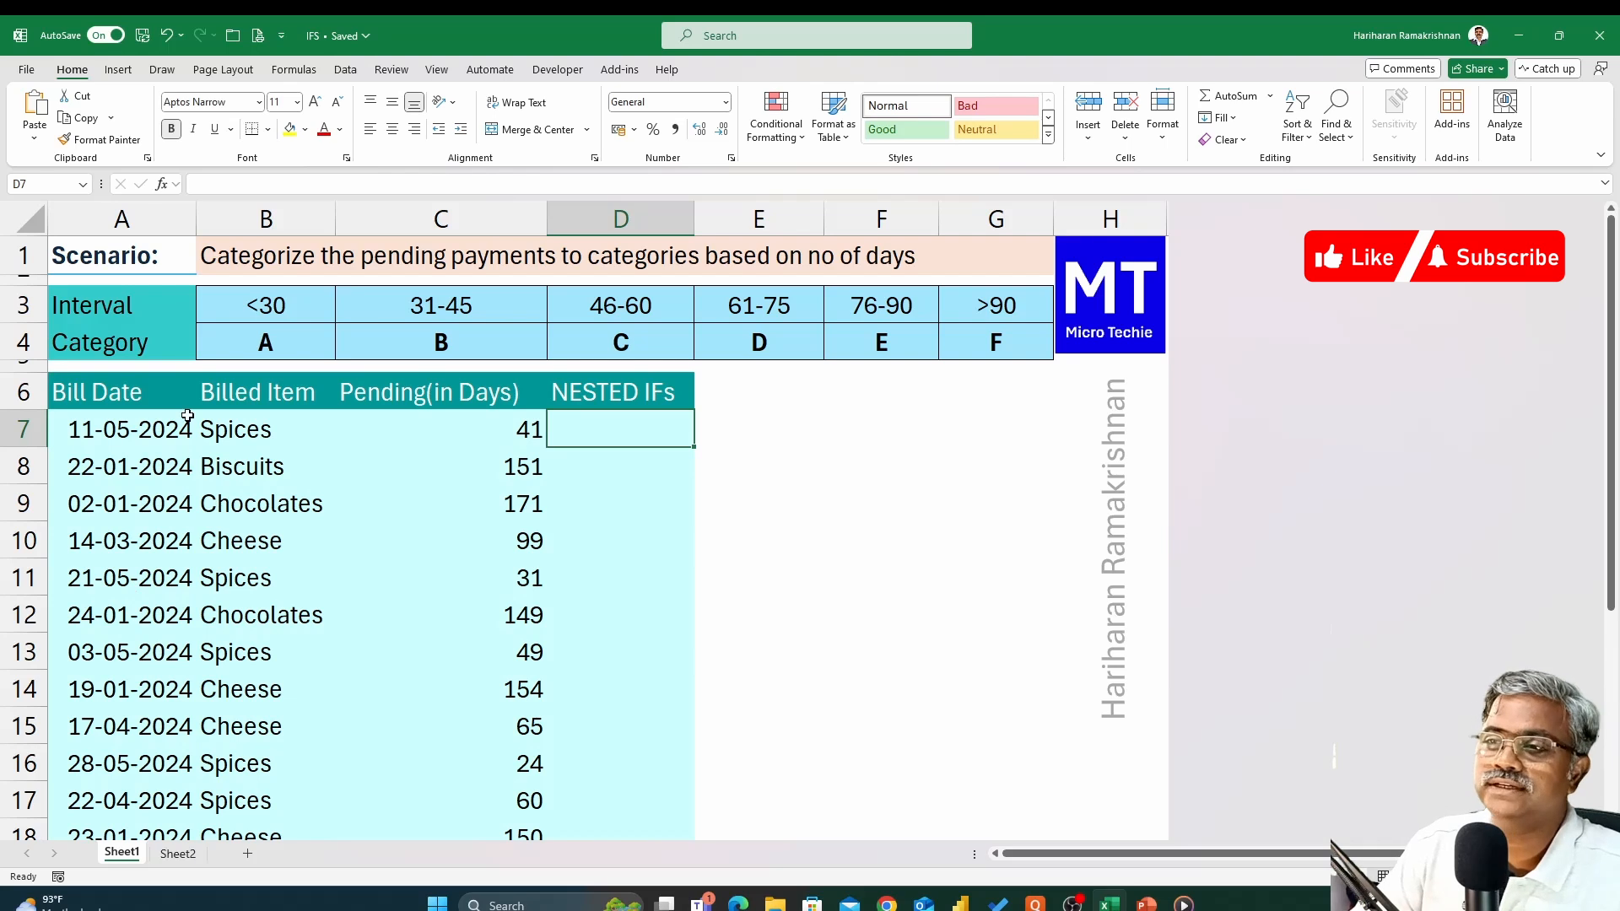
Examine the bill records, their pending days and the category letters assigned to each day interval.
left_click_drag(137, 429, 389, 438)
left_click(447, 434)
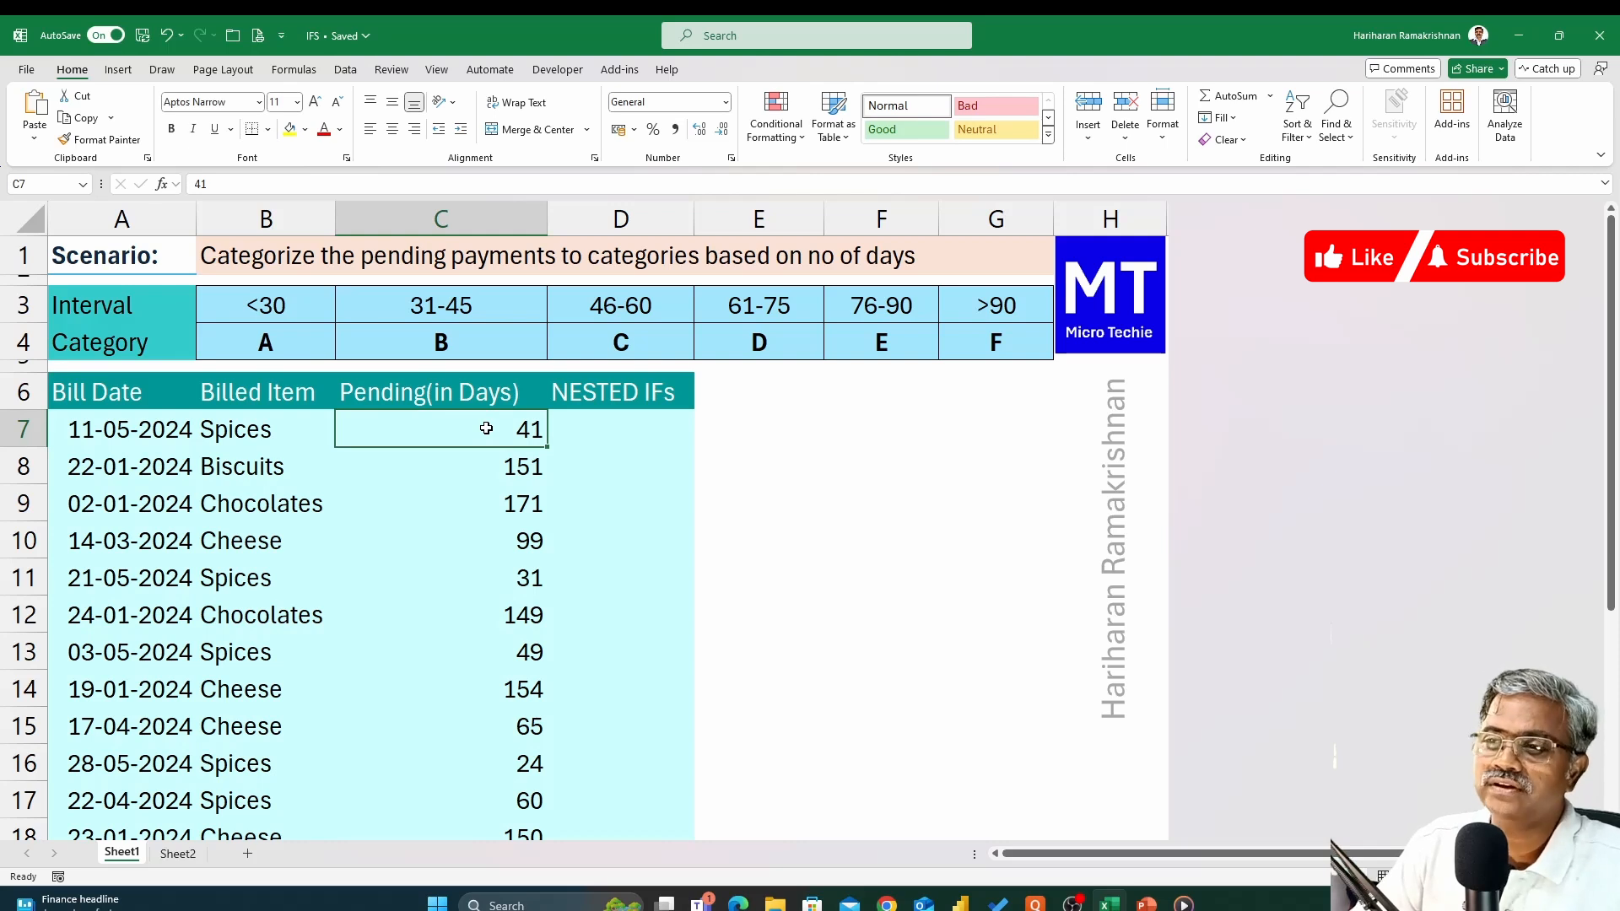
left_click_drag(179, 437, 422, 571)
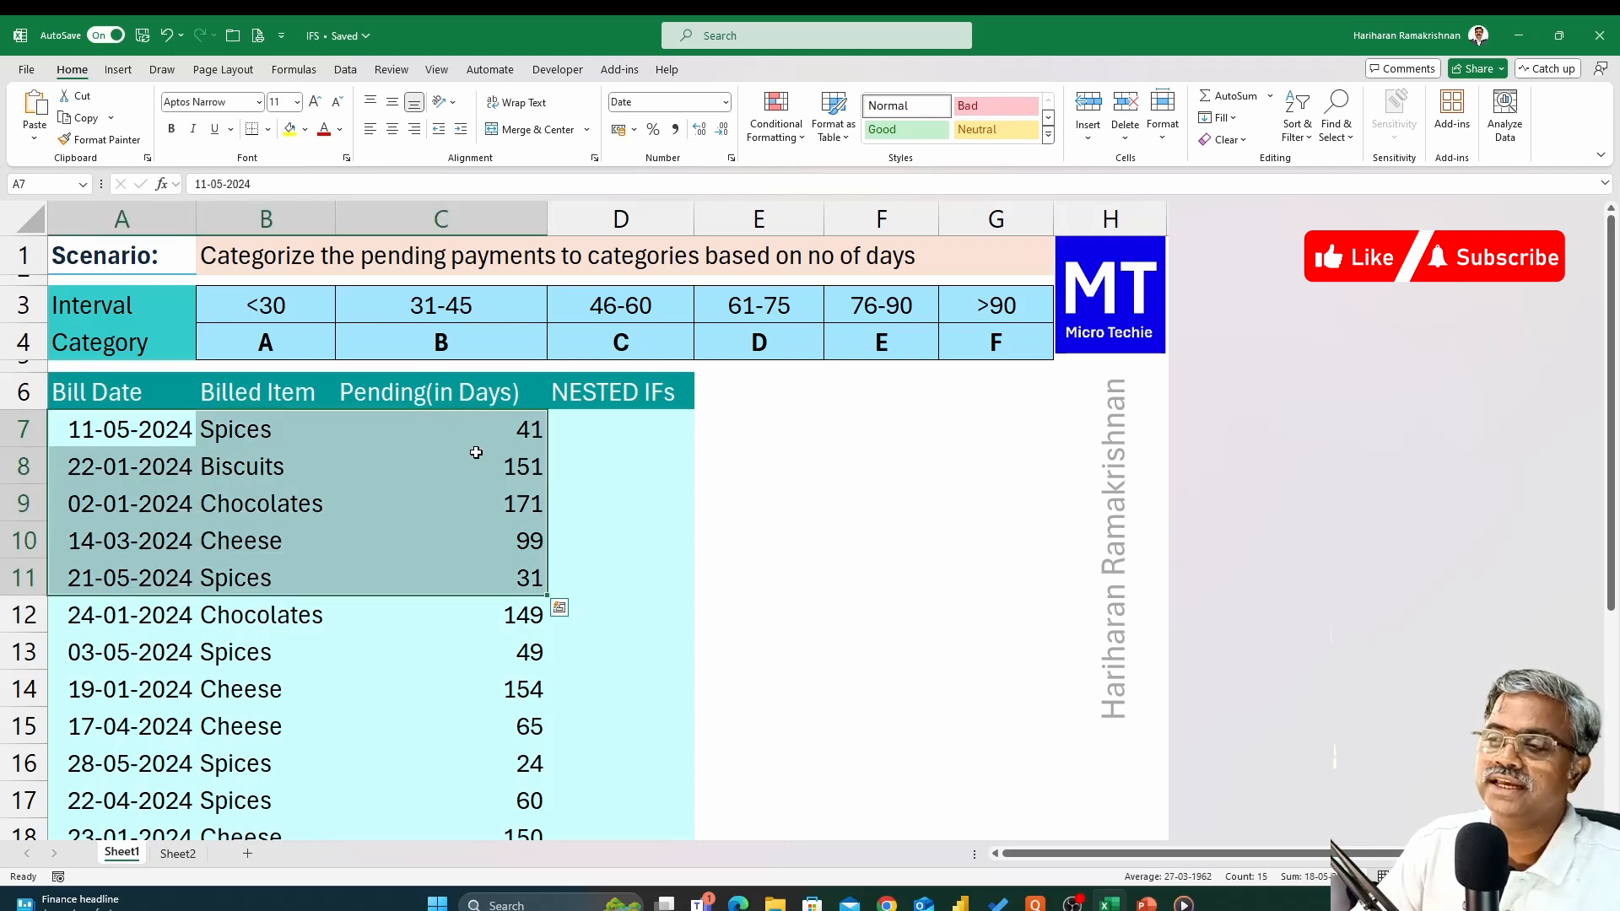
left_click_drag(476, 437, 498, 750)
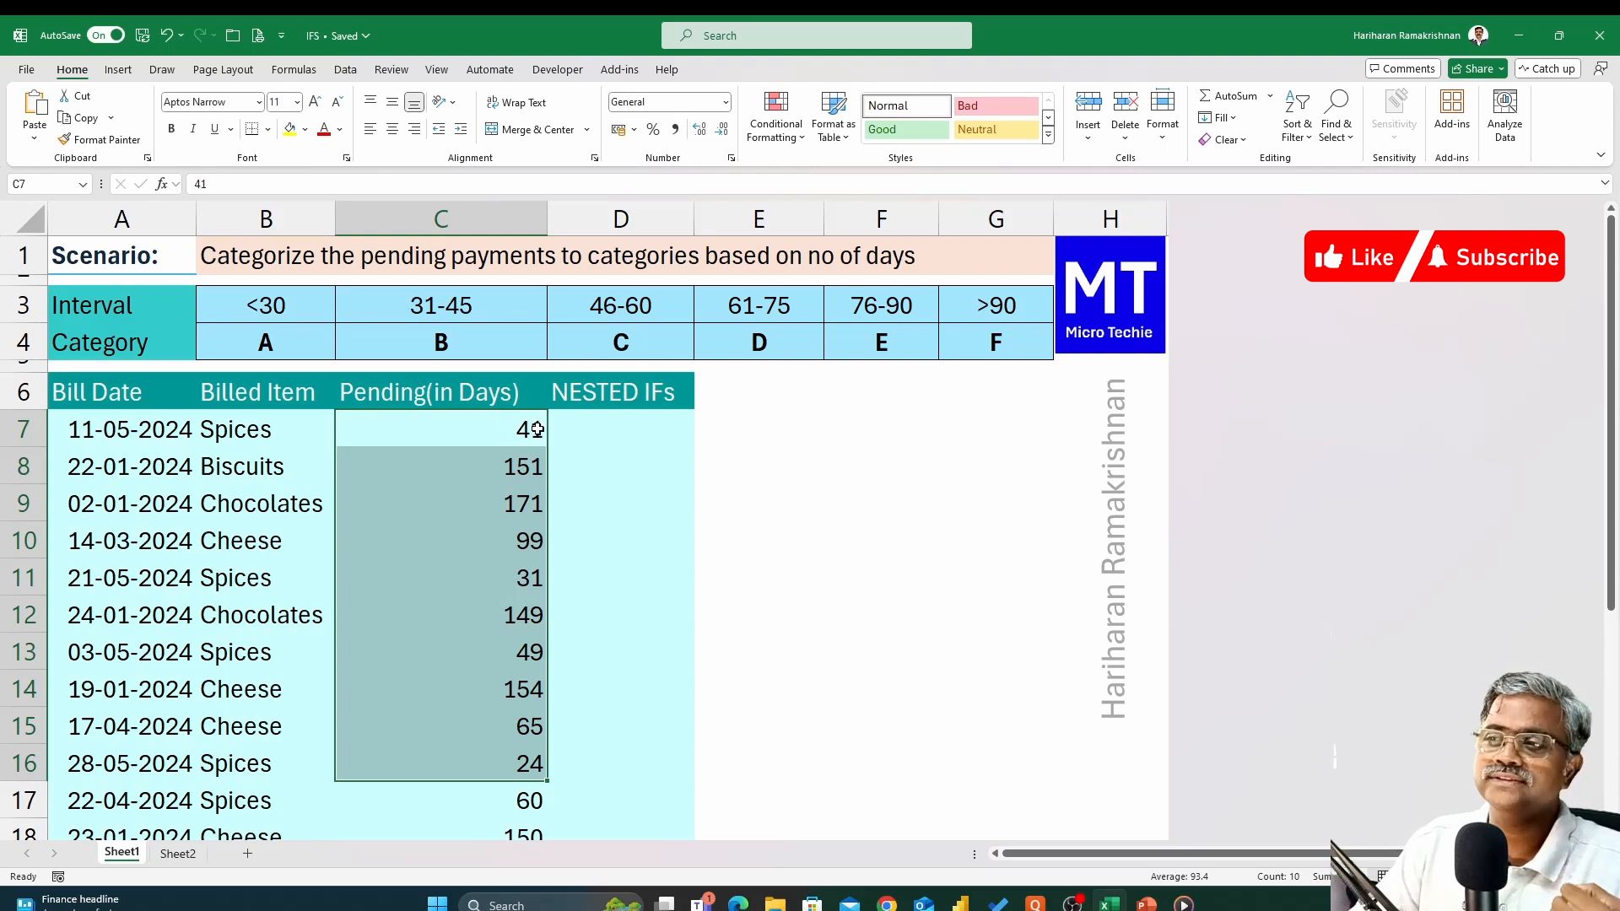
left_click_drag(291, 344, 936, 361)
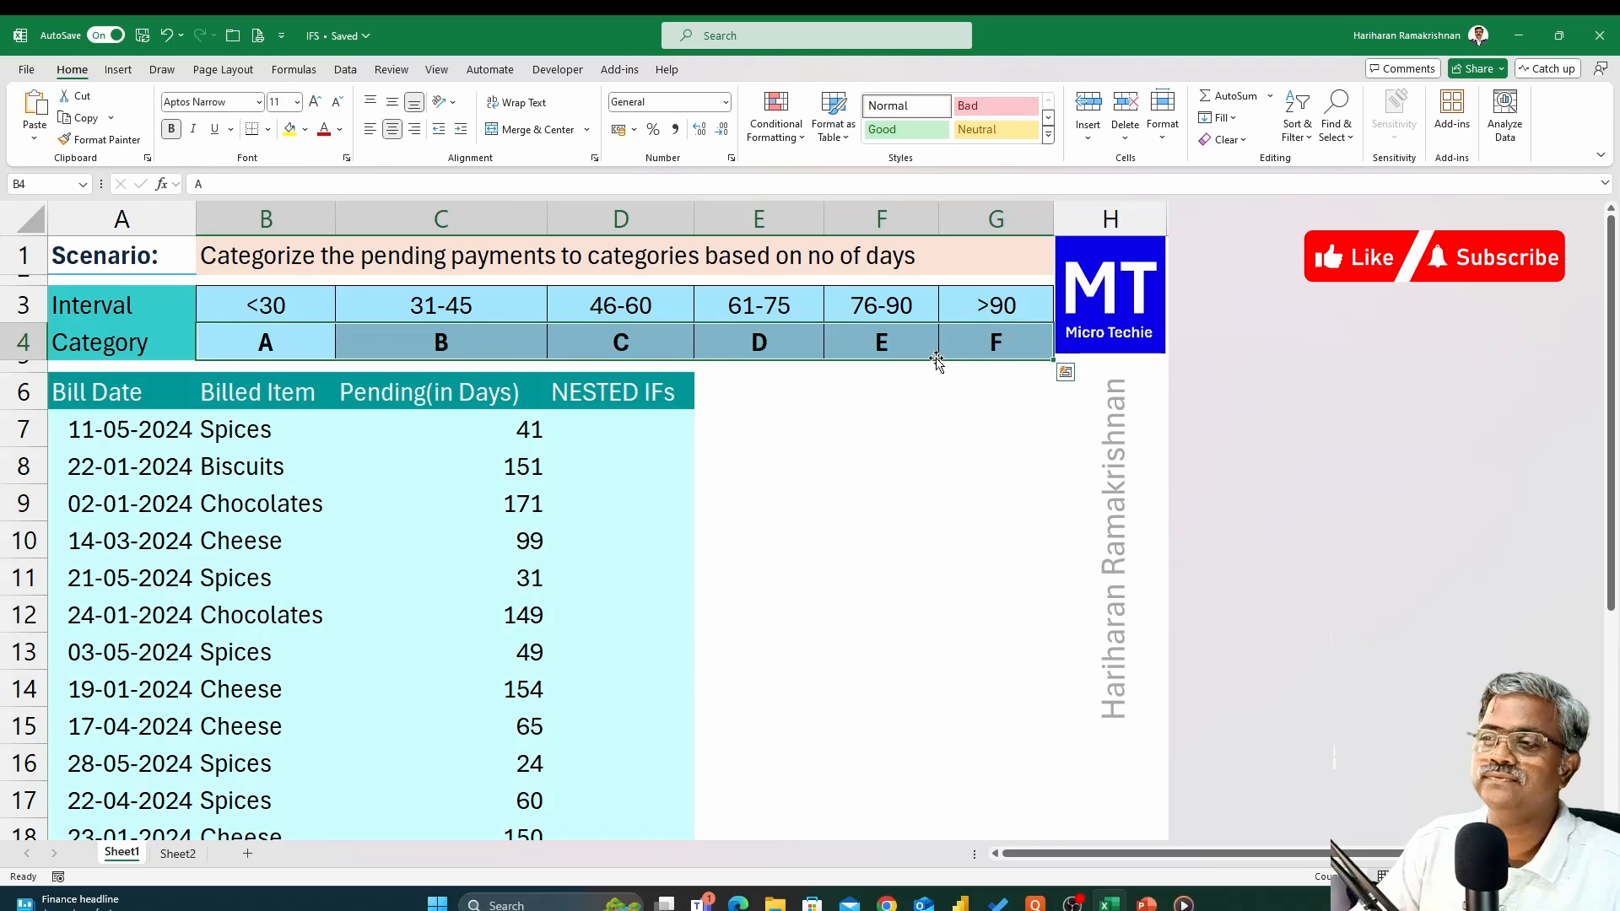
left_click(275, 348)
left_click(989, 346)
left_click(302, 353)
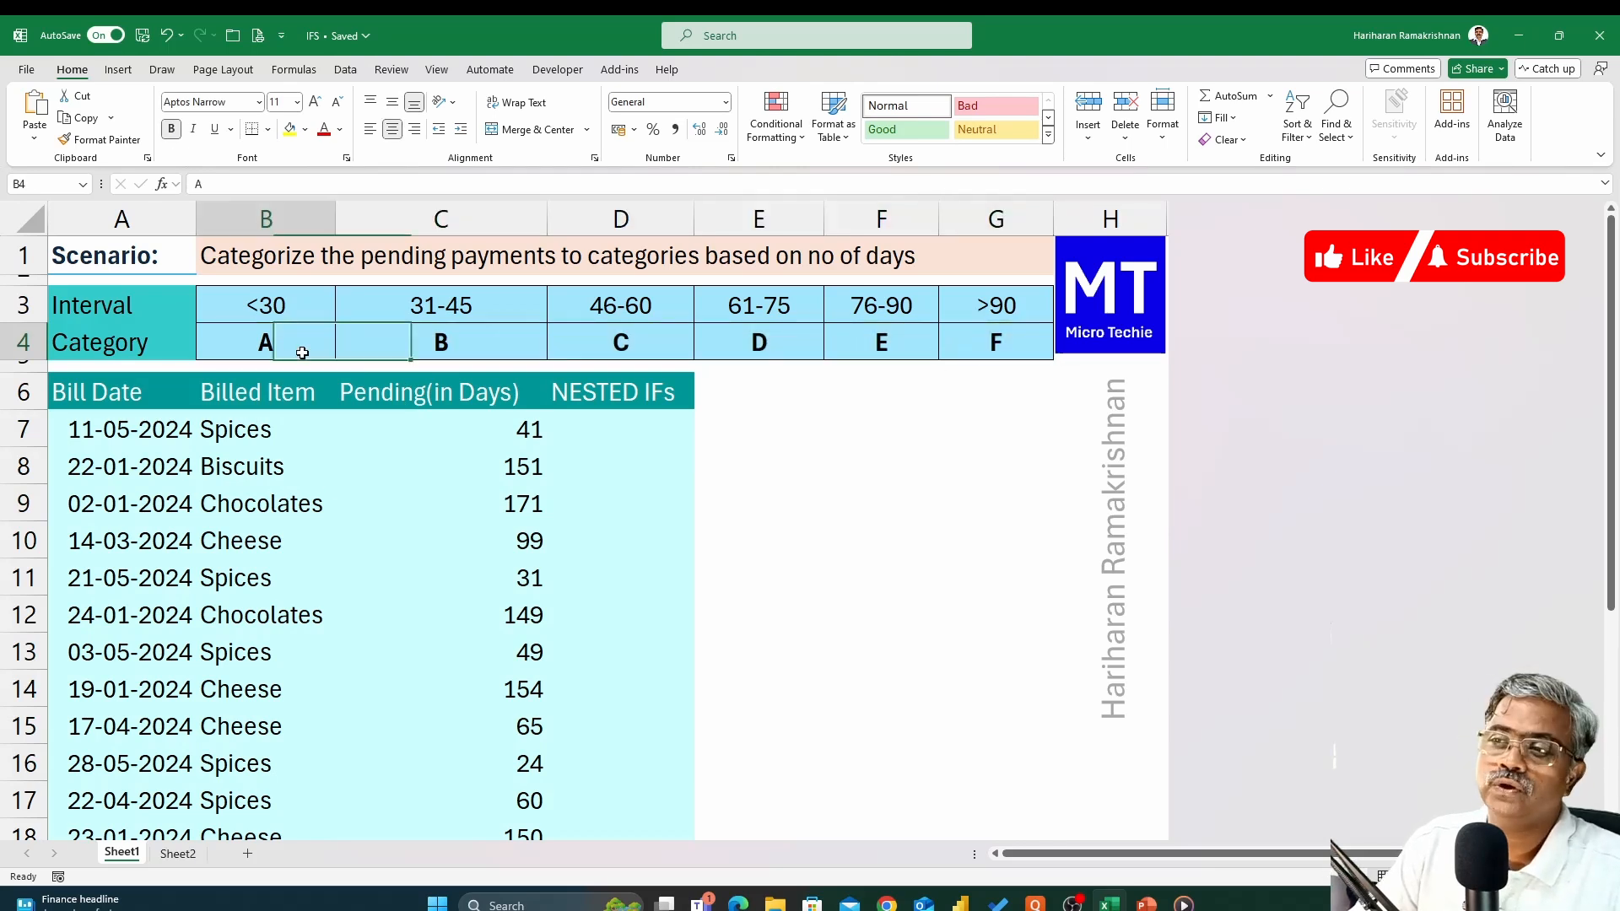
left_click_drag(125, 434, 587, 438)
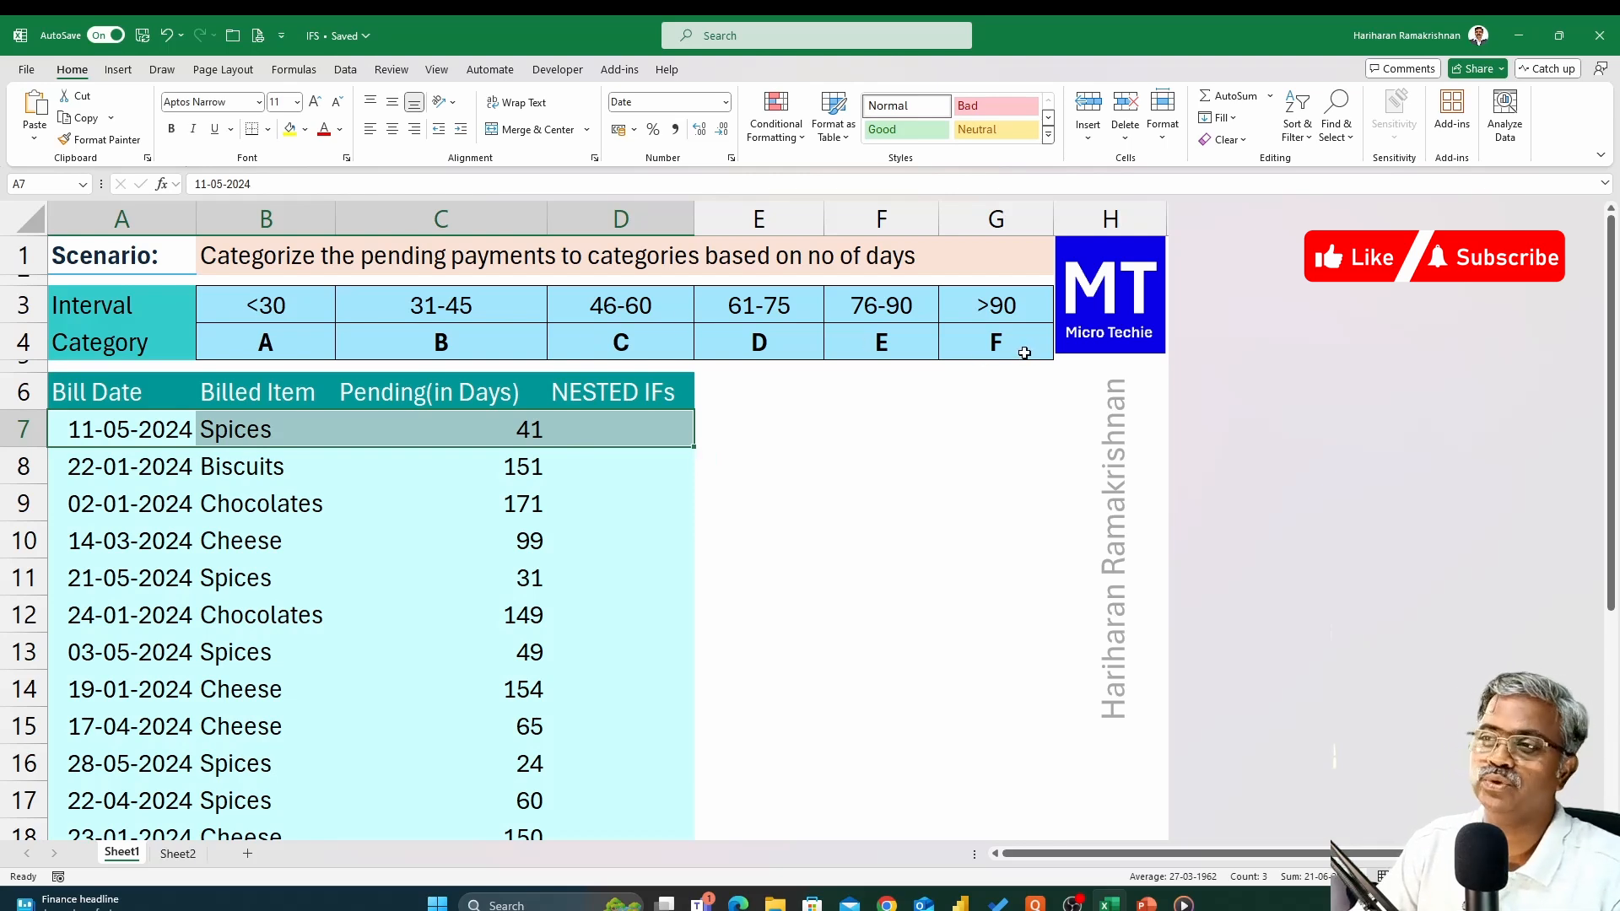
Change the interval for category A in cell B3 to <31.
double_click(272, 305)
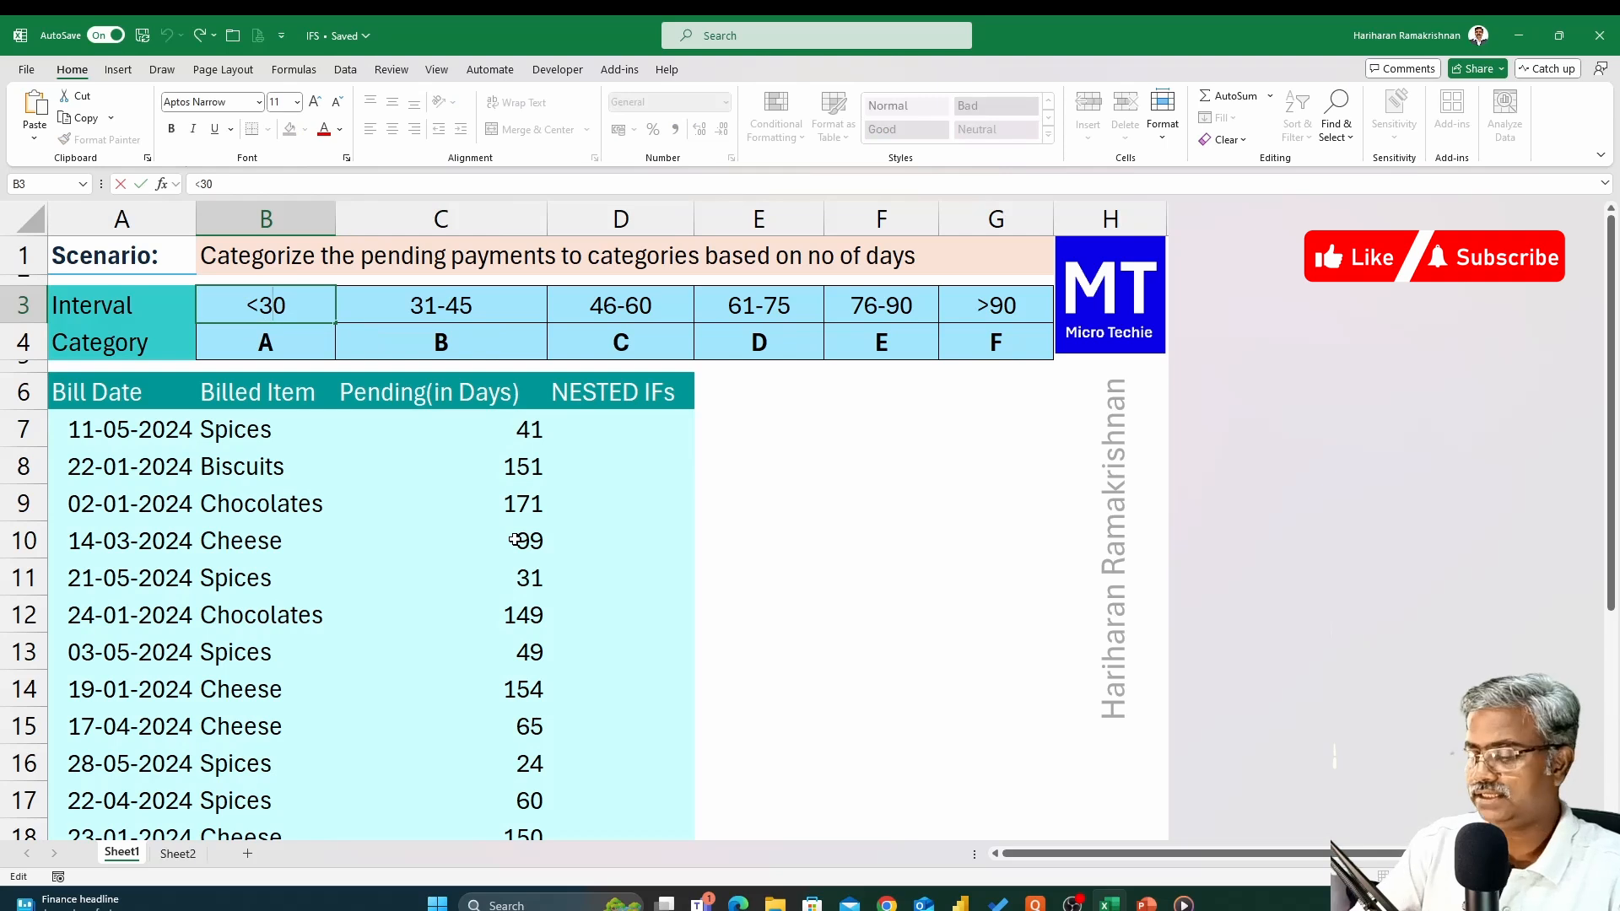
key("Delete")
type("1")
key("Return")
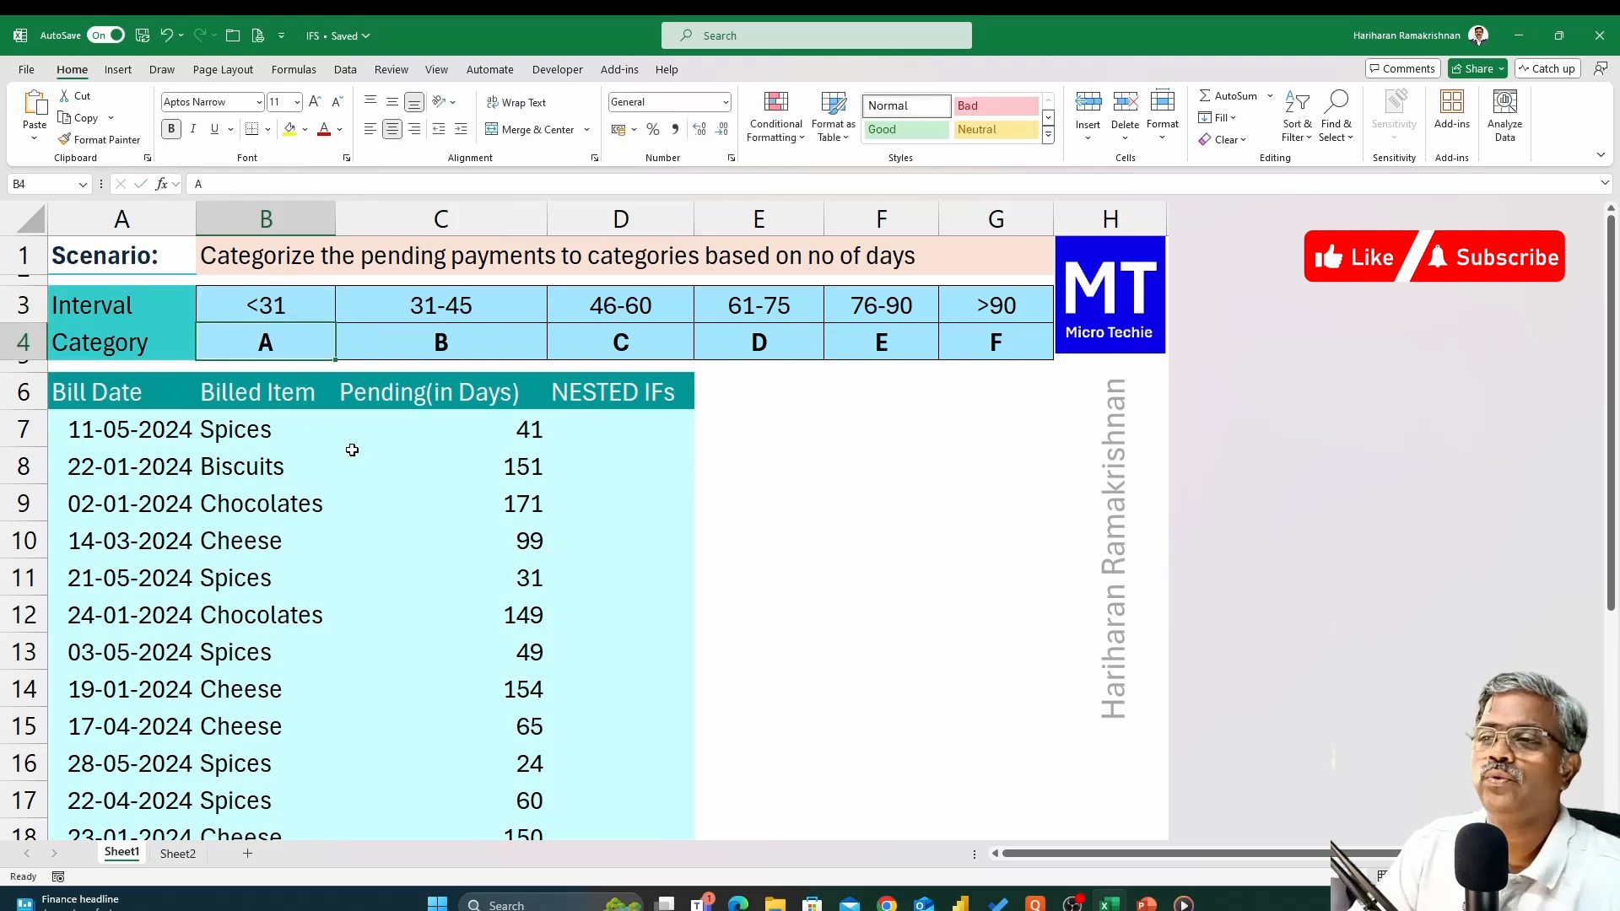
Start an IF formula in D7 that tests C7<31 and returns the absolute reference $B$4 when true.
left_click(614, 429)
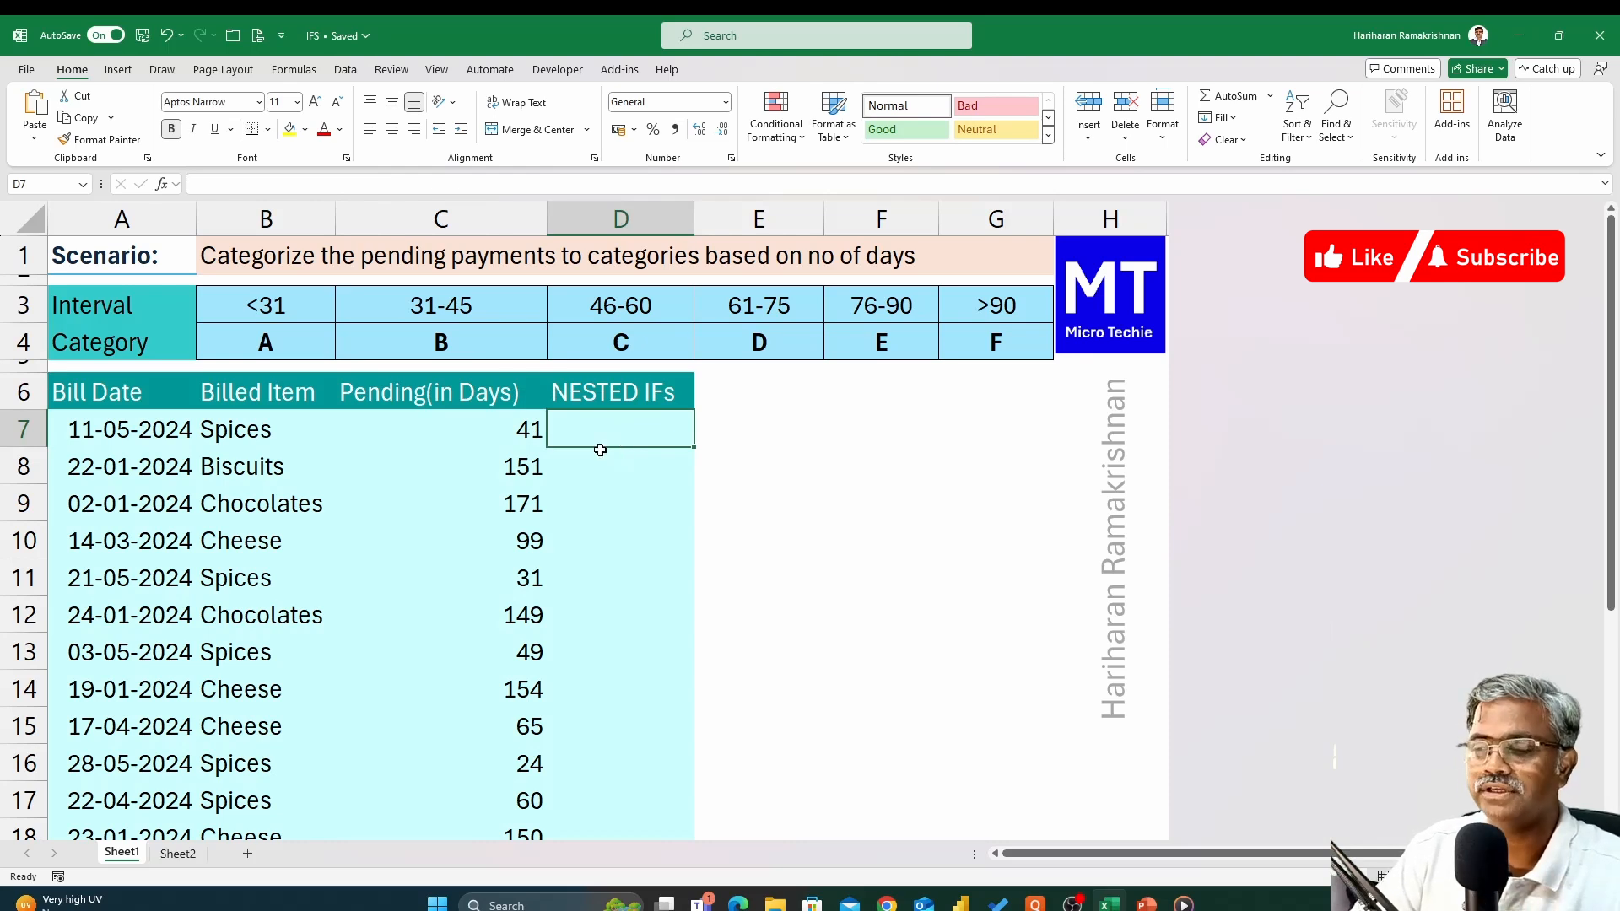
type("=IF")
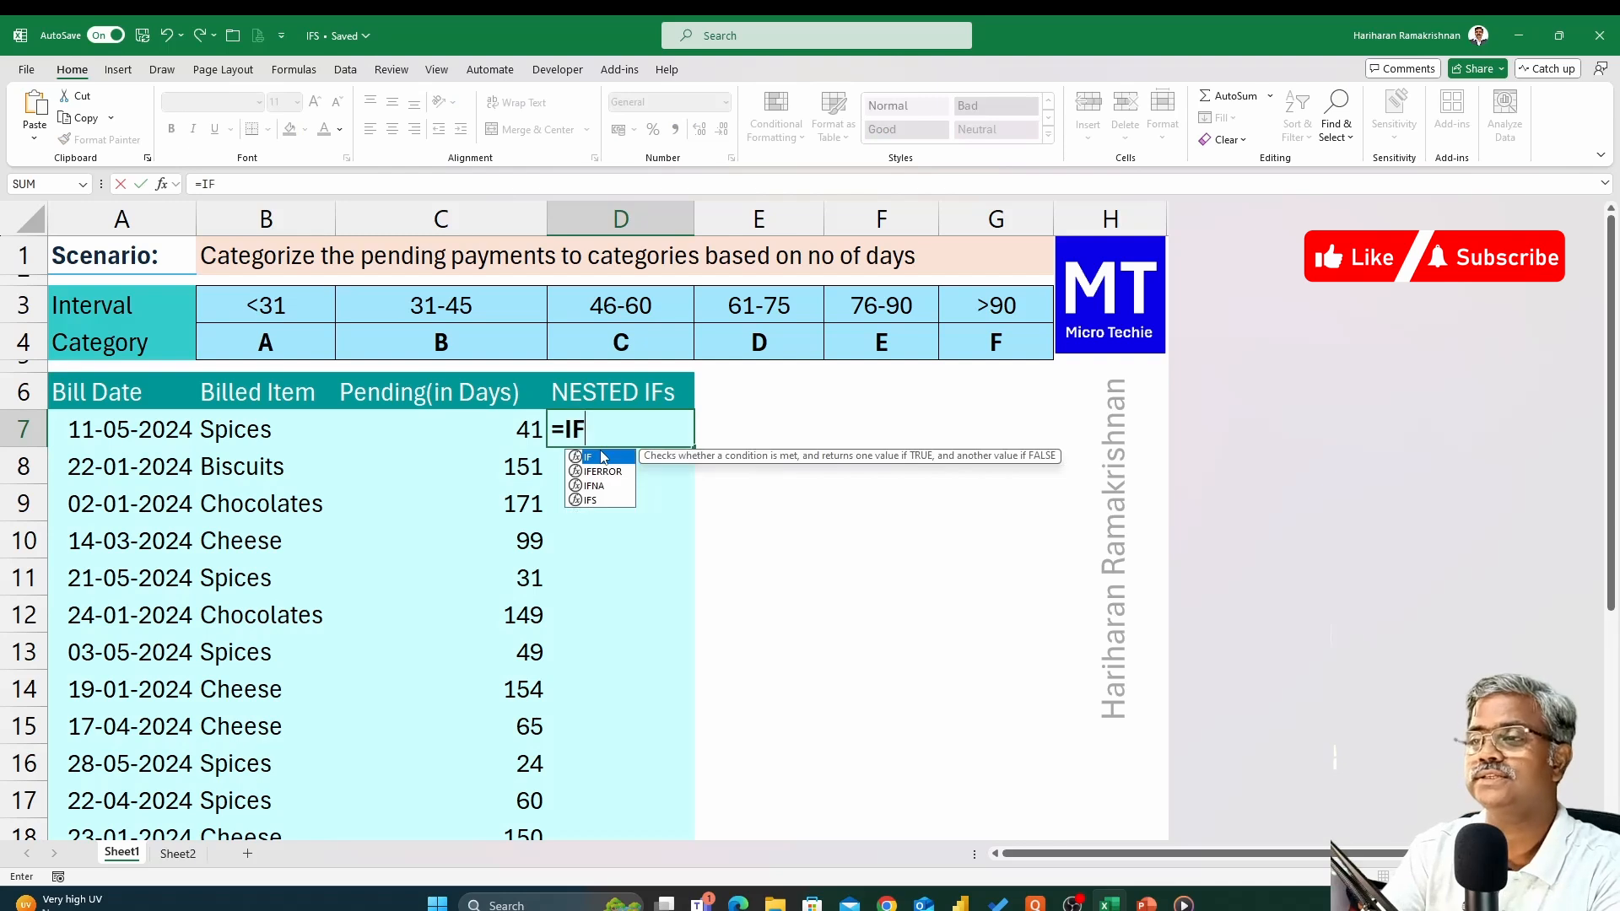
type("(")
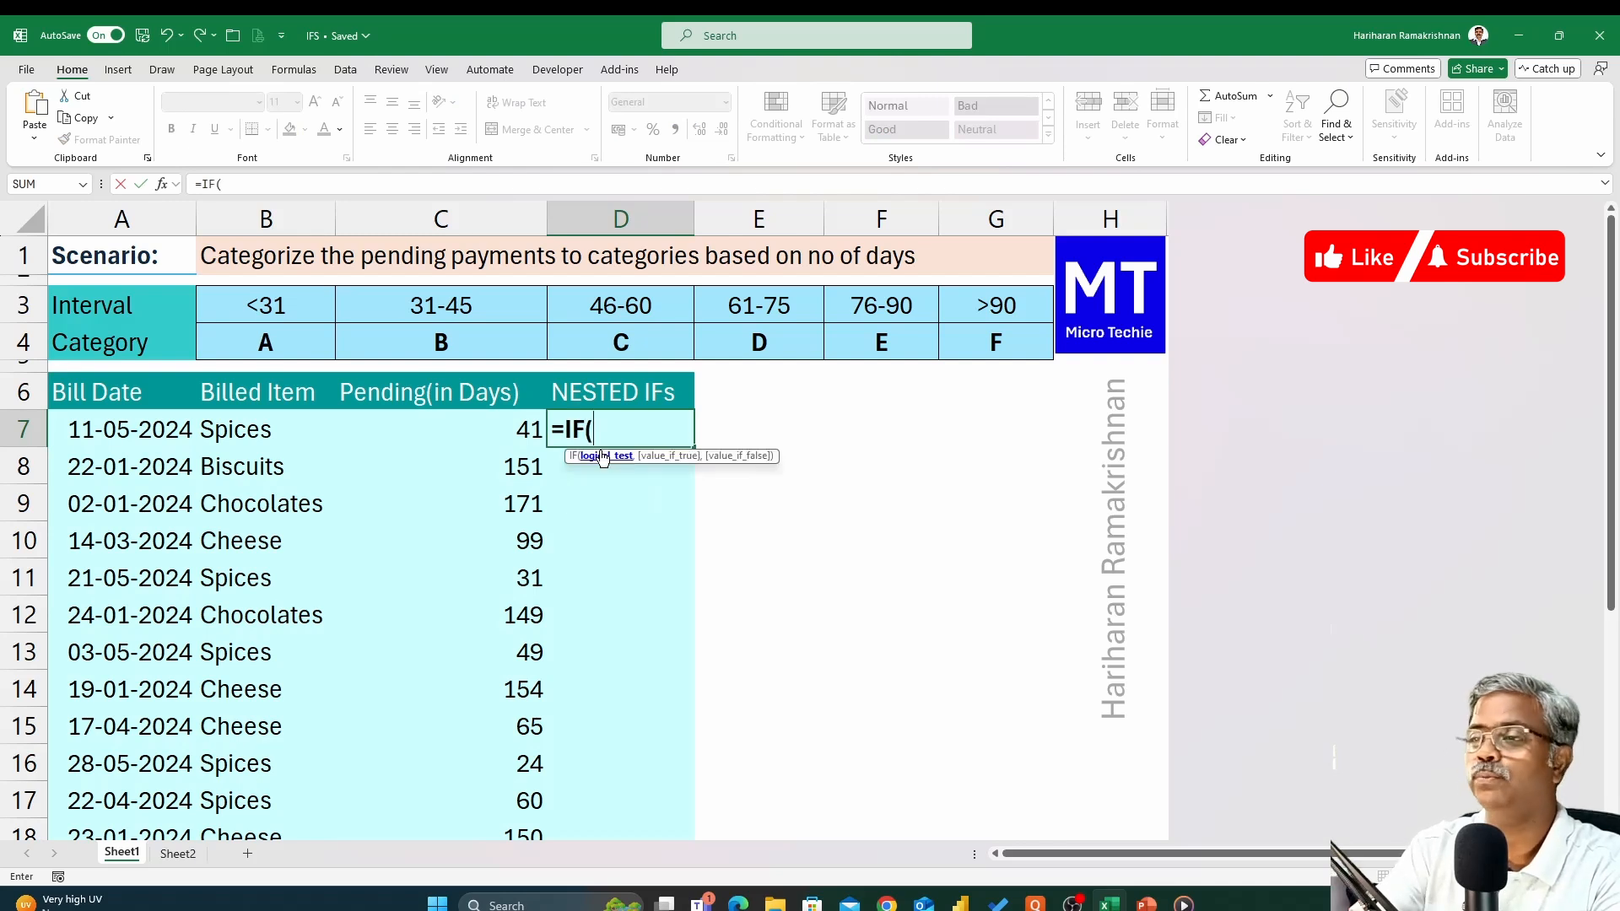
left_click(498, 428)
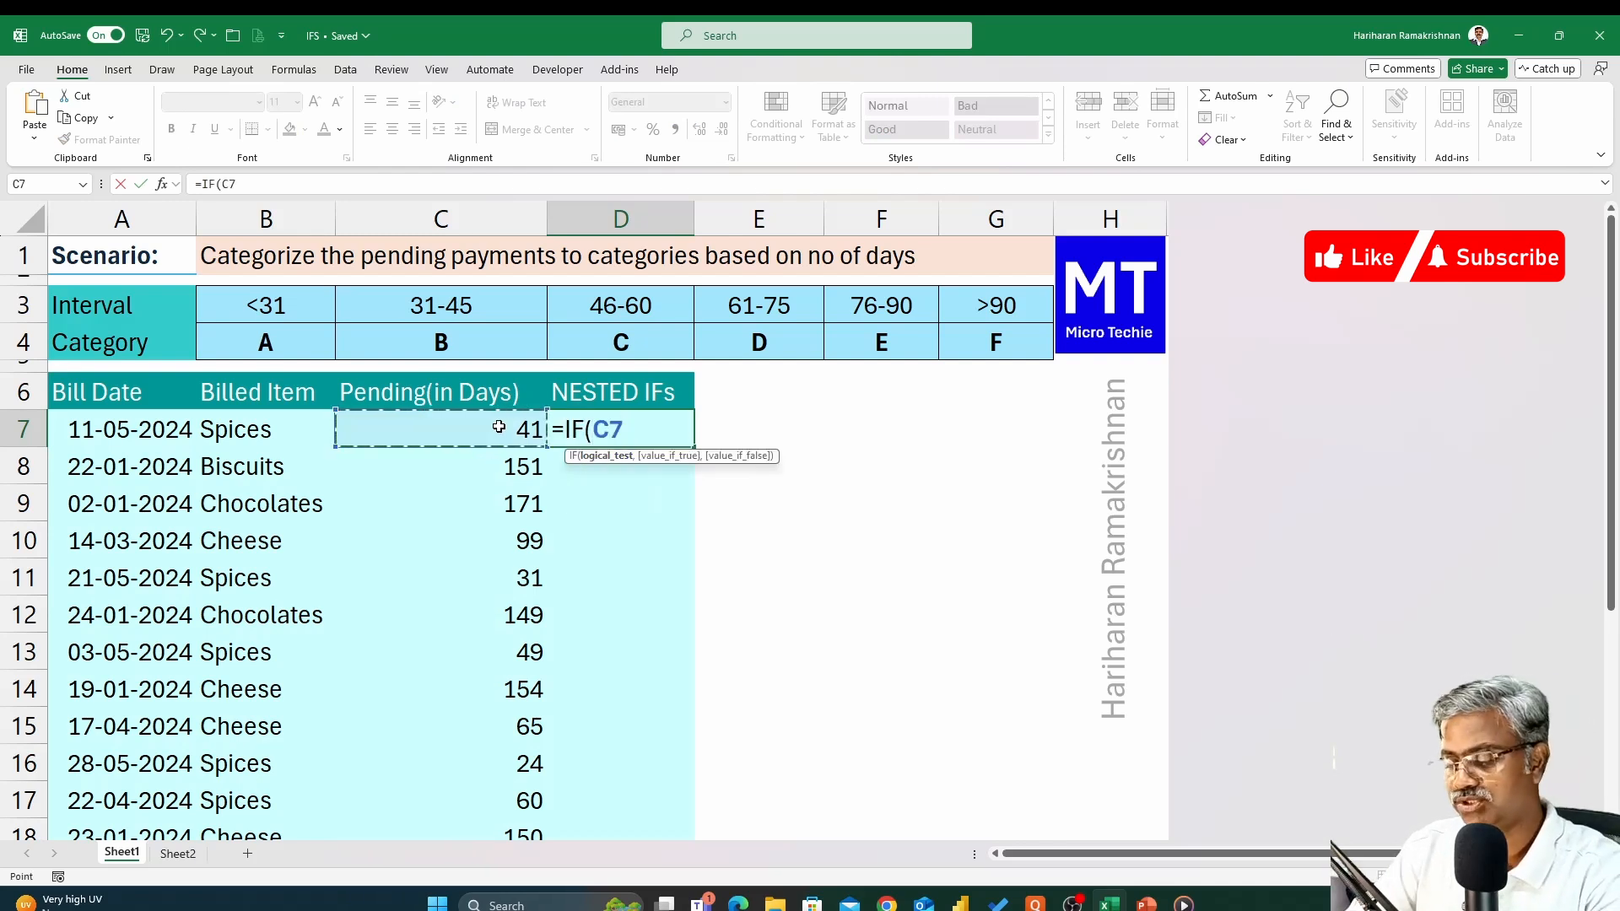
type("<")
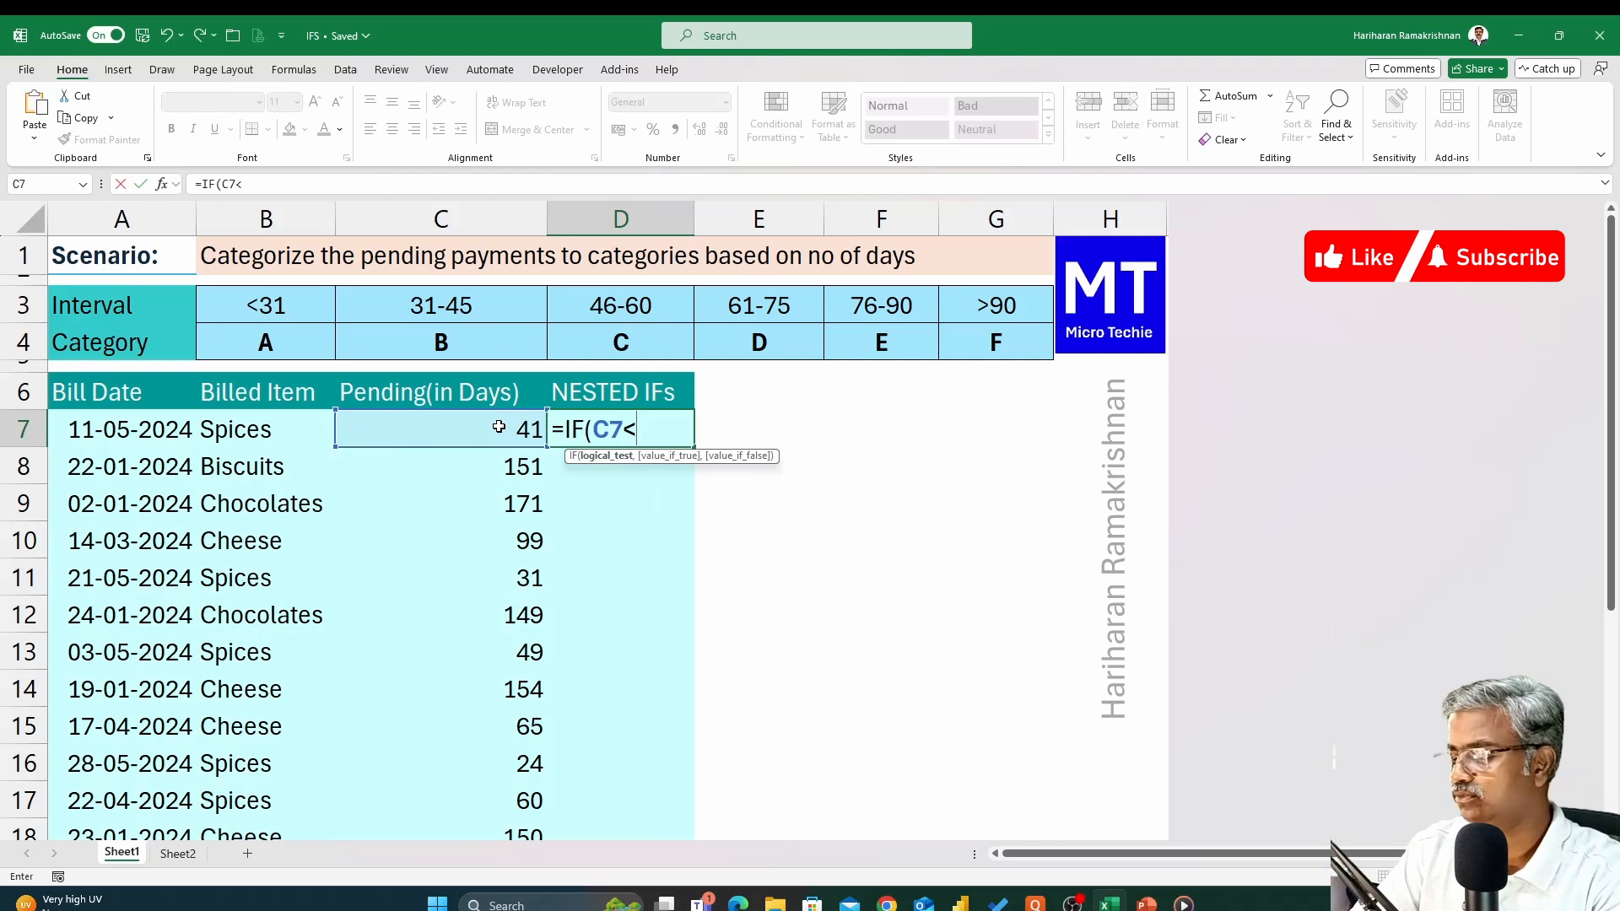
type("31,")
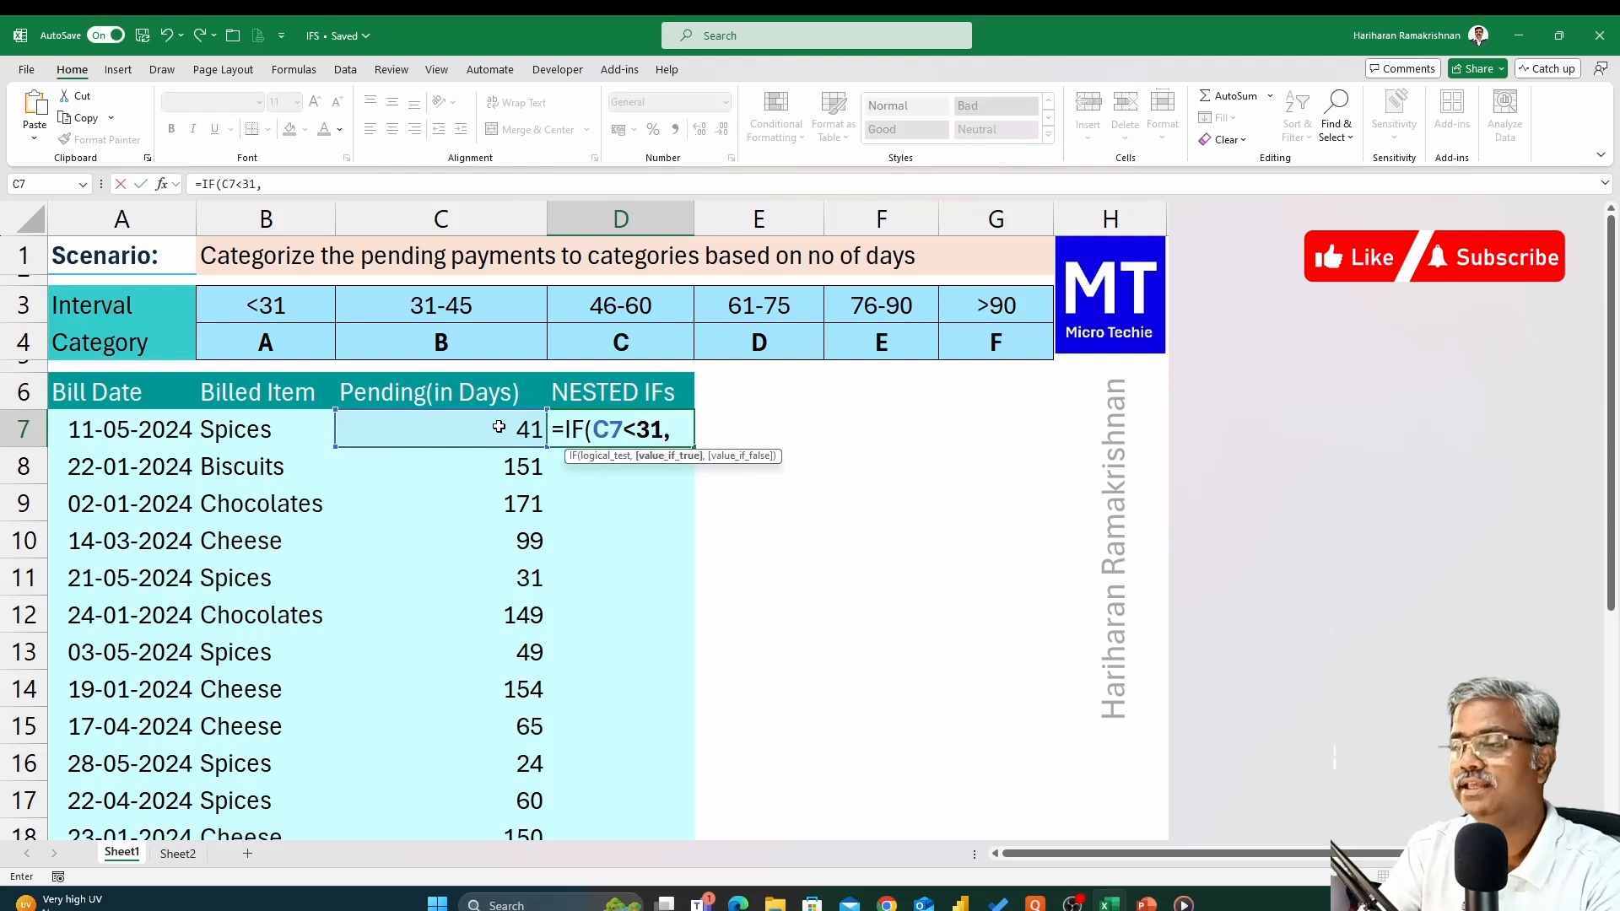
left_click(280, 348)
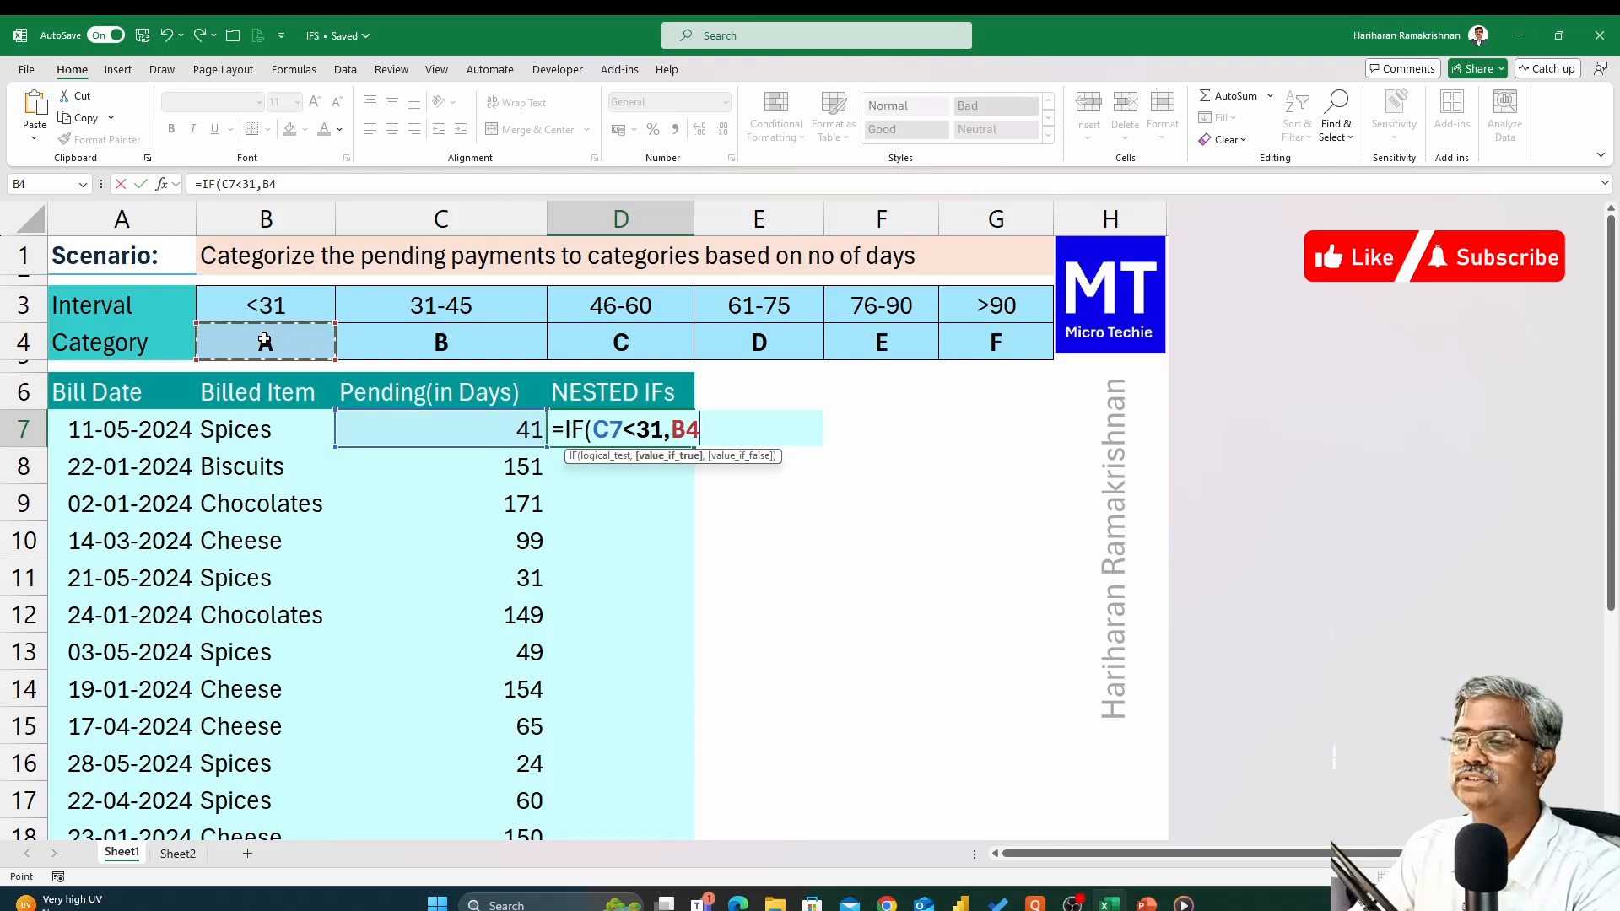
key("F4")
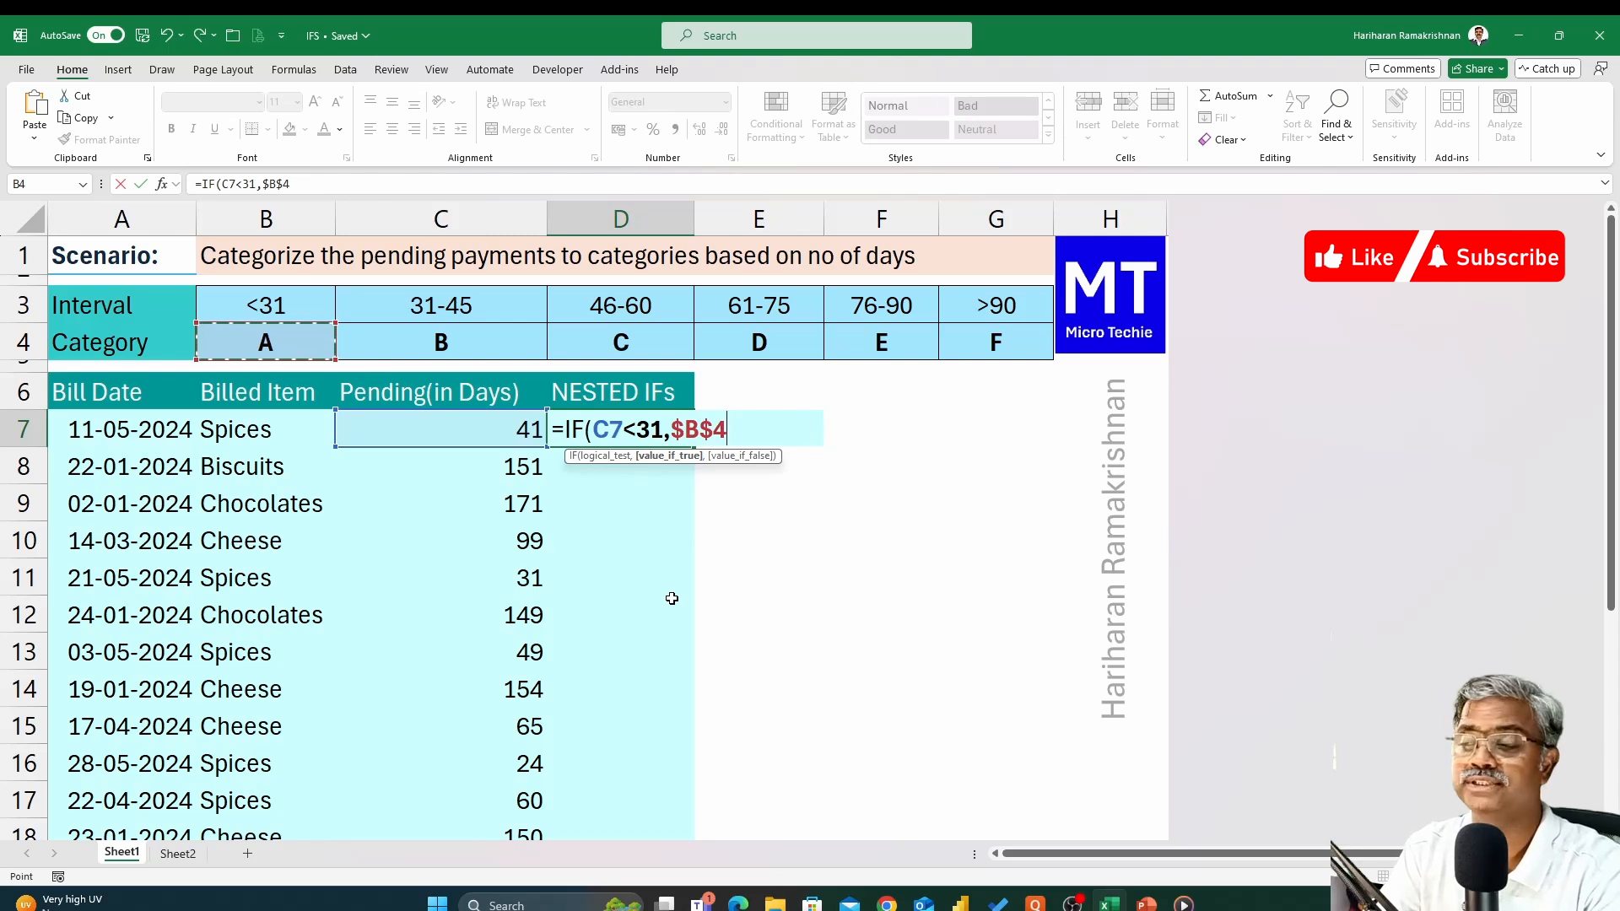
Nest a second IF as the false value in the D7 formula, testing C7<46 and returning $C$4.
type(",IF(")
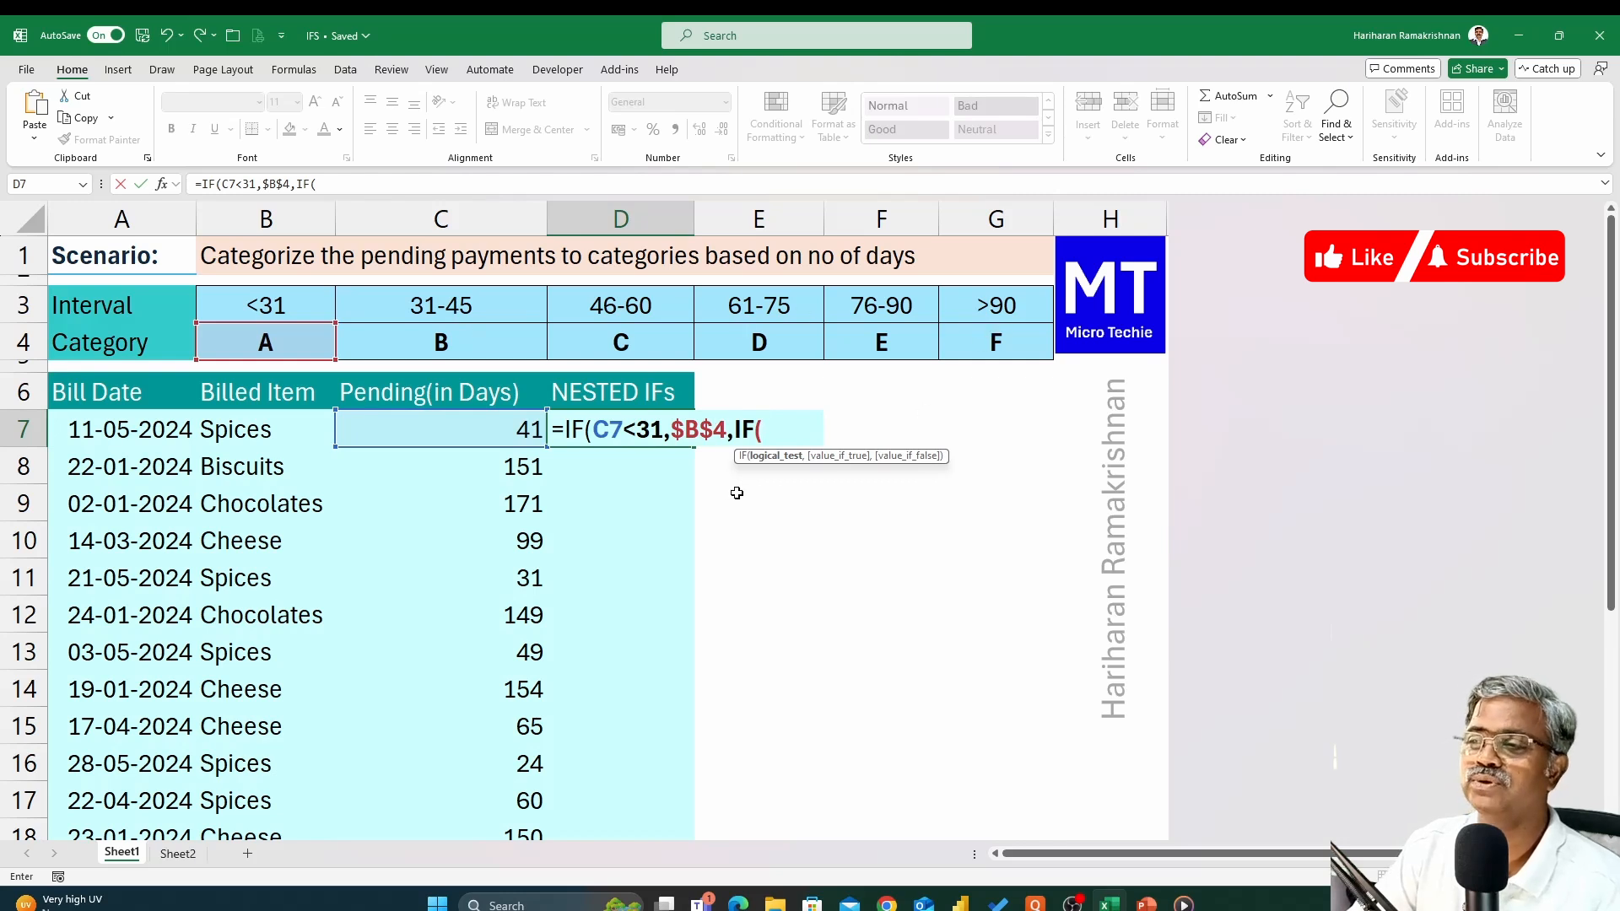
left_click(501, 442)
type("<")
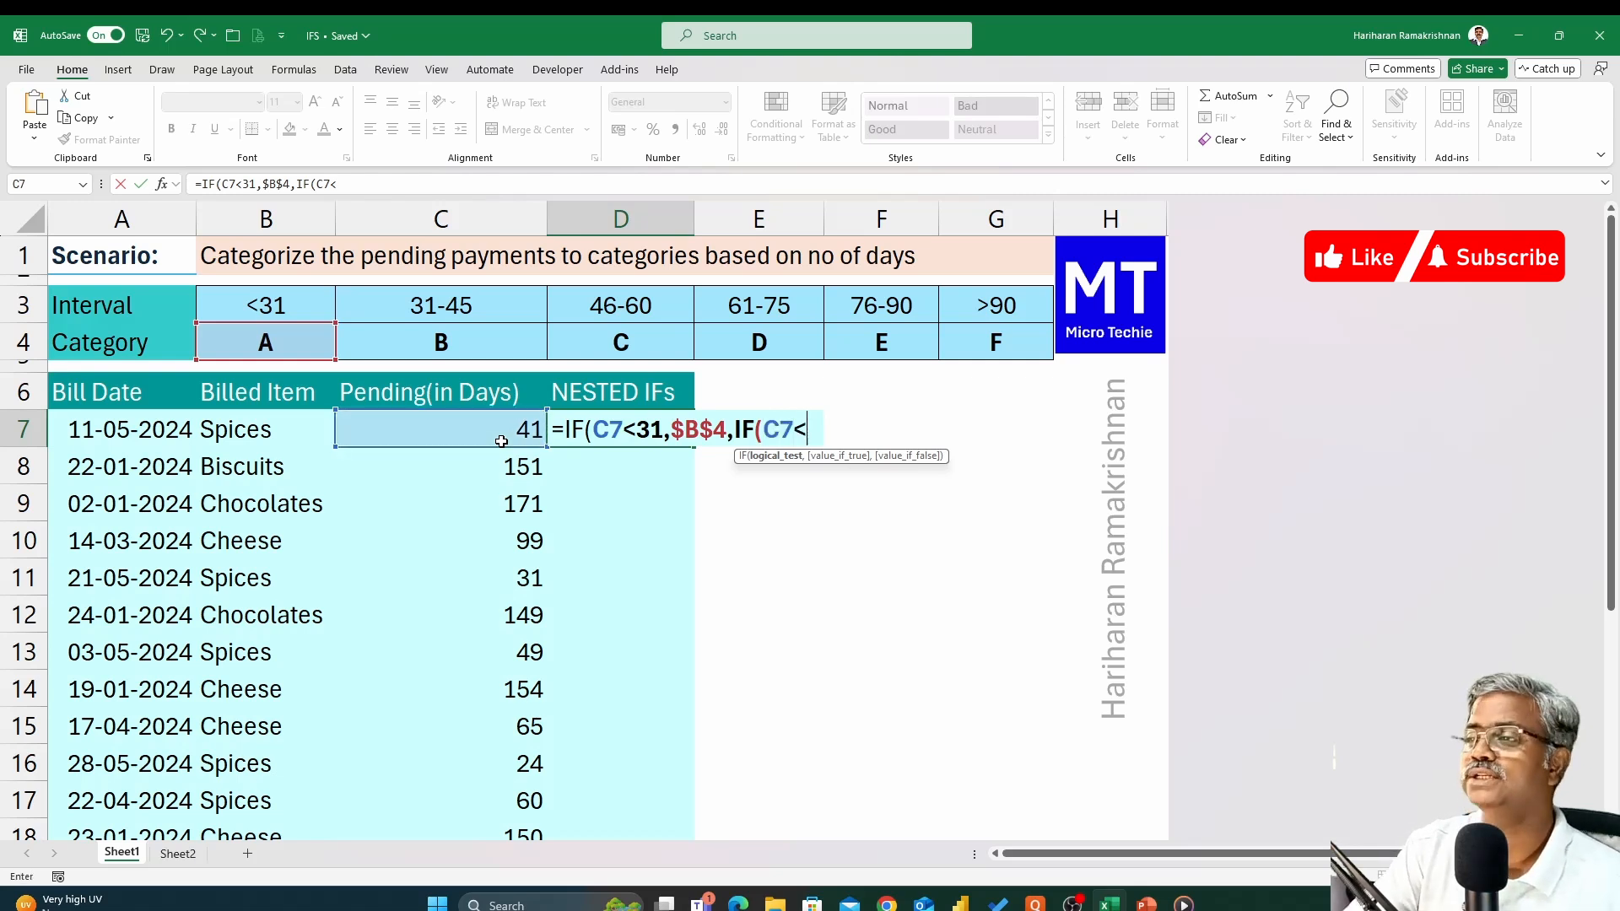
type("46,")
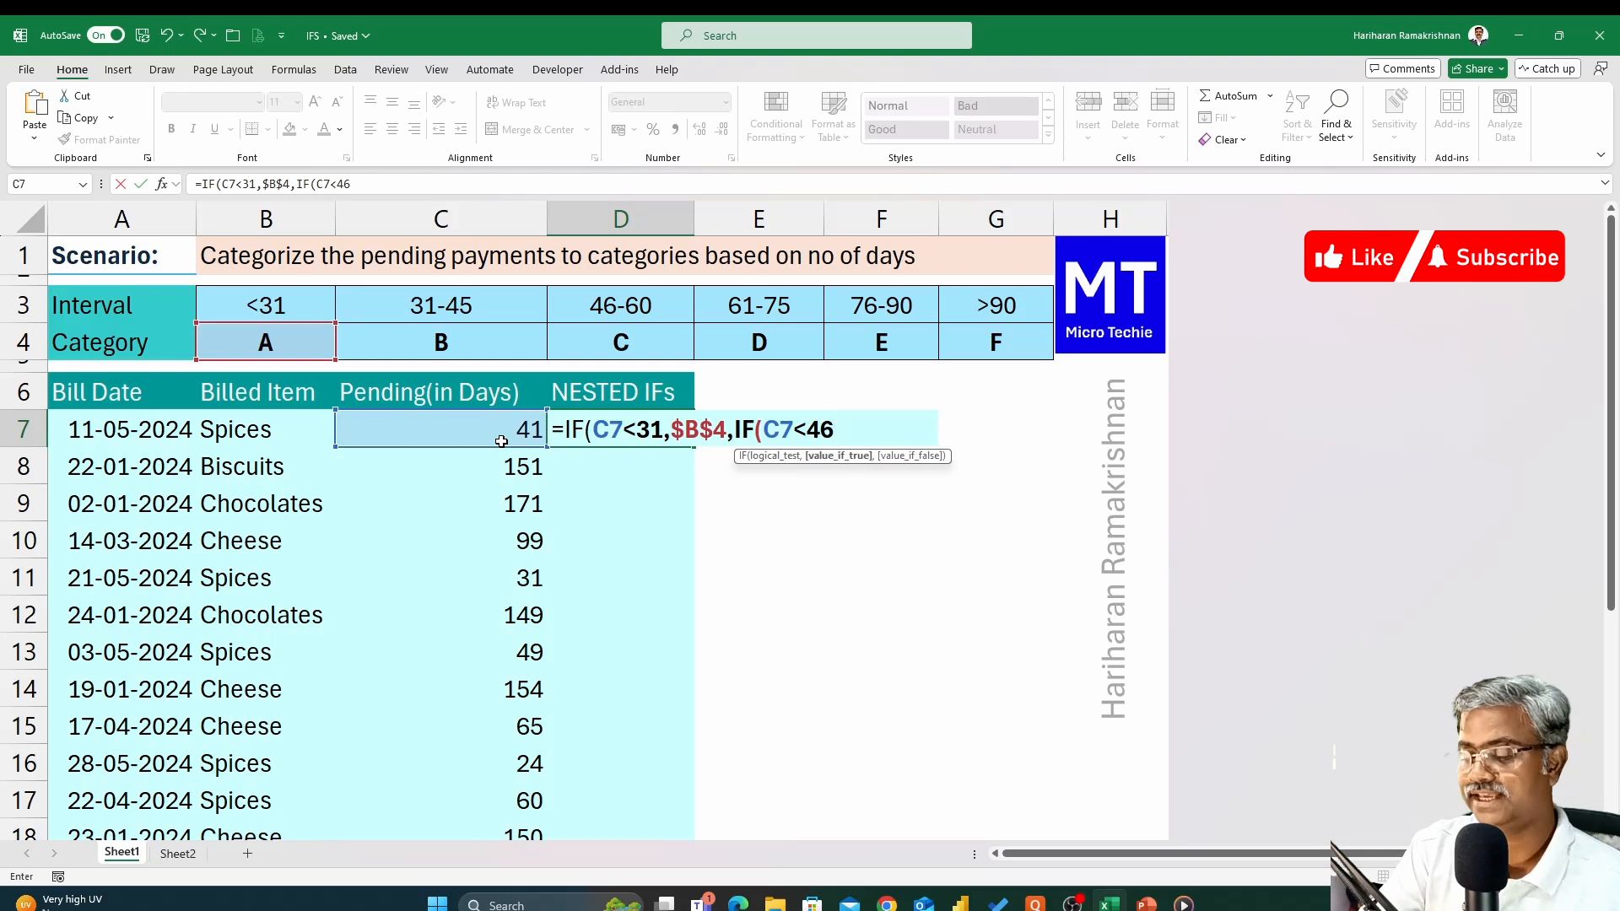
left_click(433, 342)
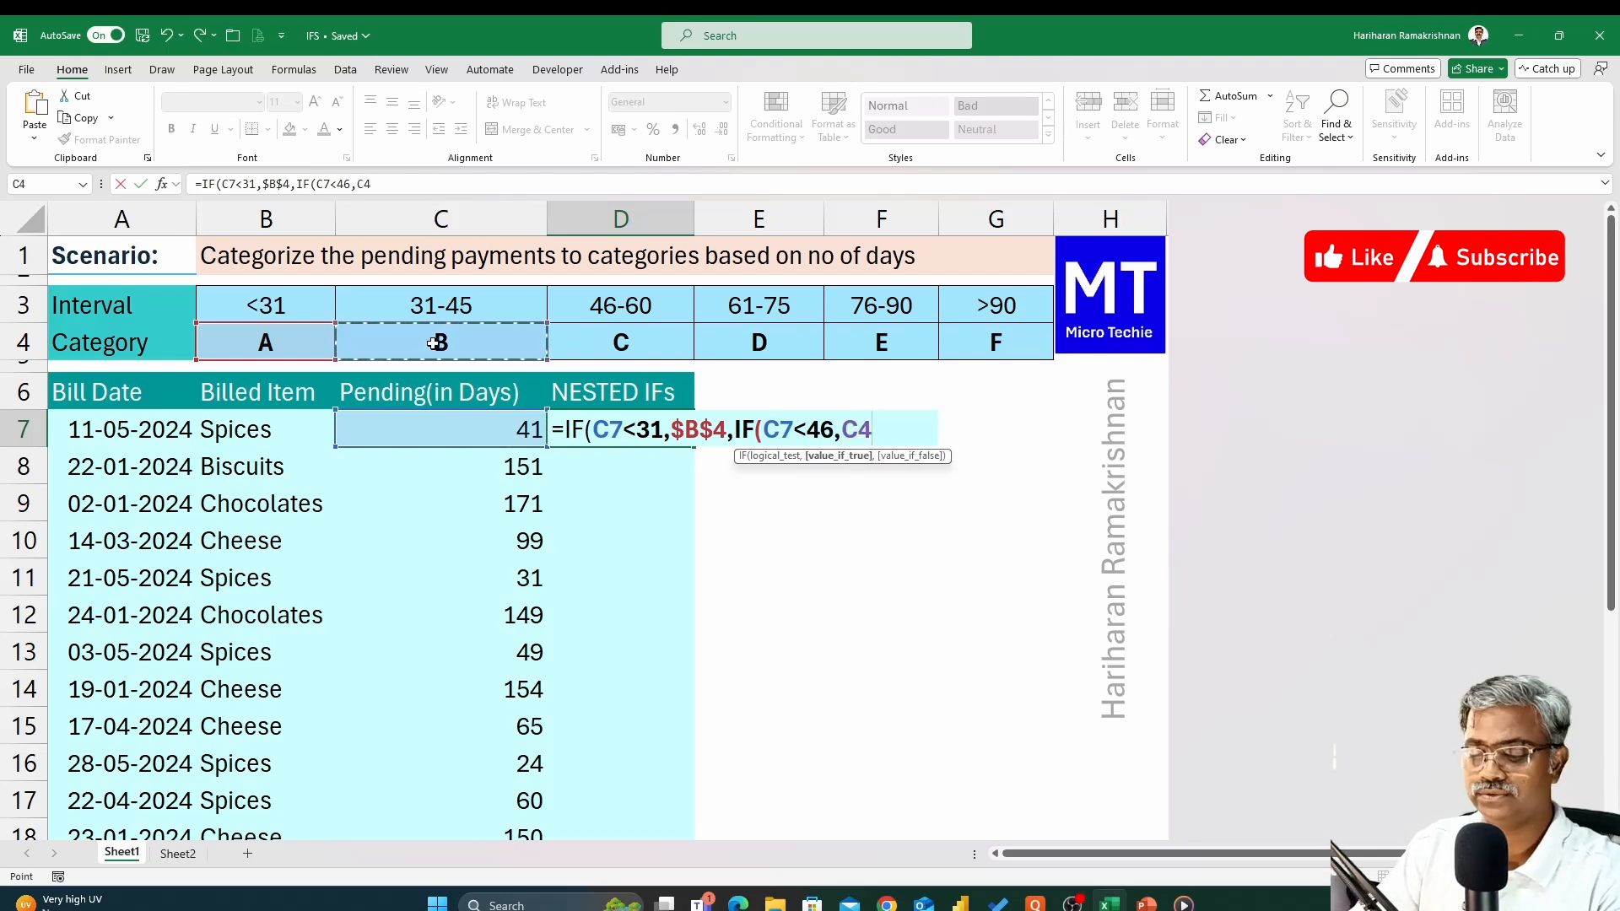
key("F4")
Nest a third IF in the D7 formula that tests C7<61 and returns $D$4.
type(",IF(")
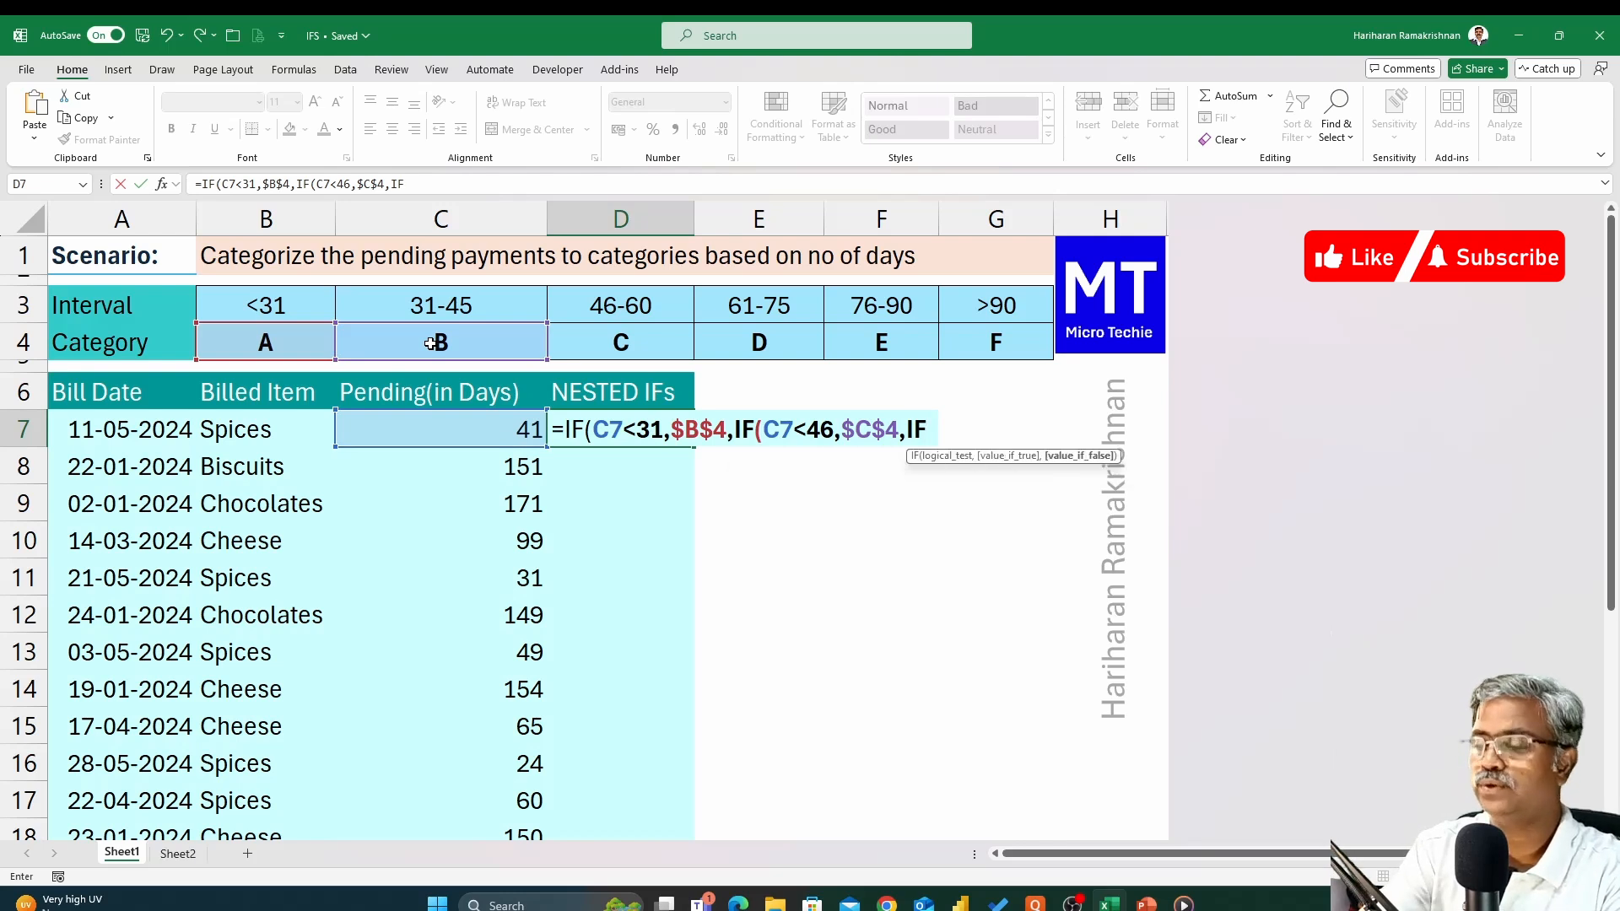
left_click(513, 429)
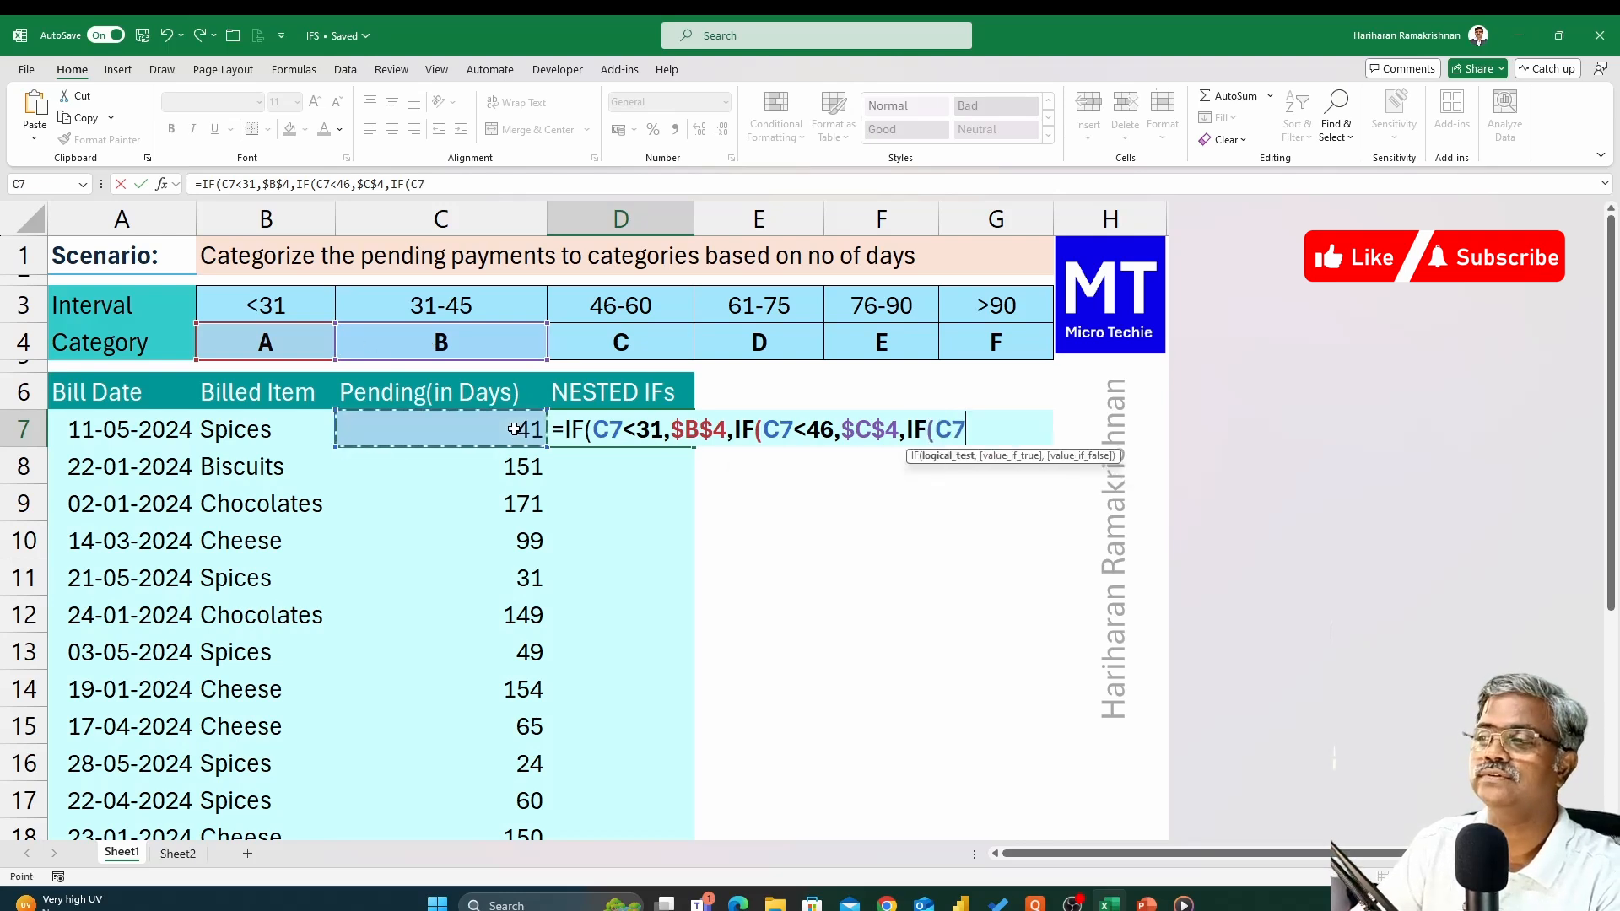
type("<")
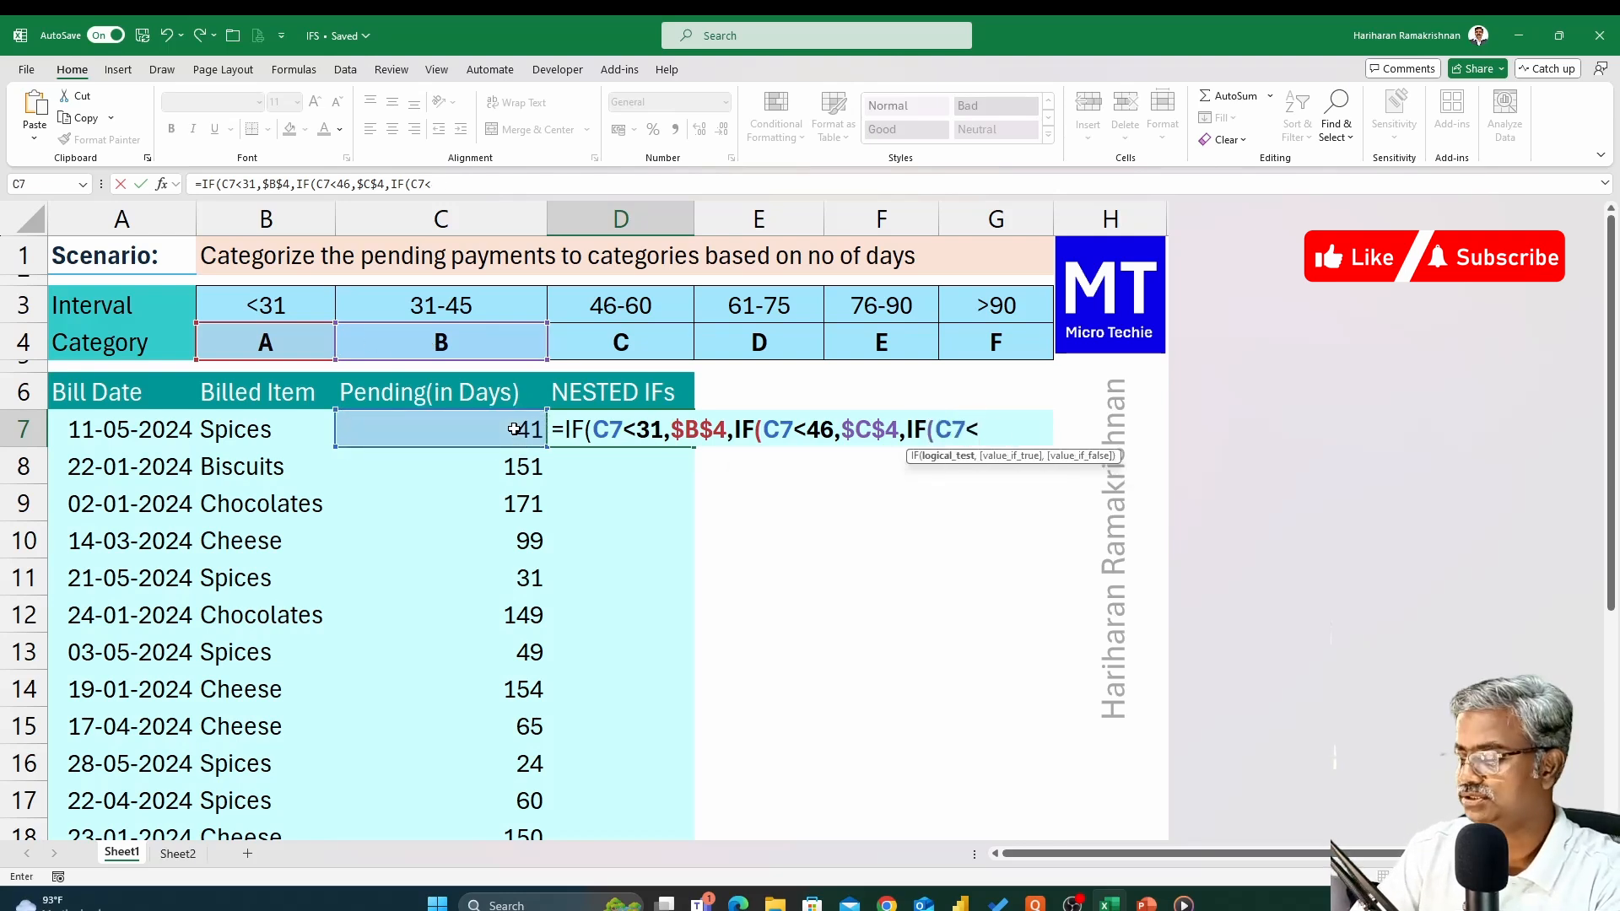
type("61,")
left_click(665, 361)
key("F4")
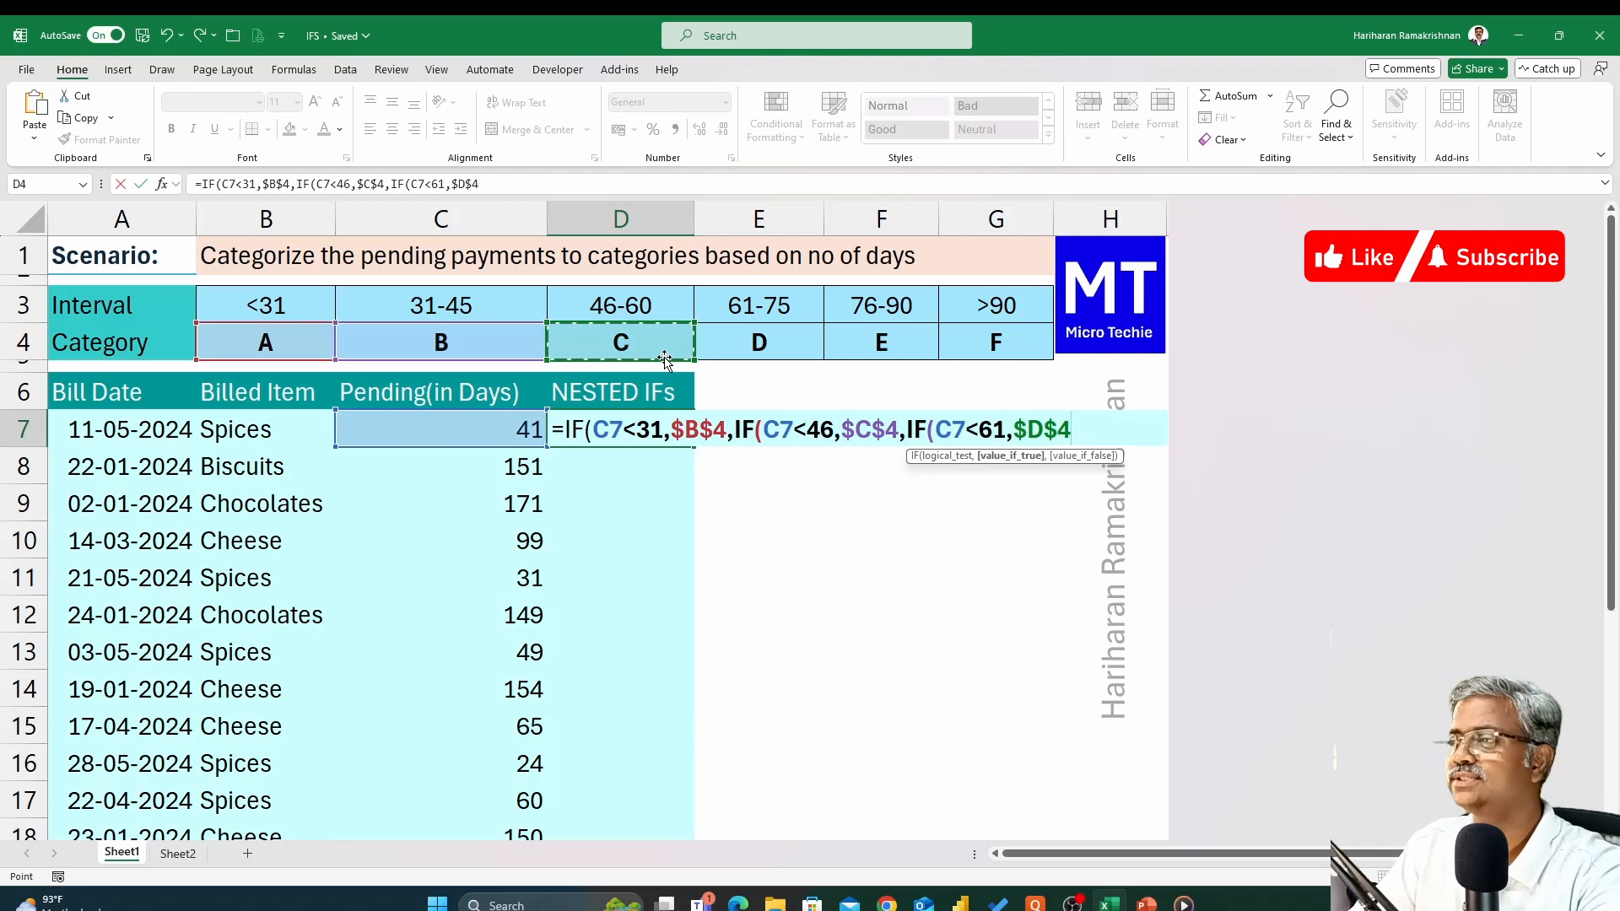
Nest a fourth IF in the D7 formula that tests C7<76 and returns $E$4.
type(",IF(")
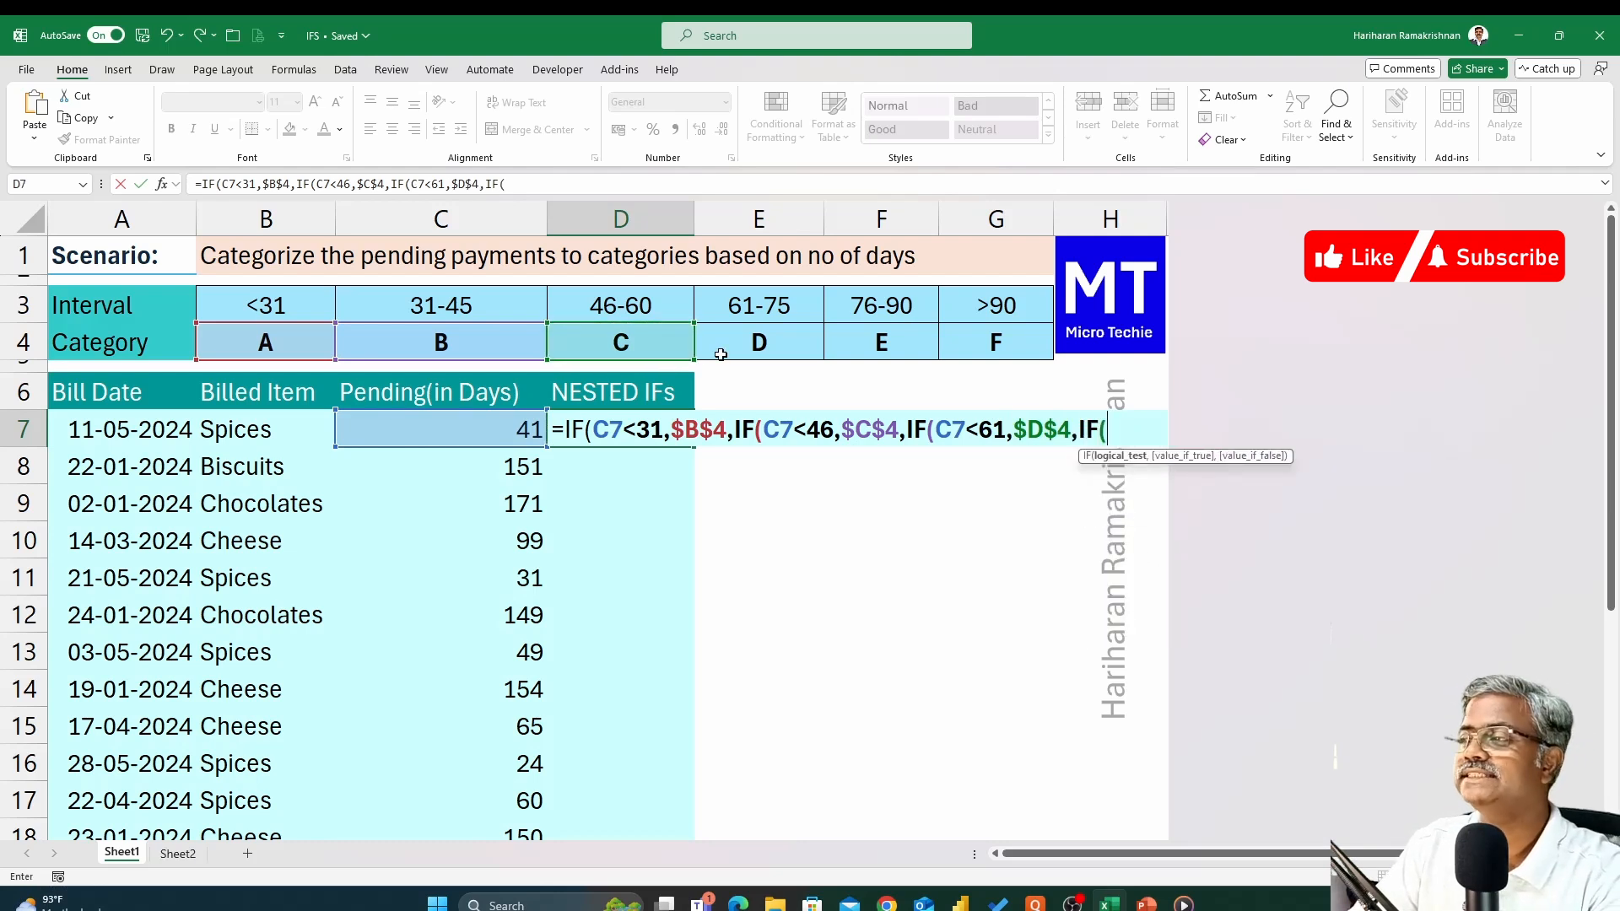
left_click(505, 435)
type("<")
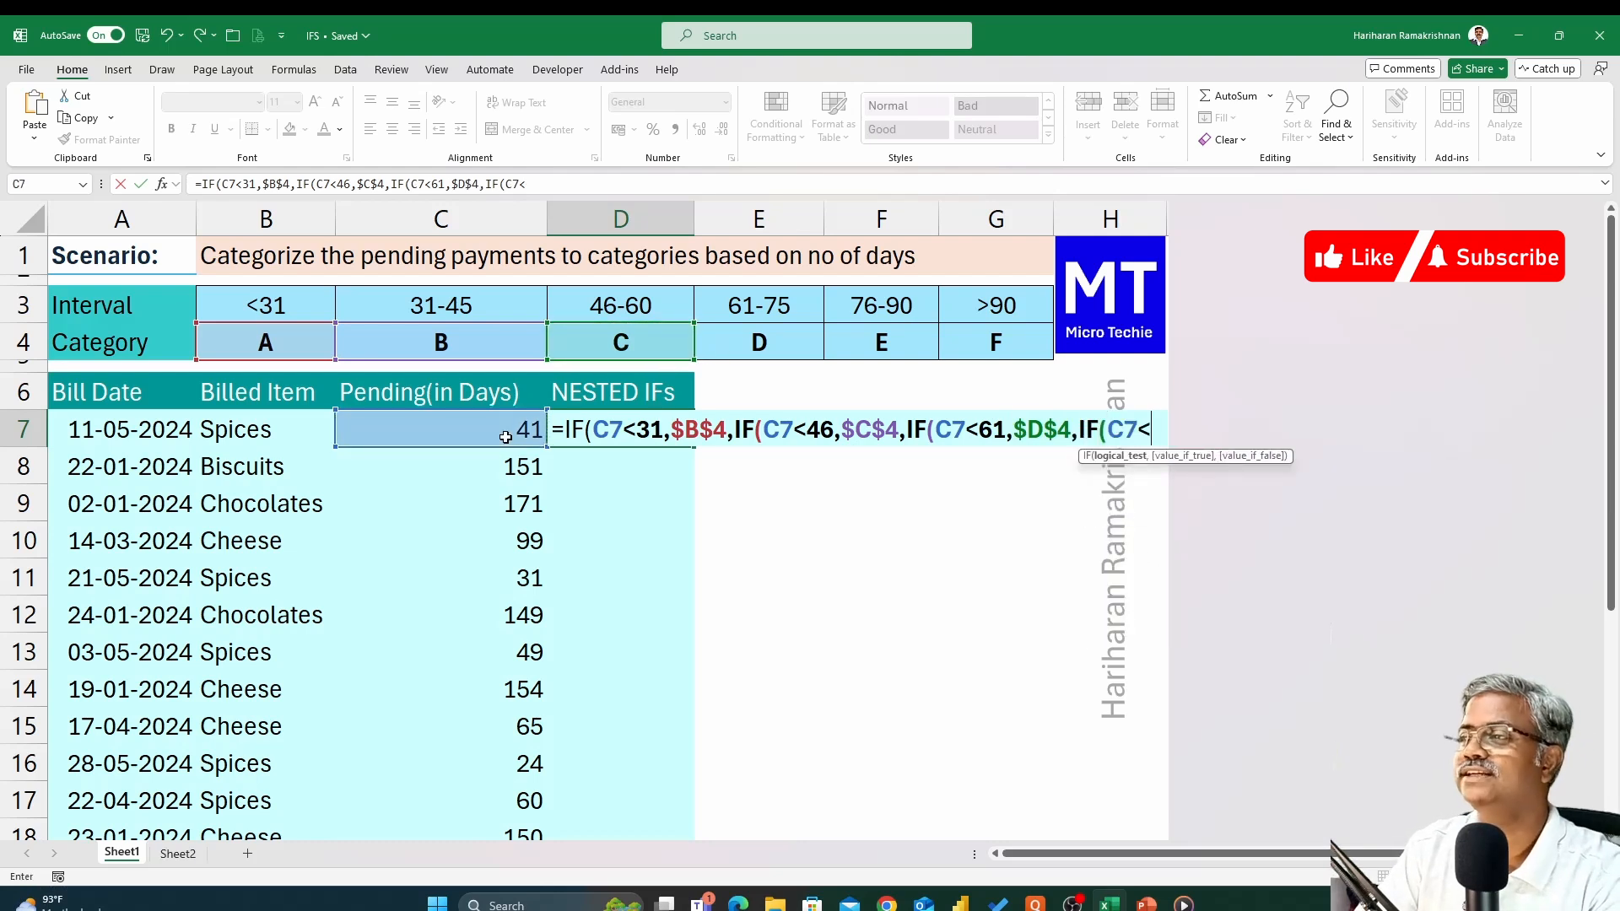
type("76,")
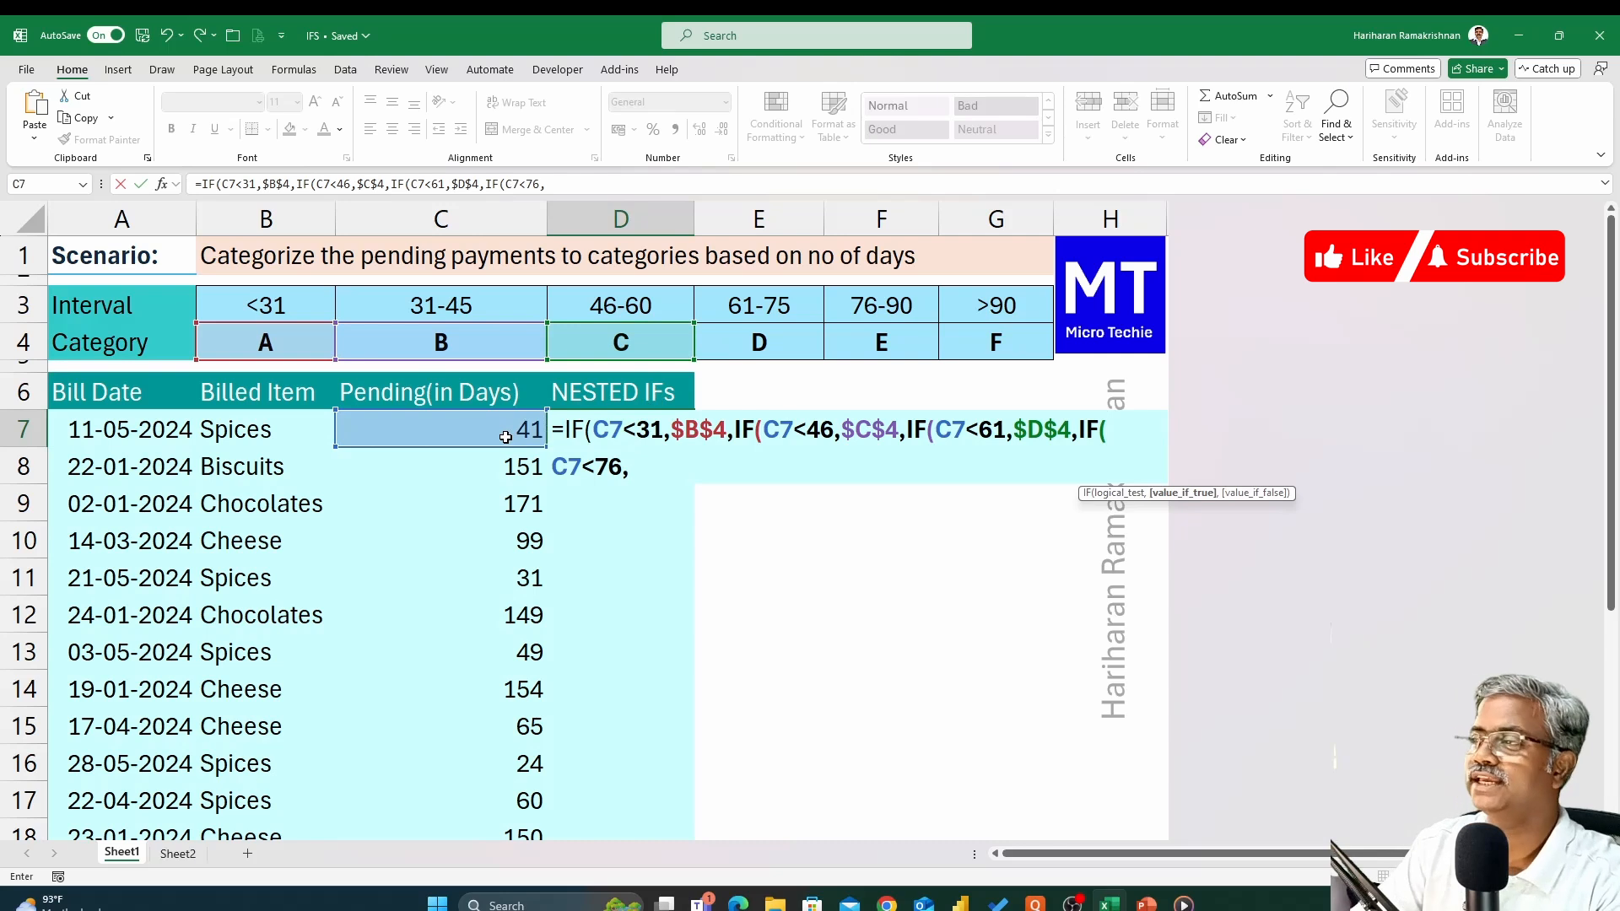
left_click(782, 344)
key("F4")
Nest a fifth IF in the D7 formula that tests C7<91 and returns $F$4.
type(",")
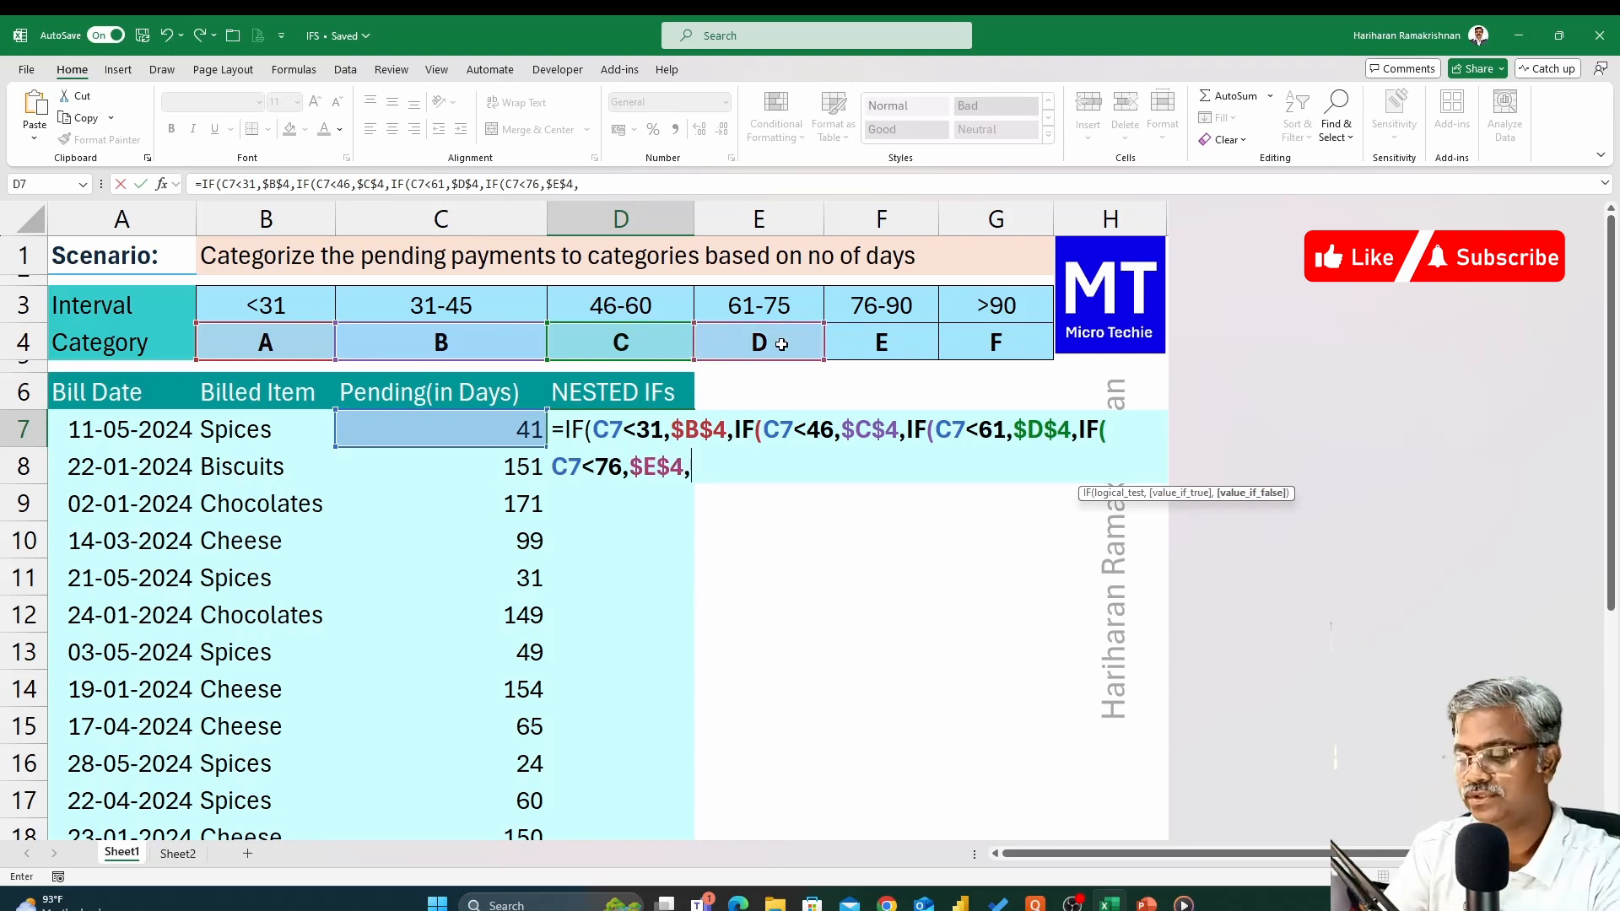
type("IF(")
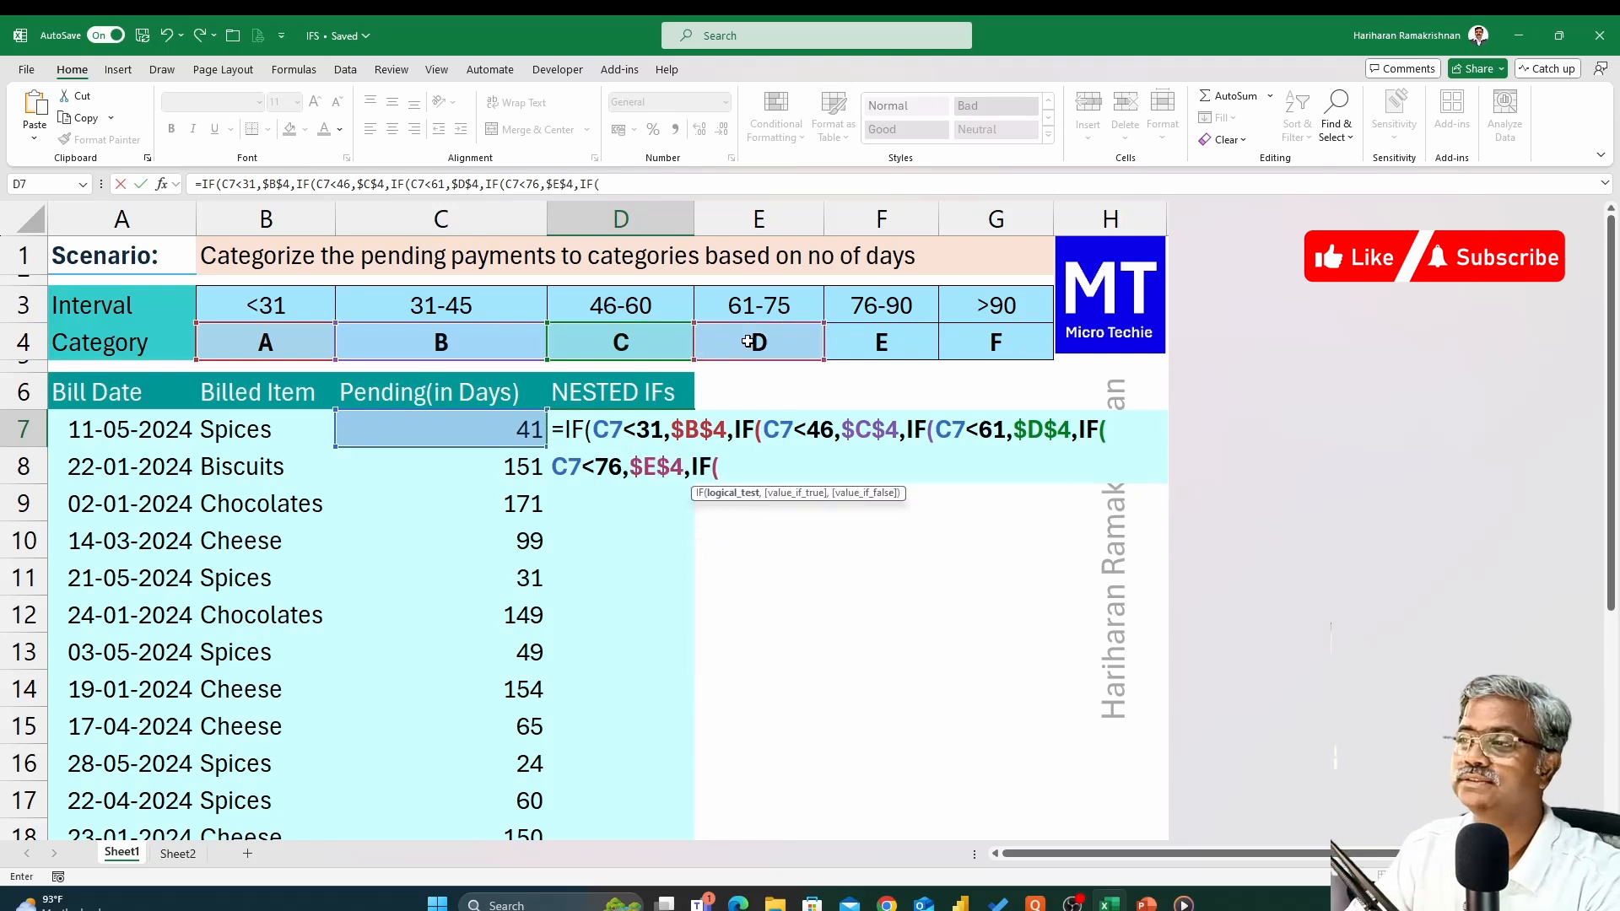
left_click(497, 431)
type("<")
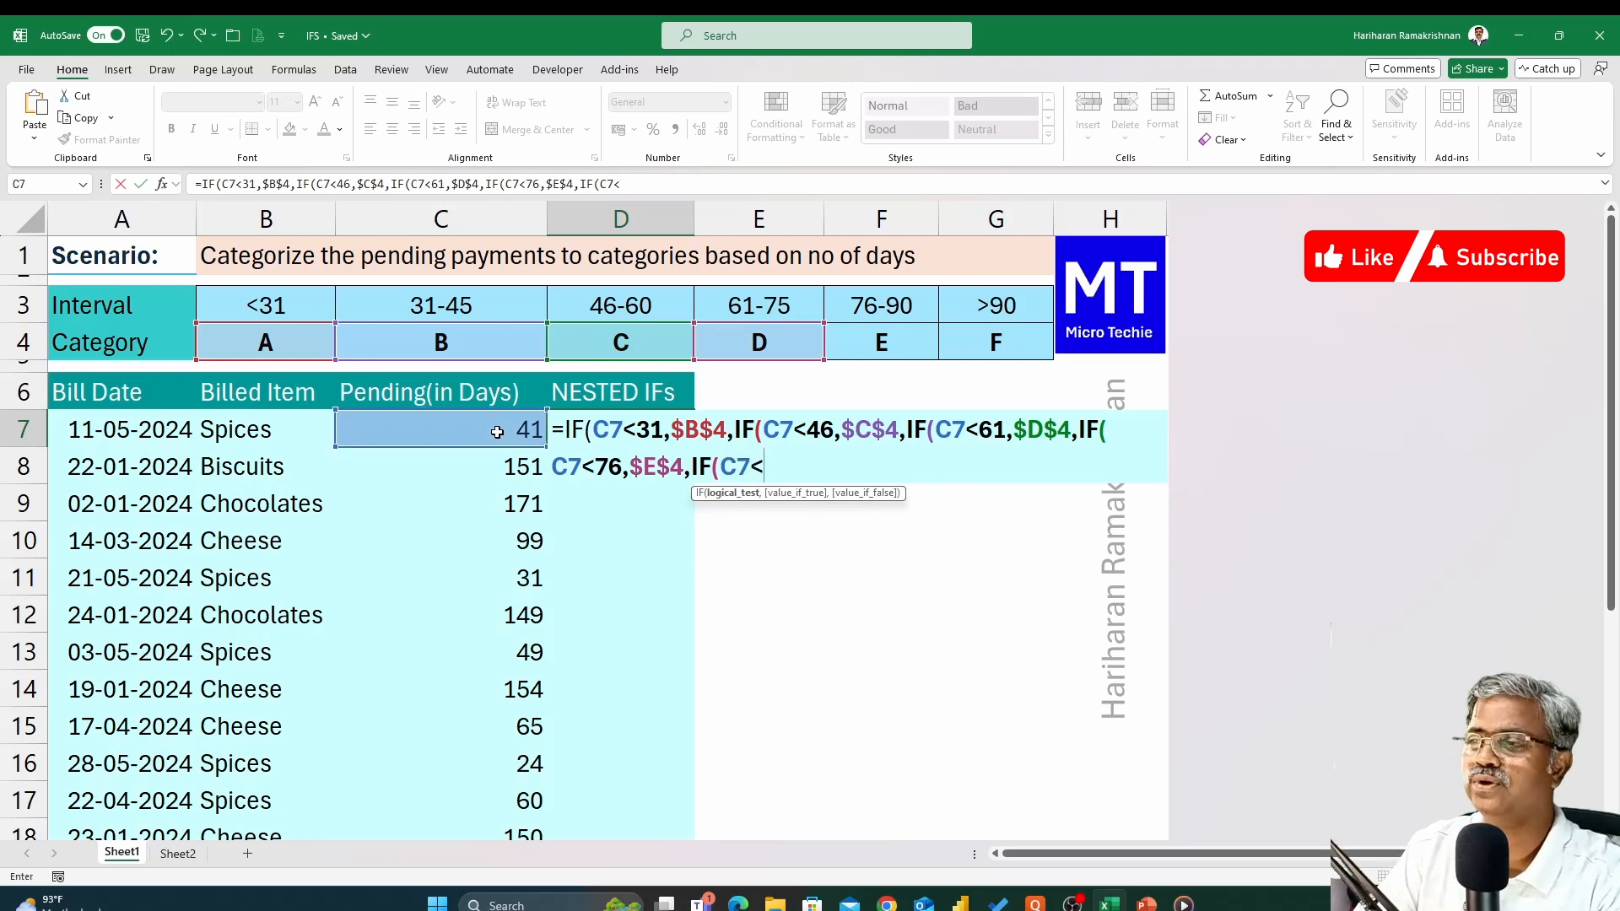
type("91,")
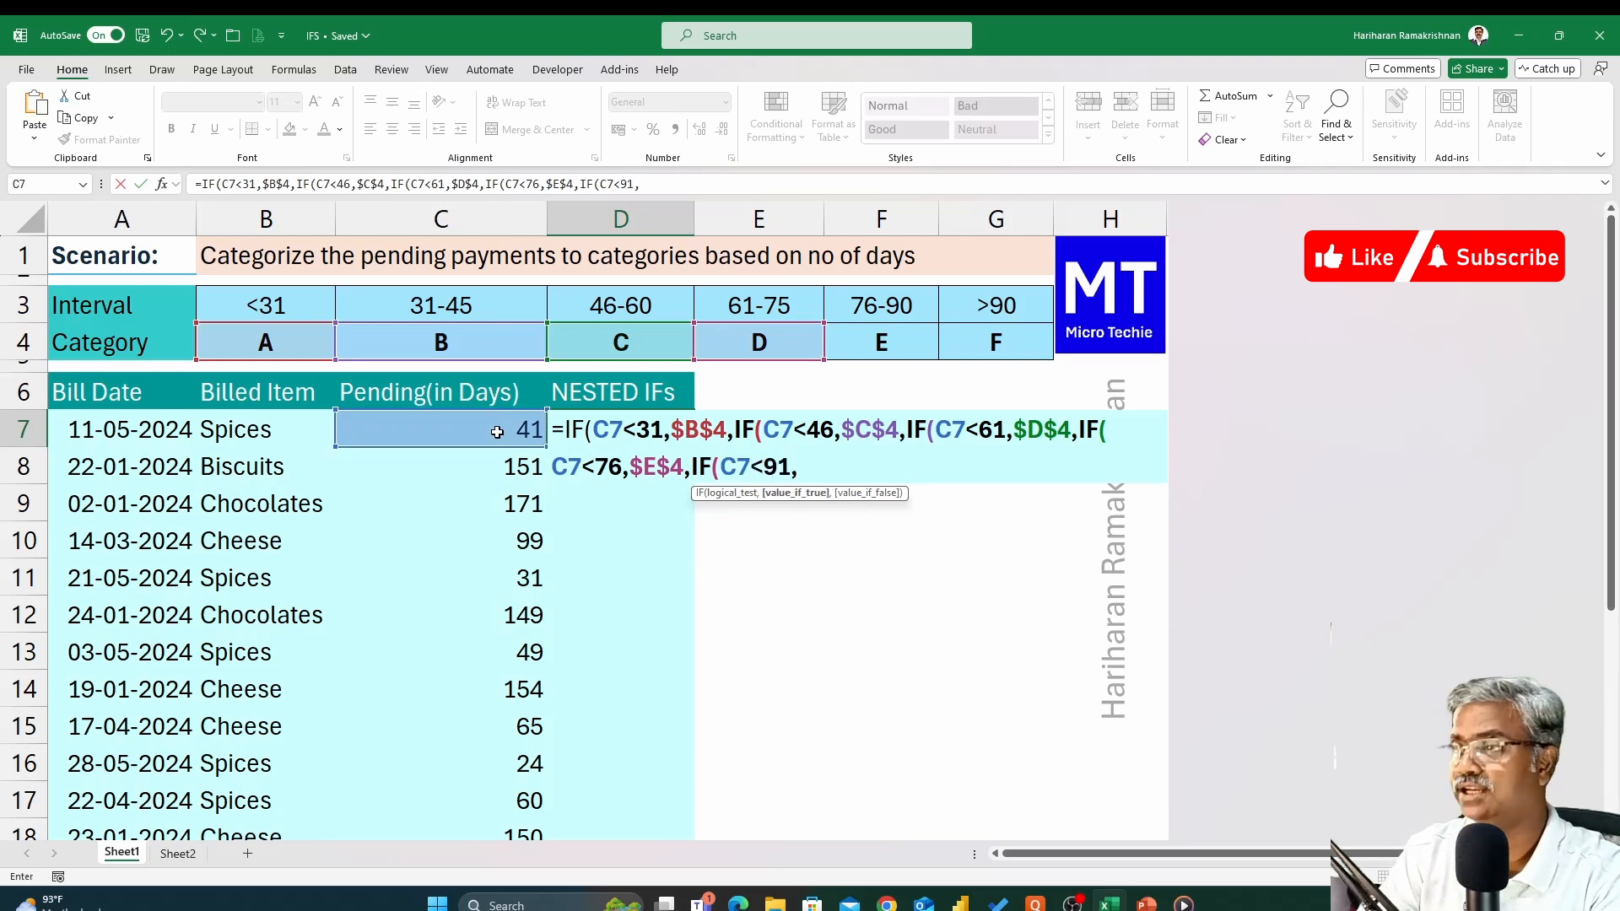
left_click(898, 355)
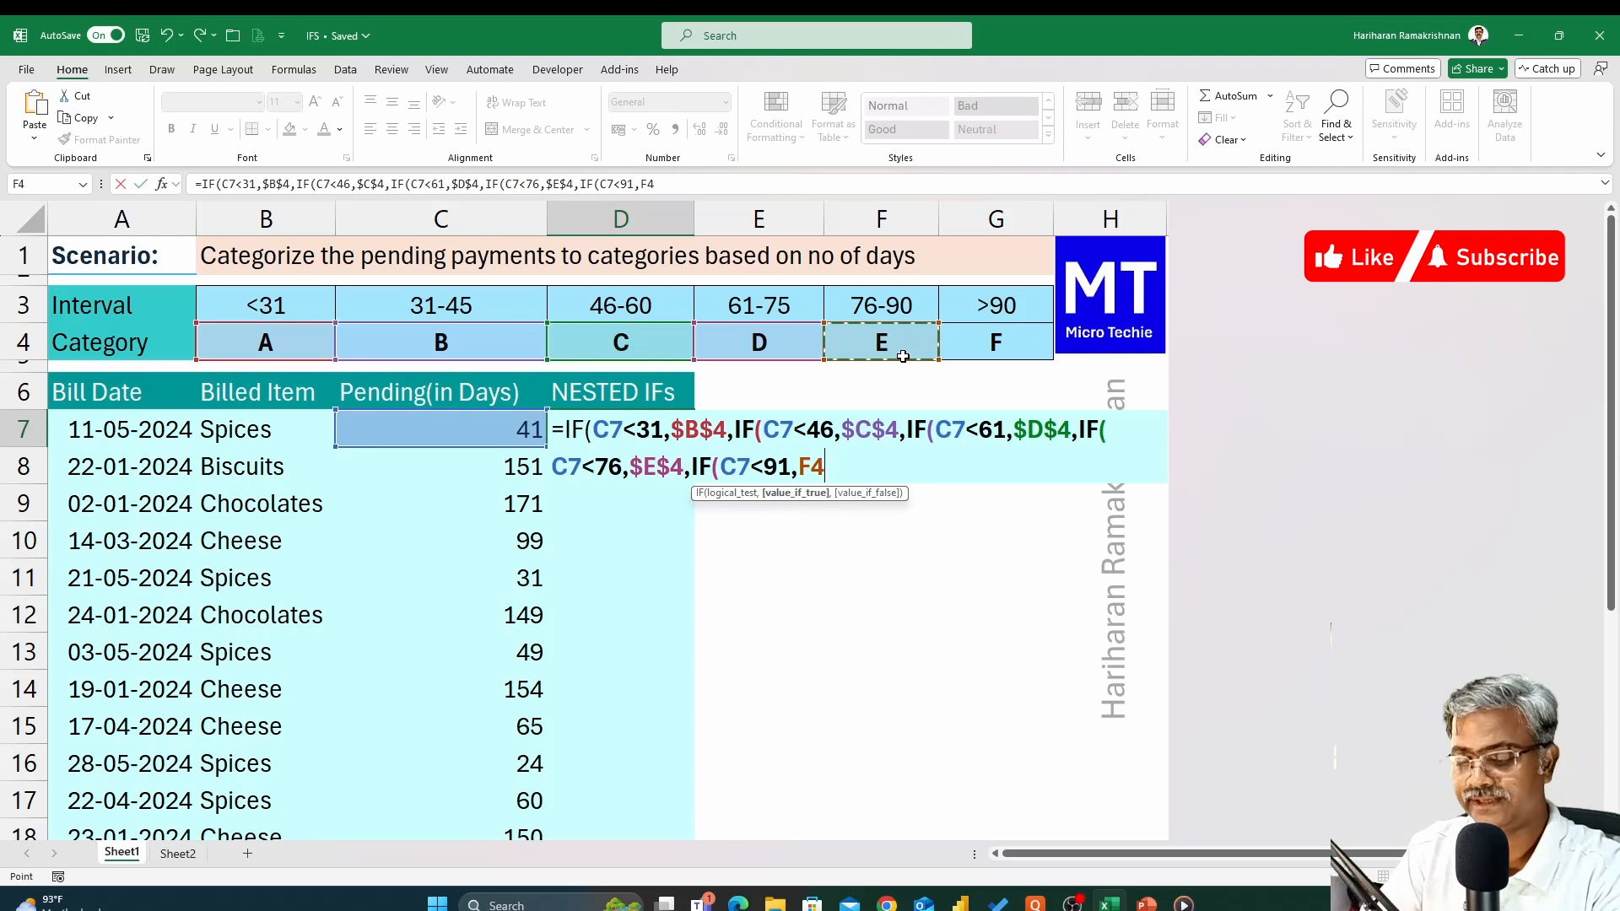
key("F4")
Complete the D7 nested IF formula with $G$4 as the final false value and fill it down the NESTED IFs column.
type(",")
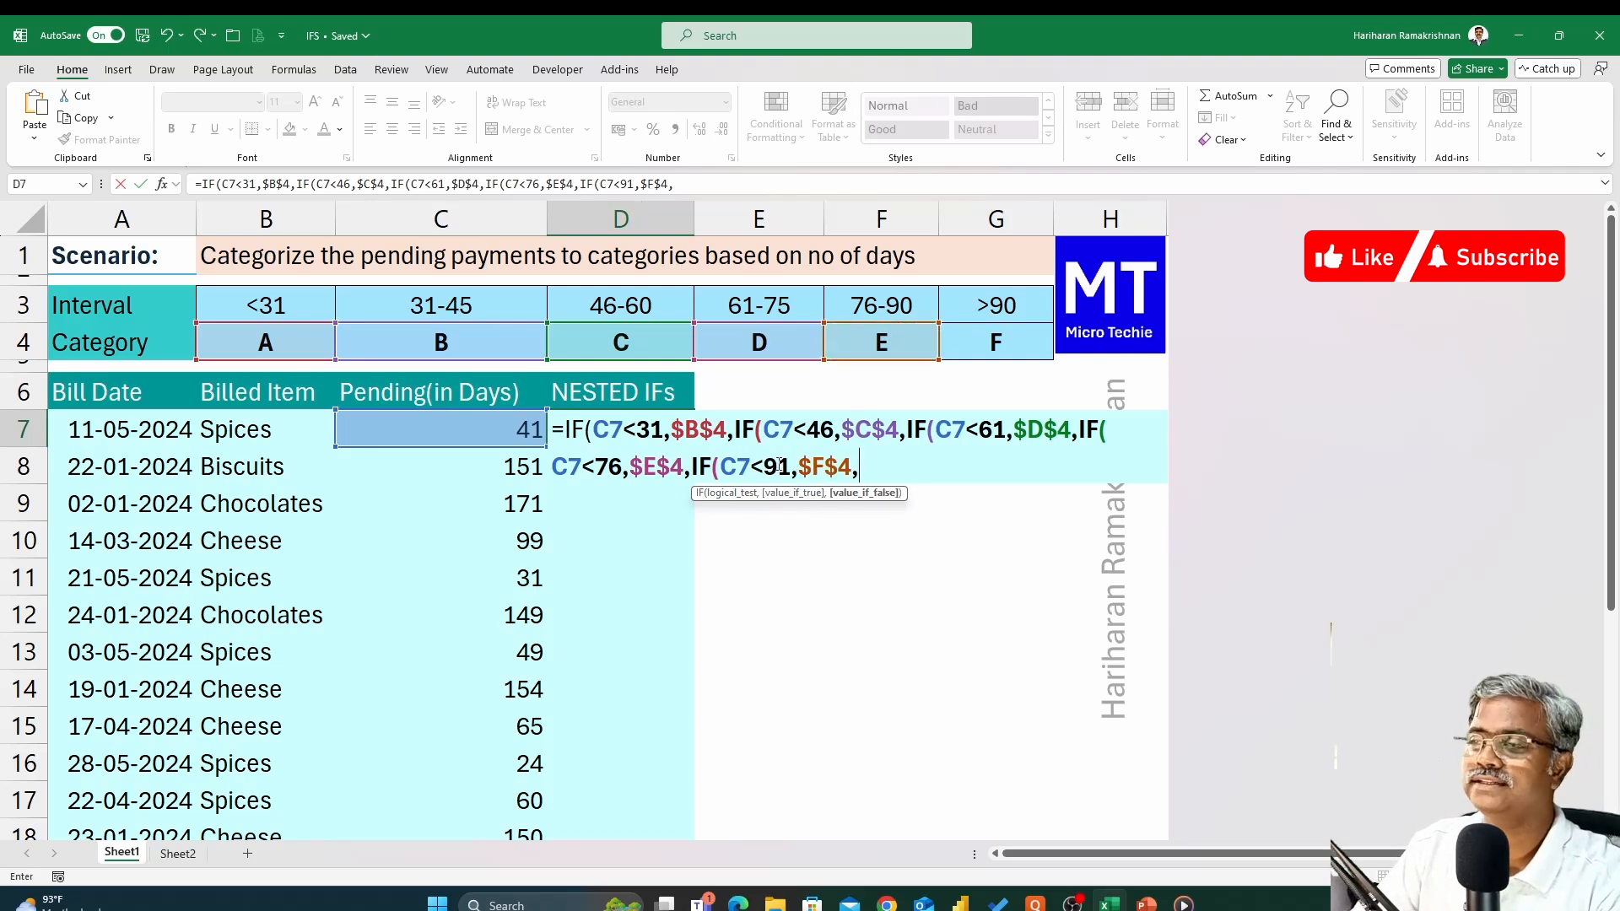
left_click(994, 340)
key("F4")
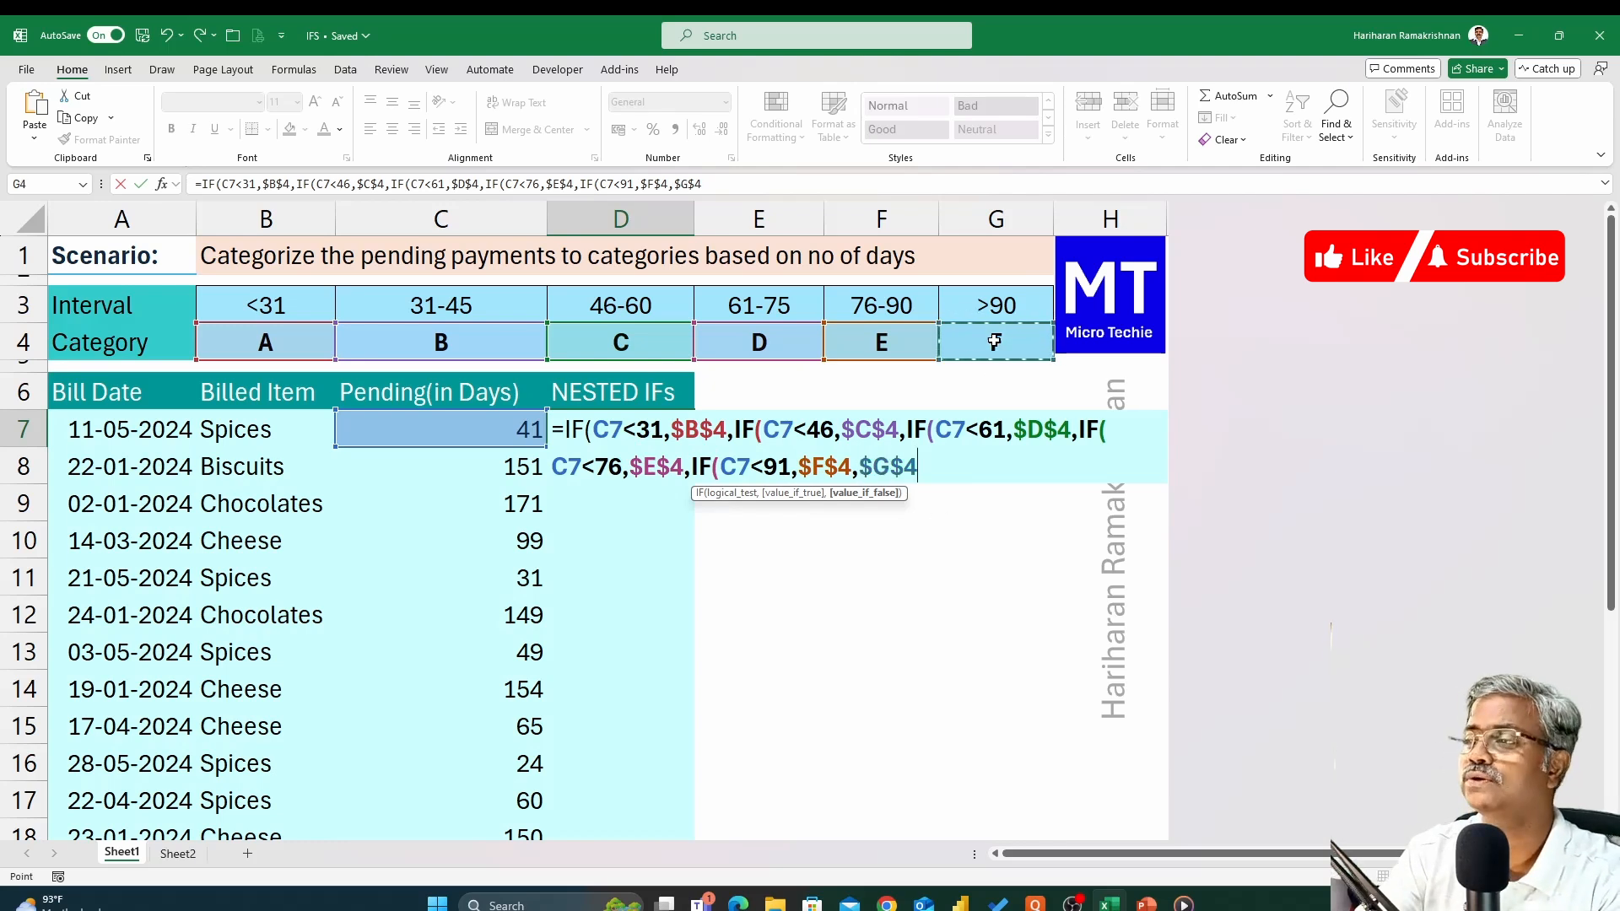
type(")")
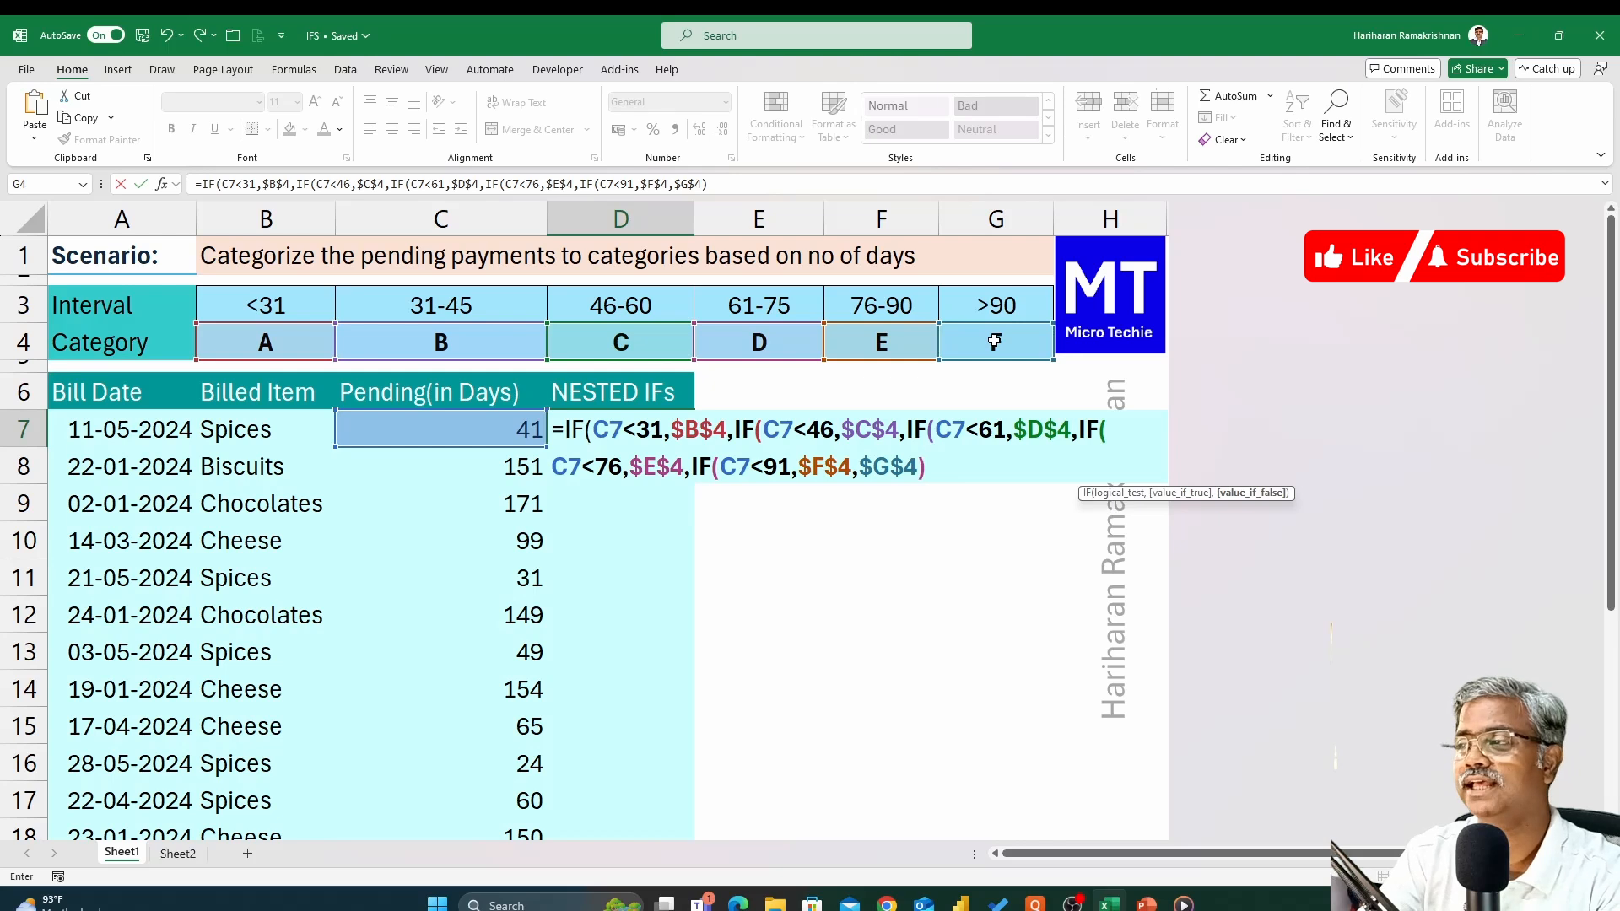
type(")))")
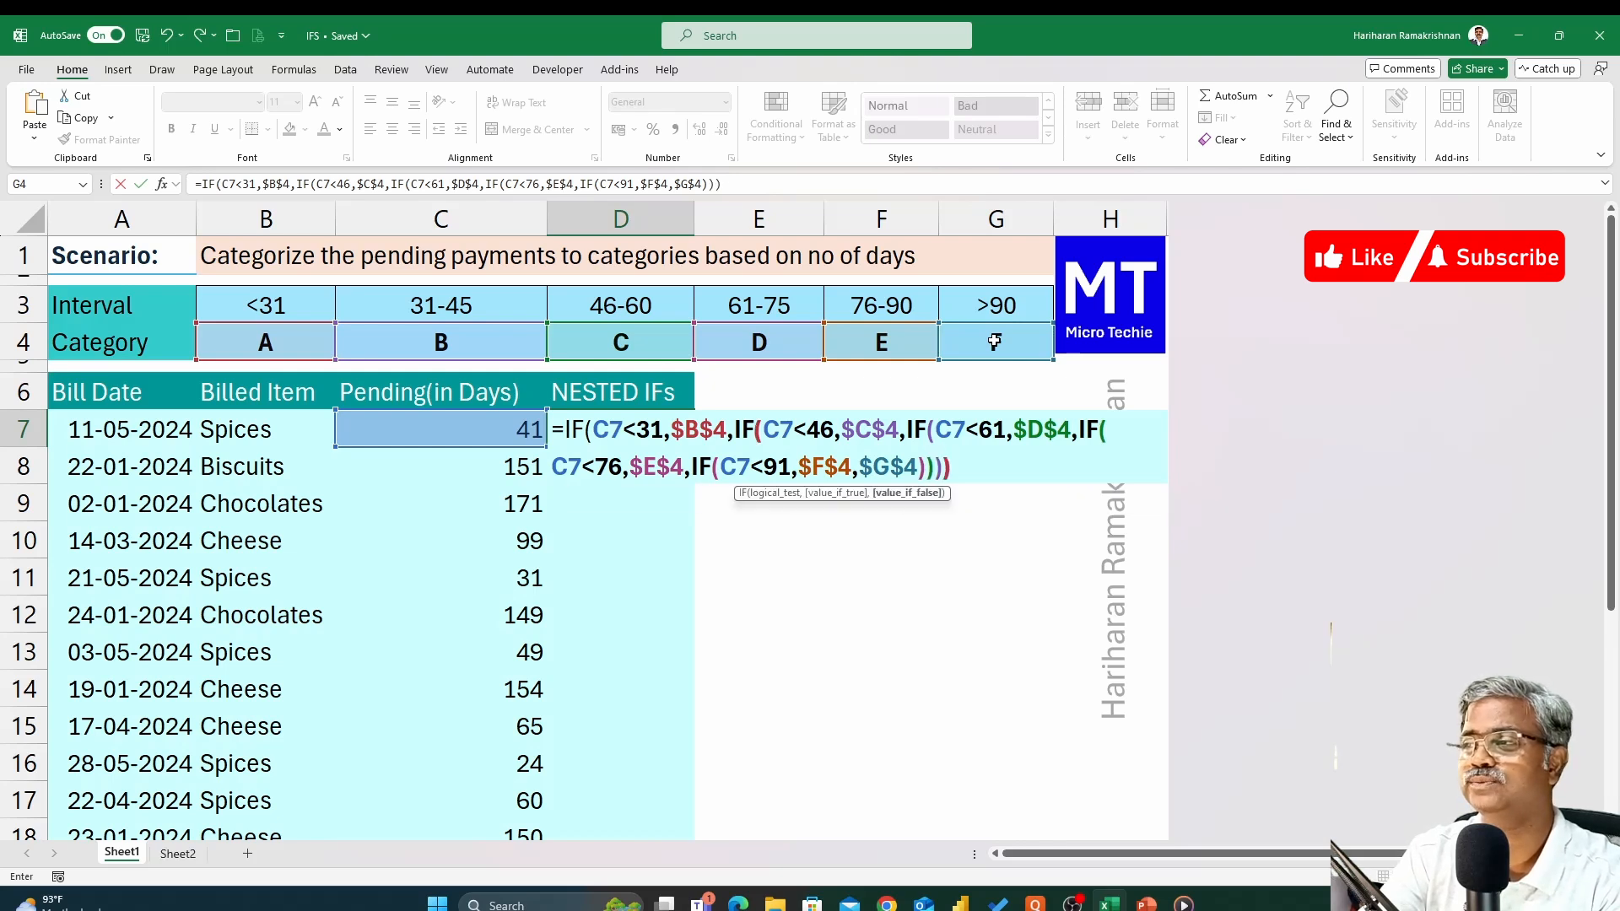
type(")")
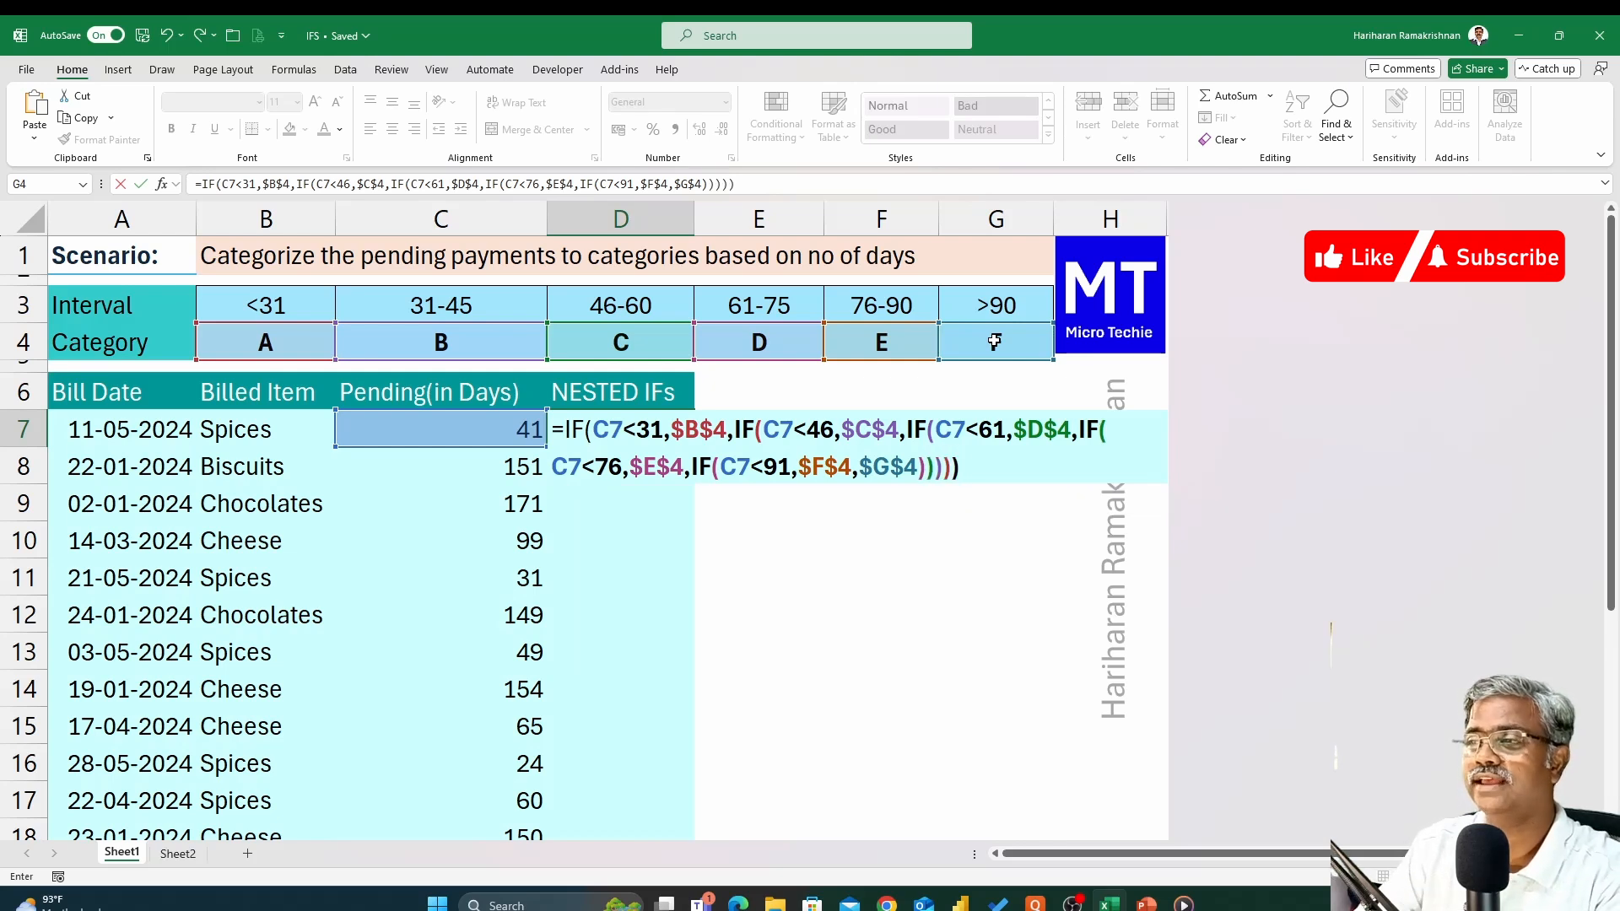
key("Return")
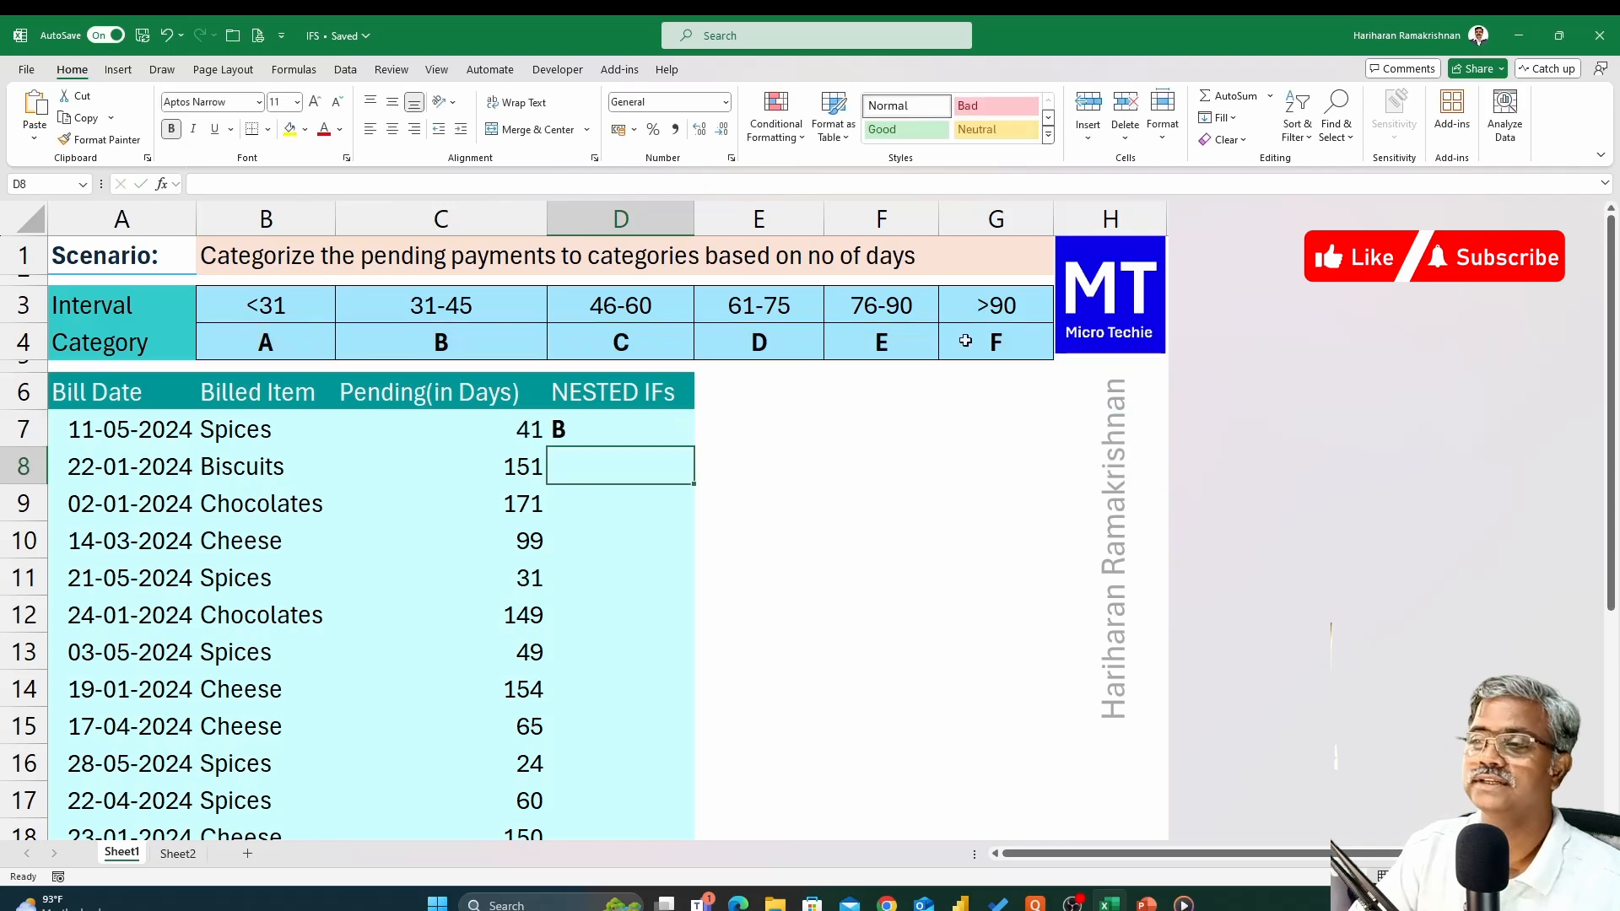
left_click(687, 441)
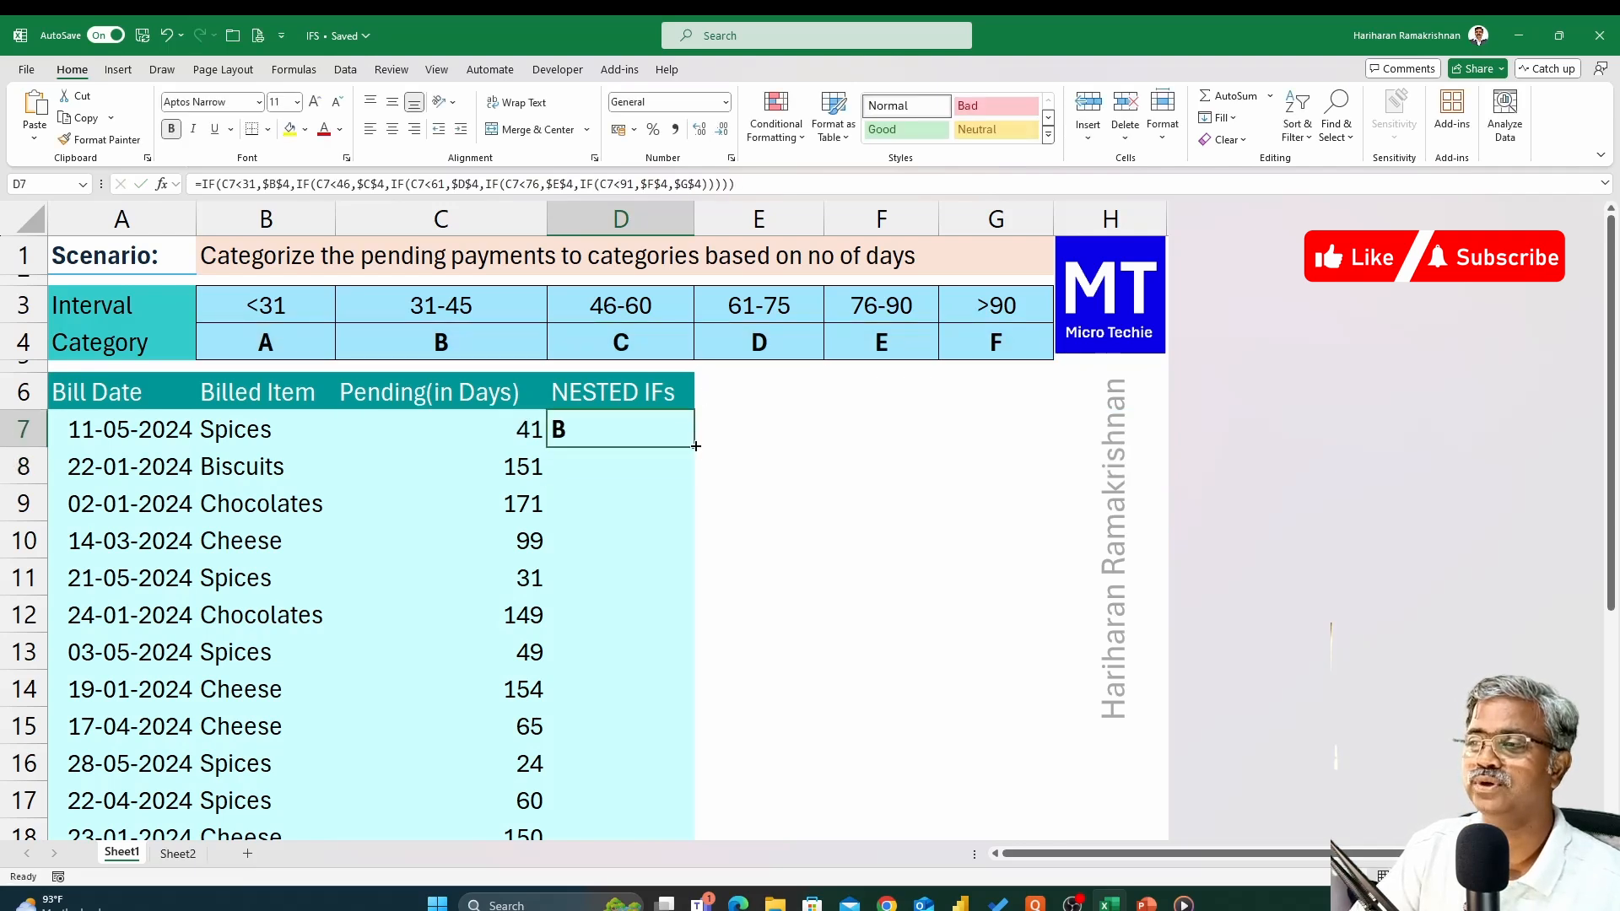
double_click(694, 445)
Review each nested IF function within the D7 formula, leaving the formula as it is.
double_click(636, 429)
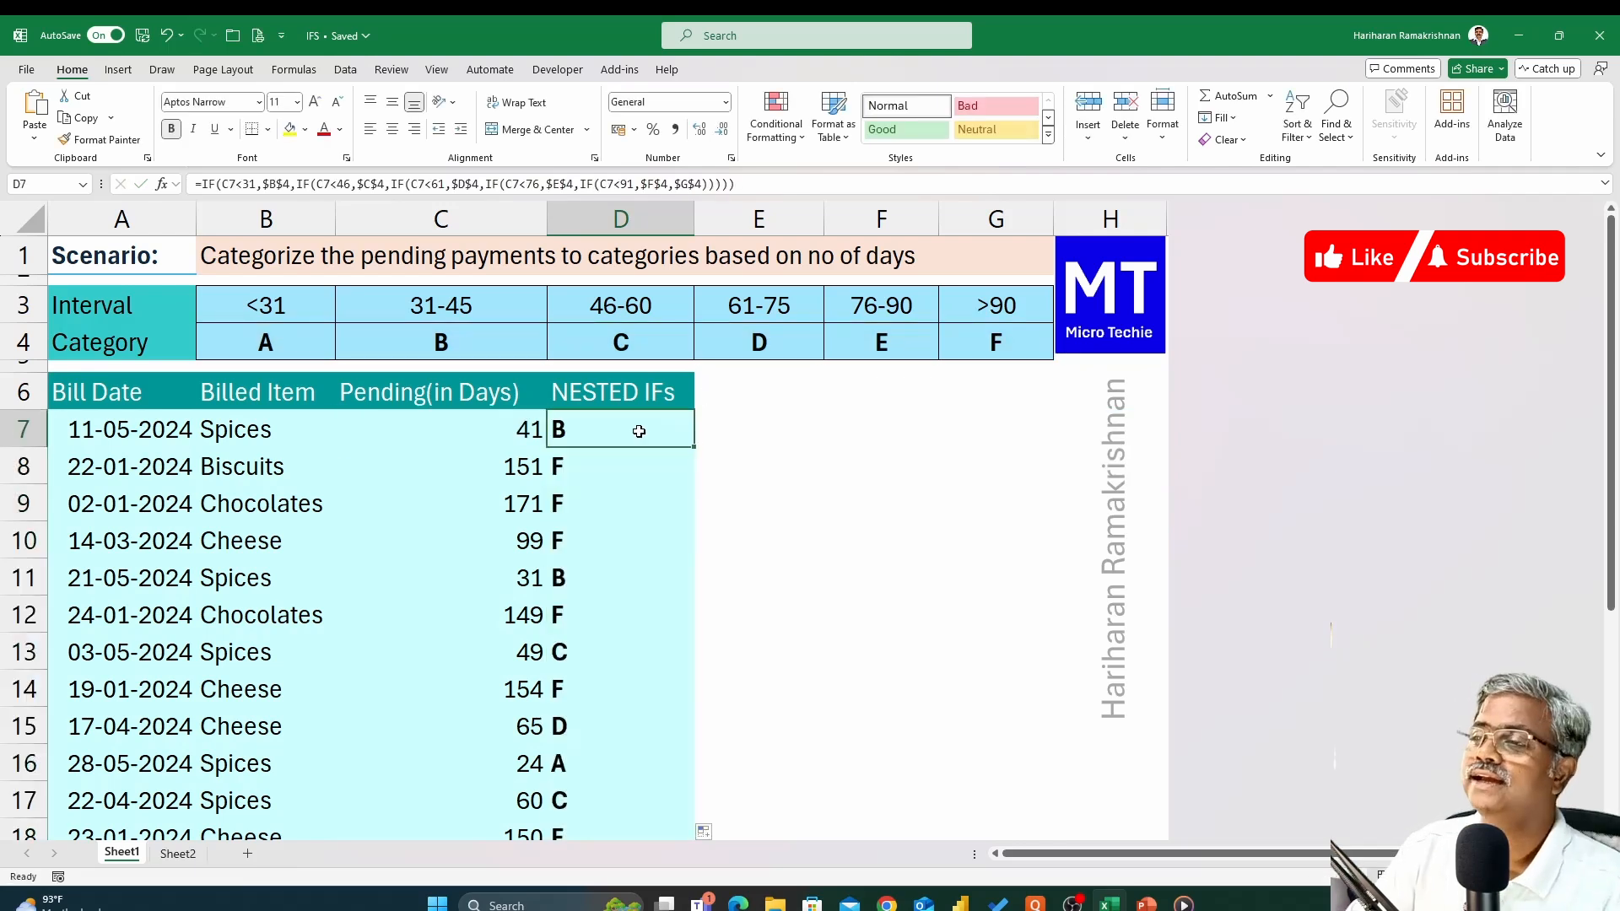
left_click(574, 438)
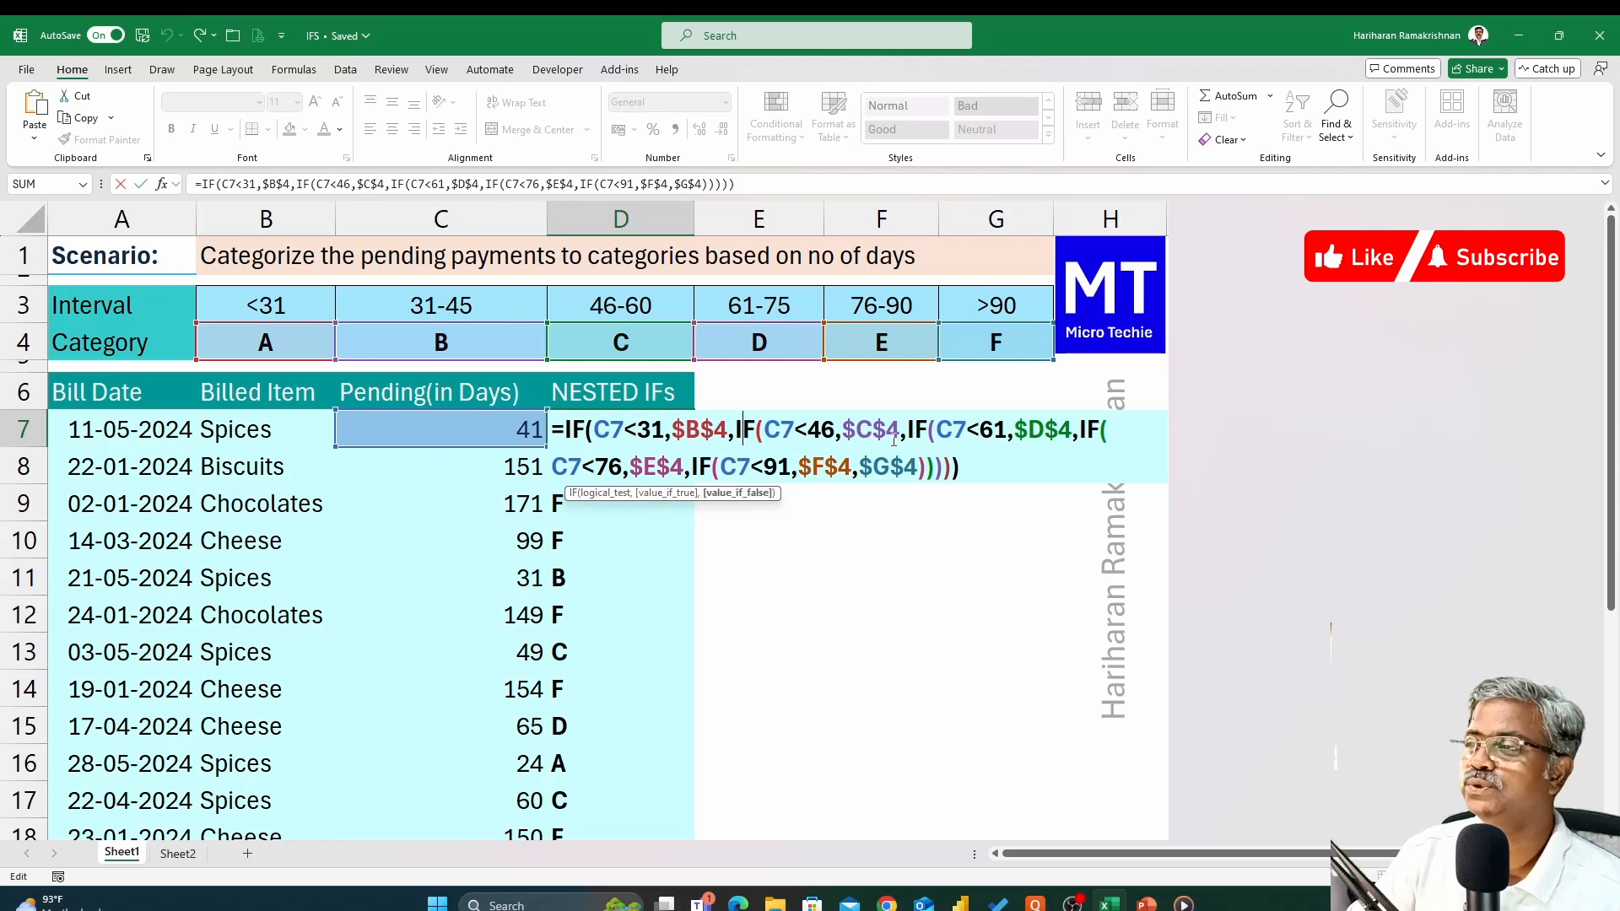
left_click(926, 430)
left_click(1099, 430)
left_click(698, 467)
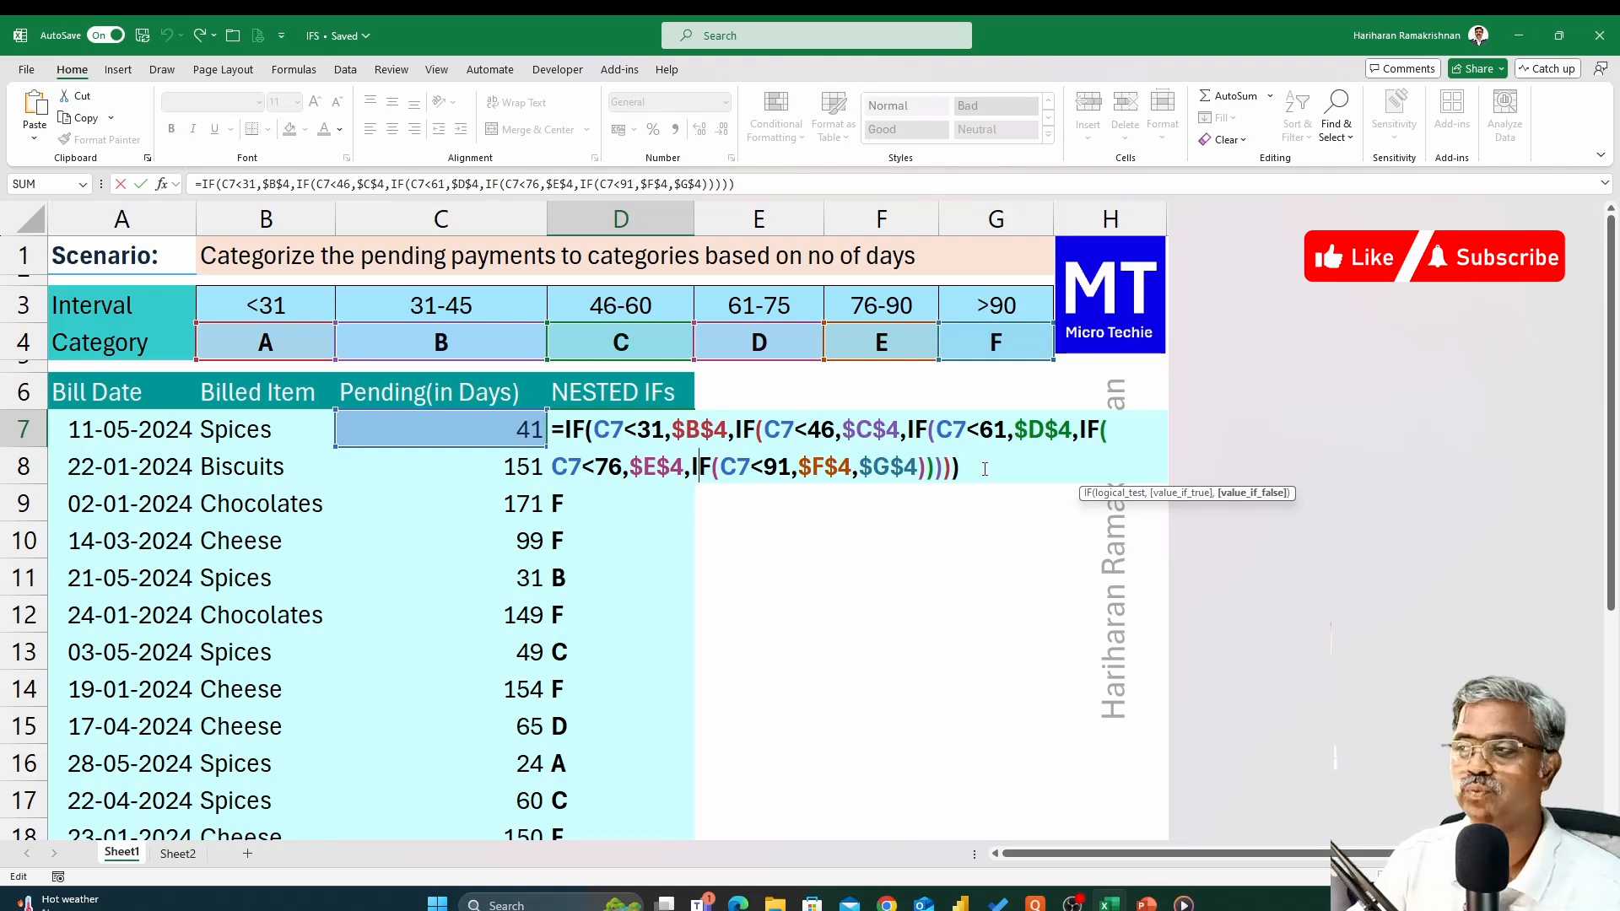
key("Return")
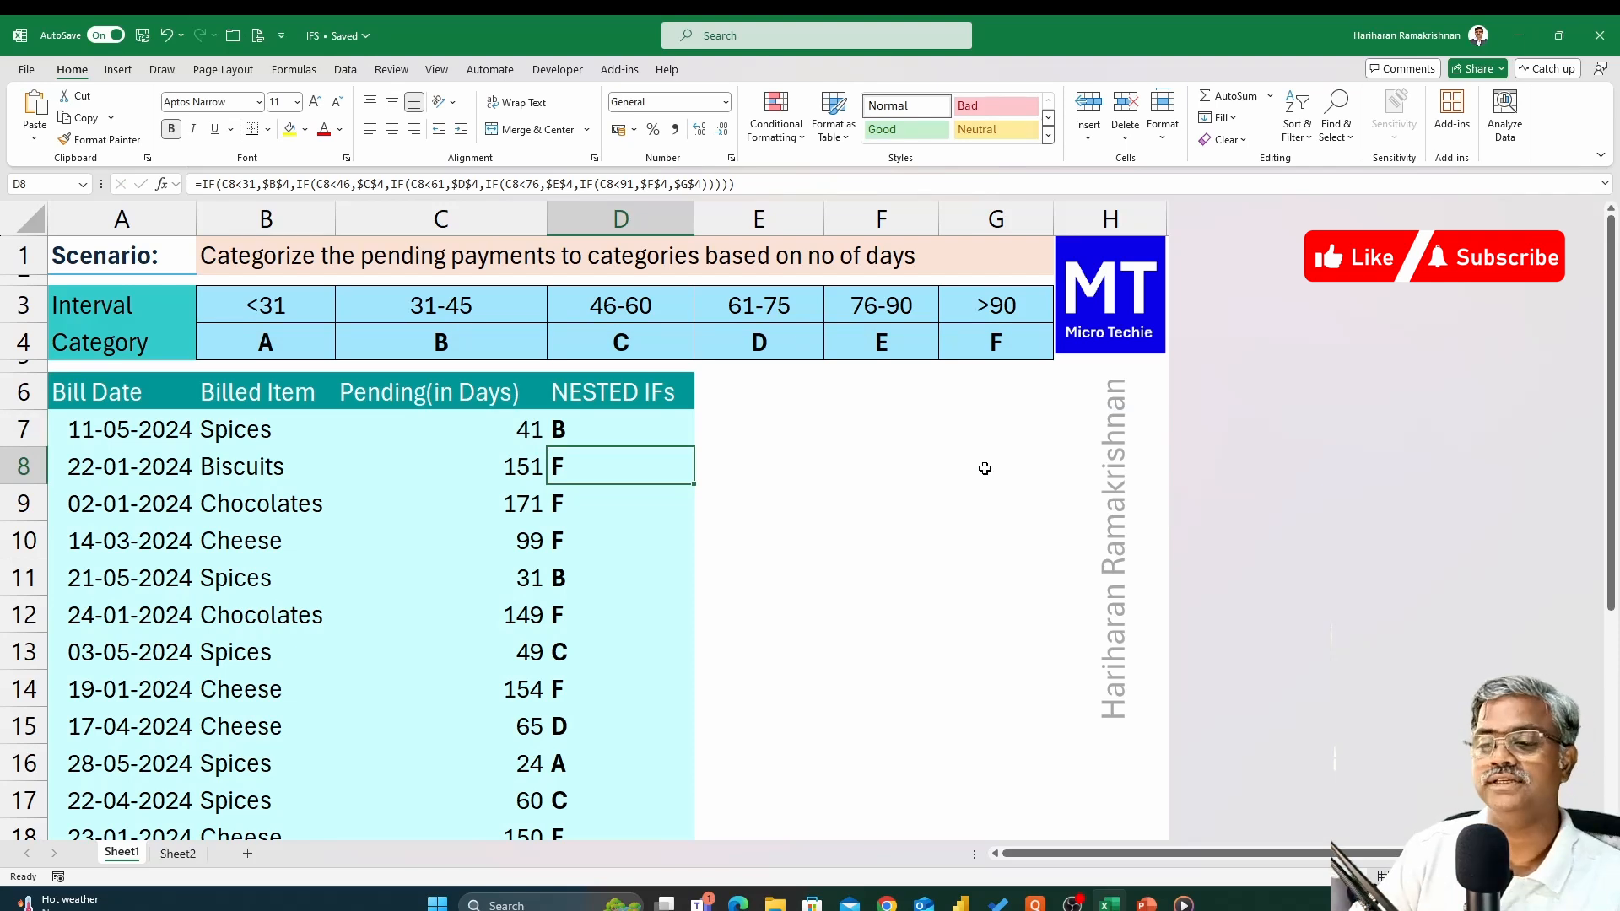
On Sheet2, start an IFS formula in D7 whose first test C7<31 returns $B$4.
left_click(178, 854)
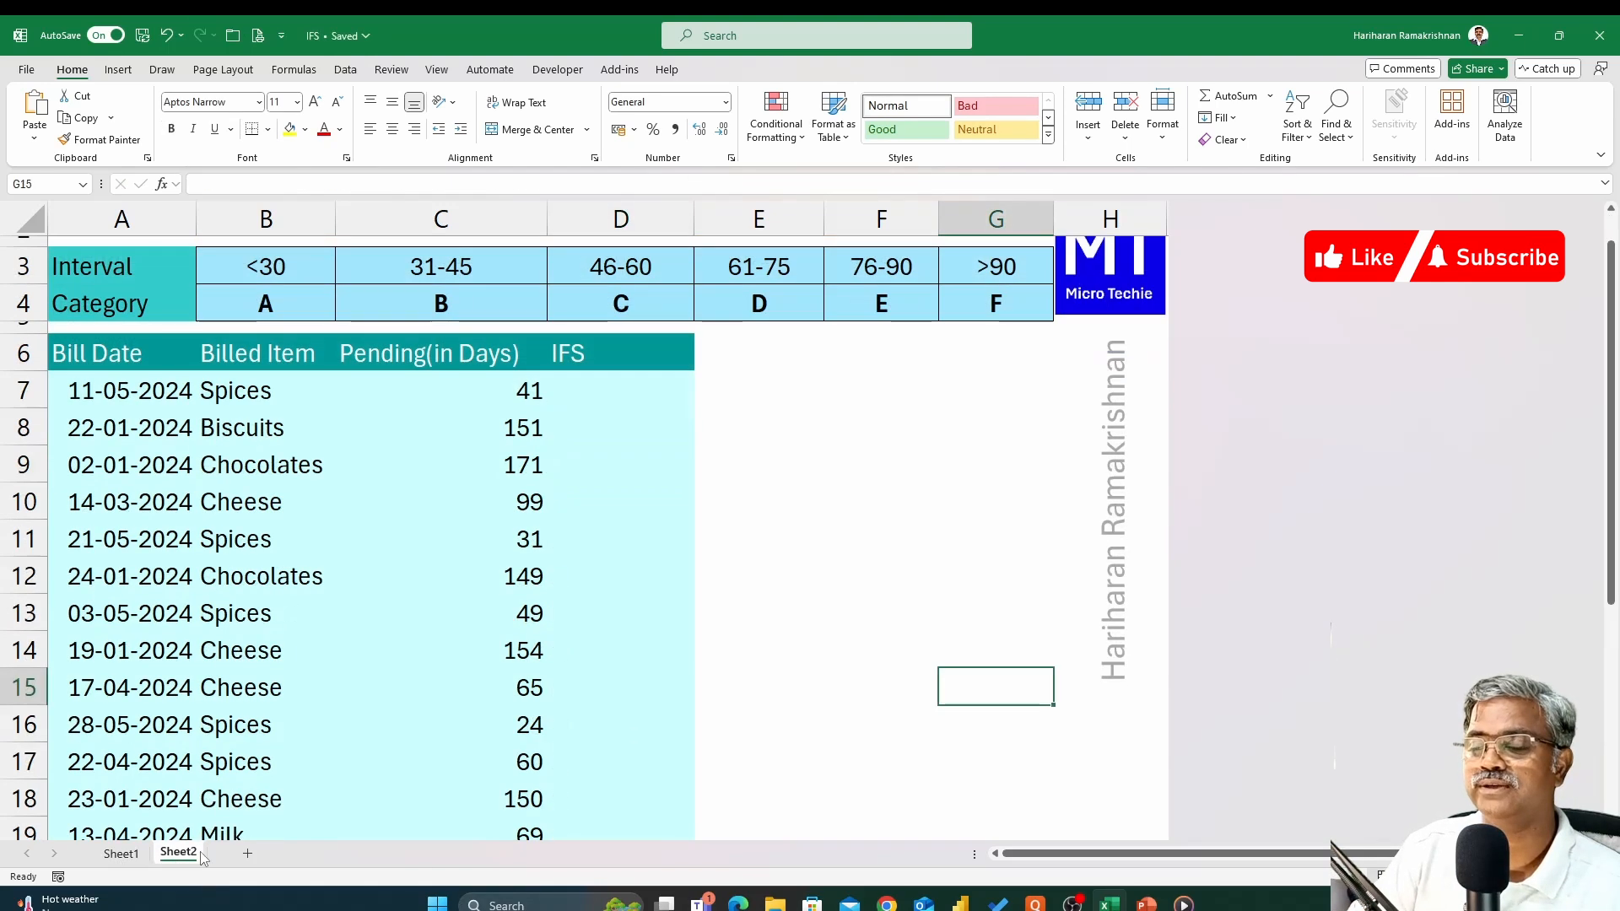
left_click(612, 393)
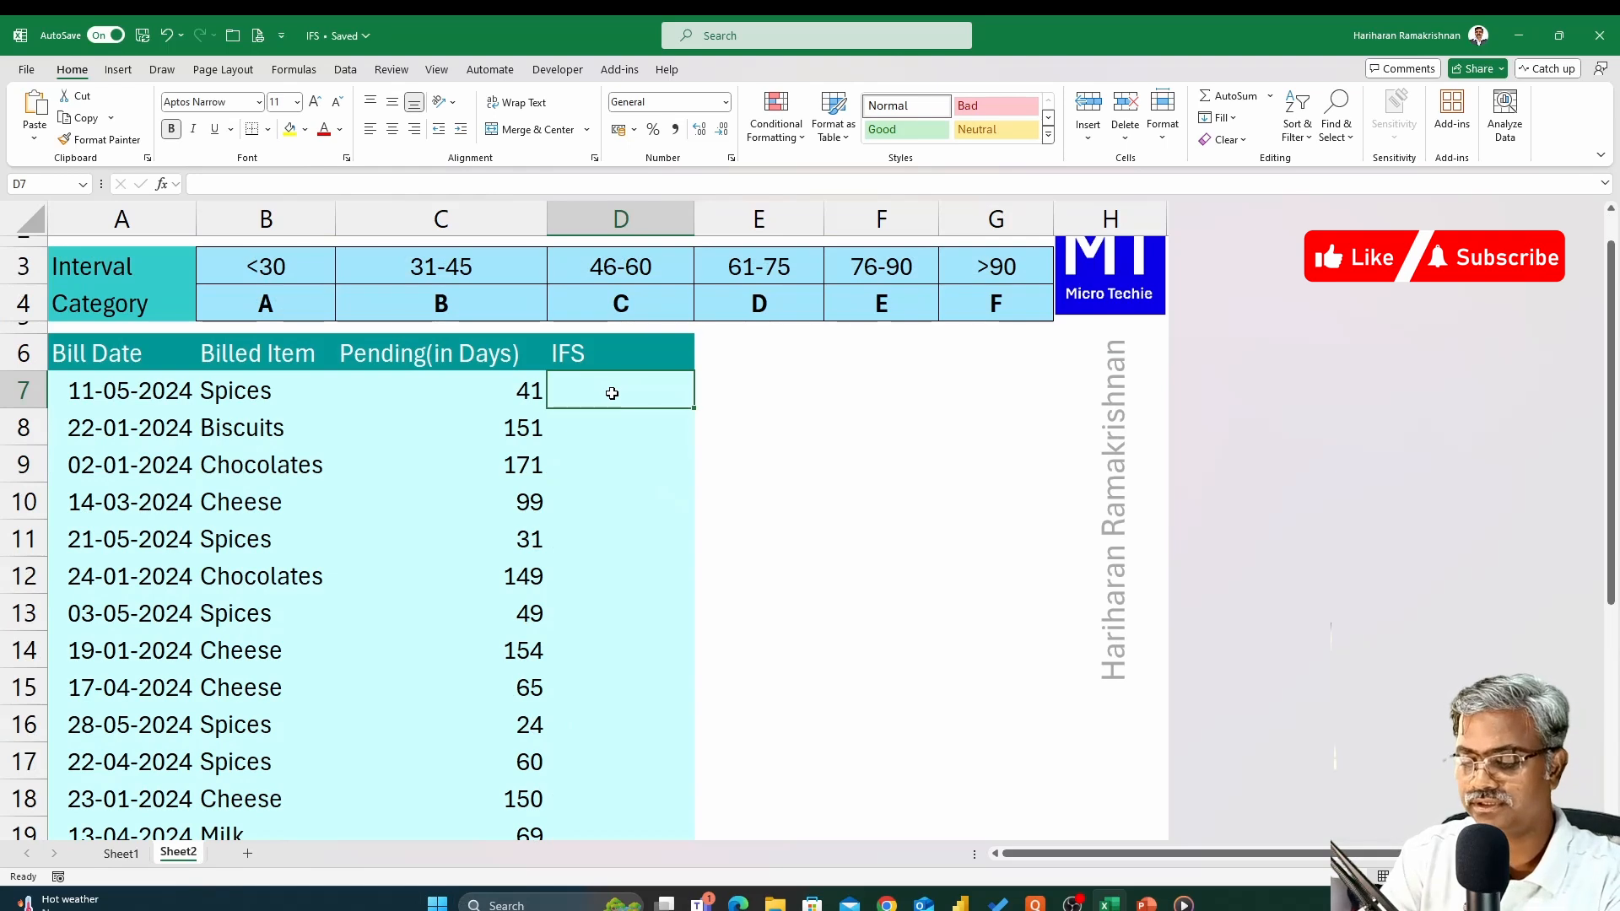
type("=IFS(")
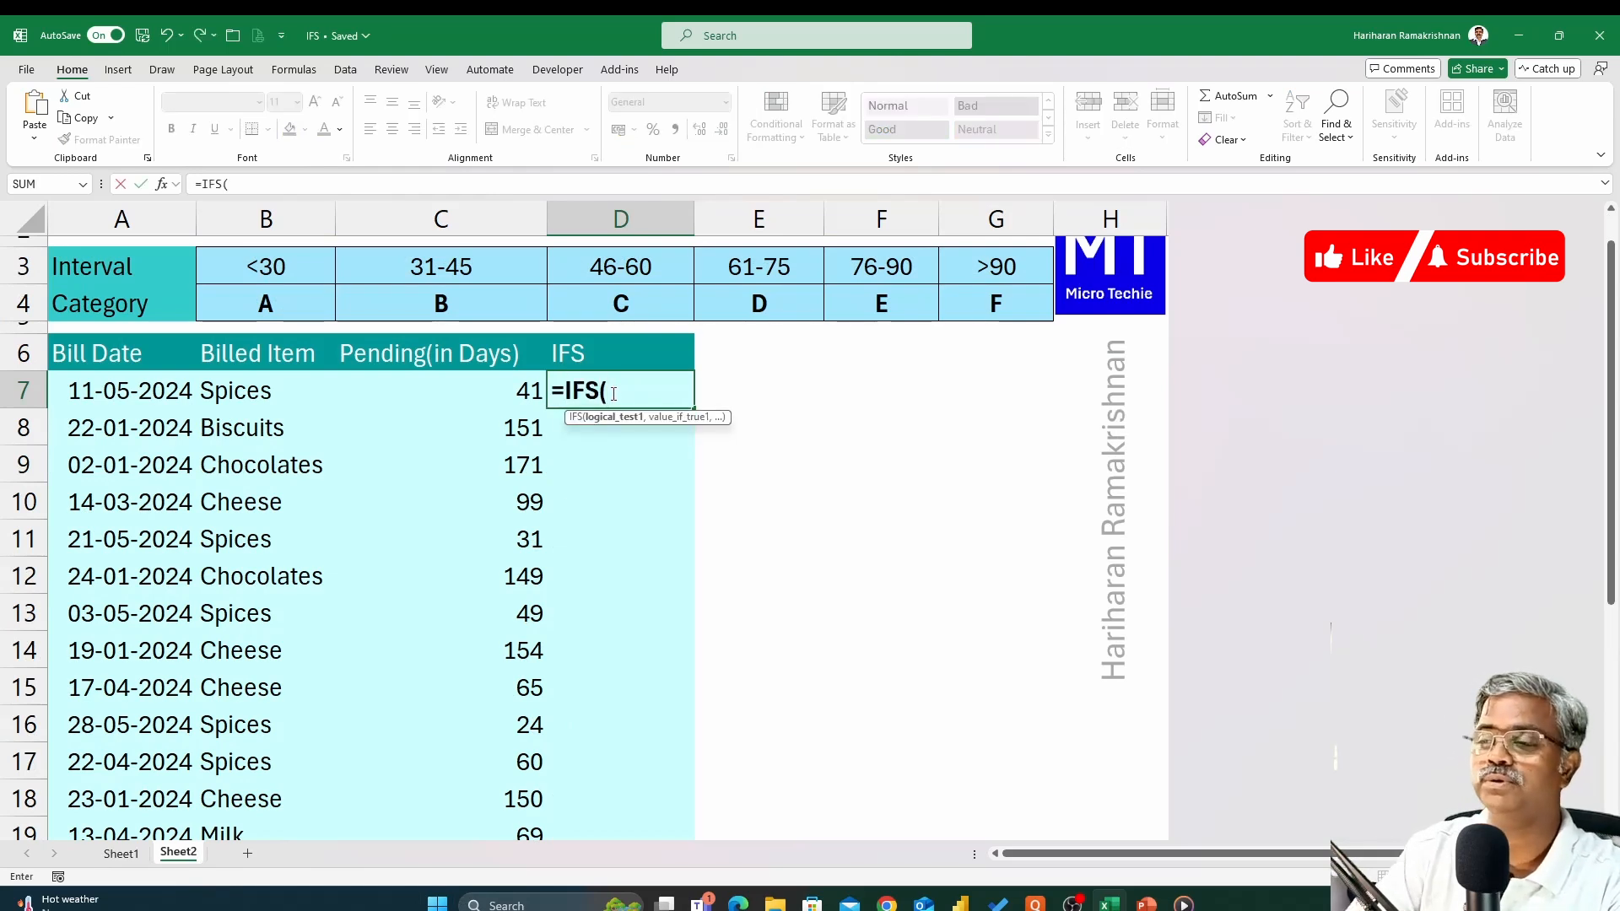
left_click(519, 399)
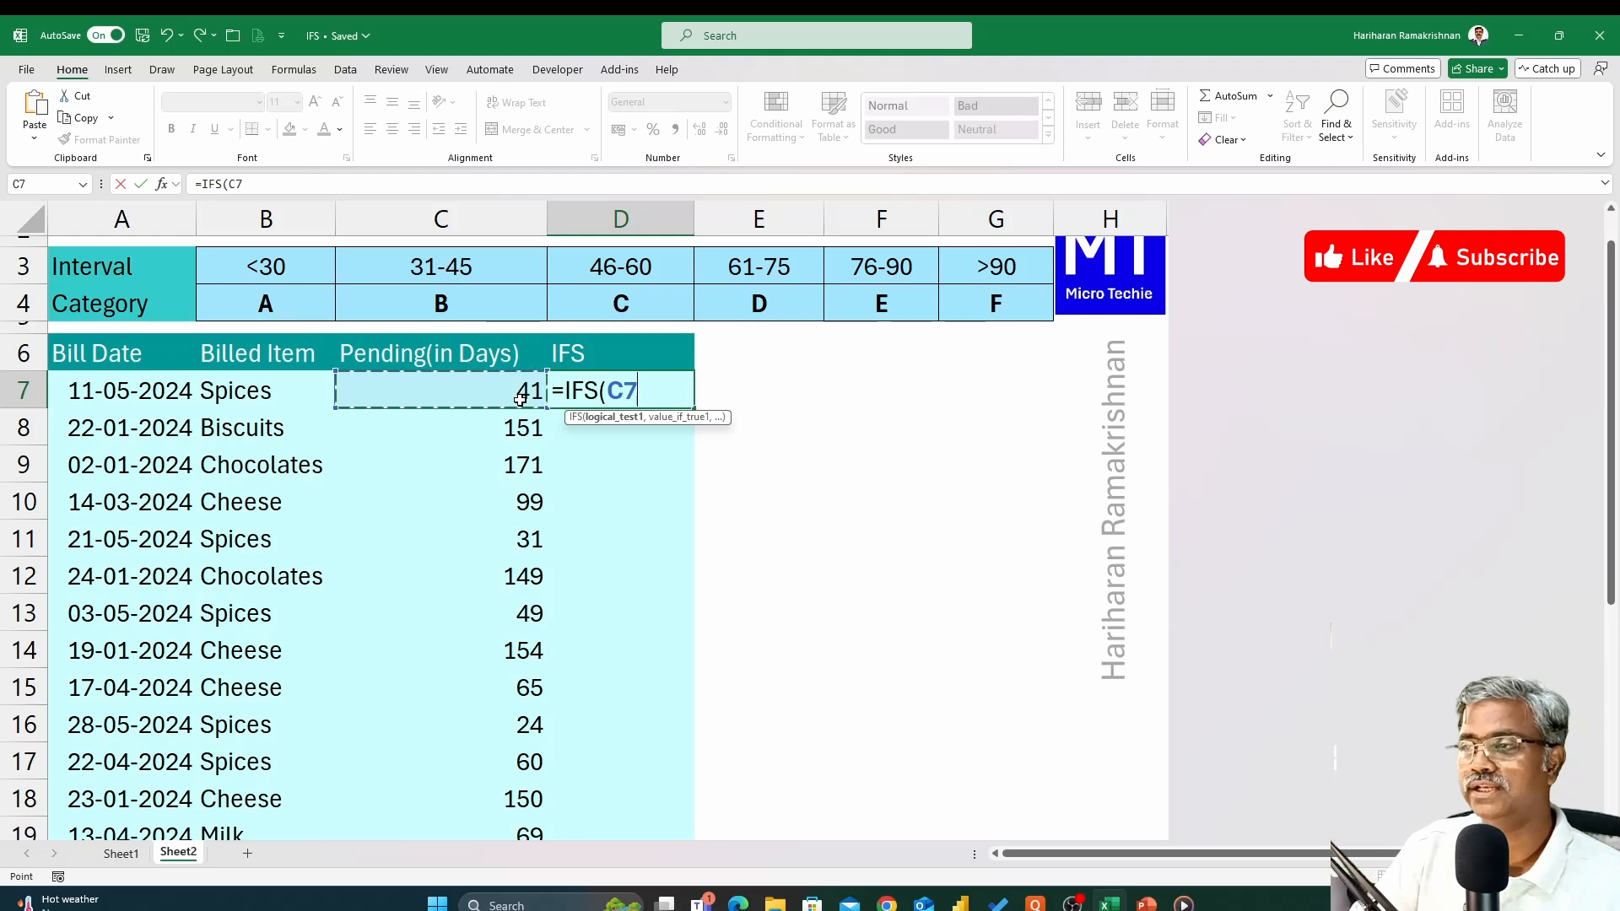
type("<")
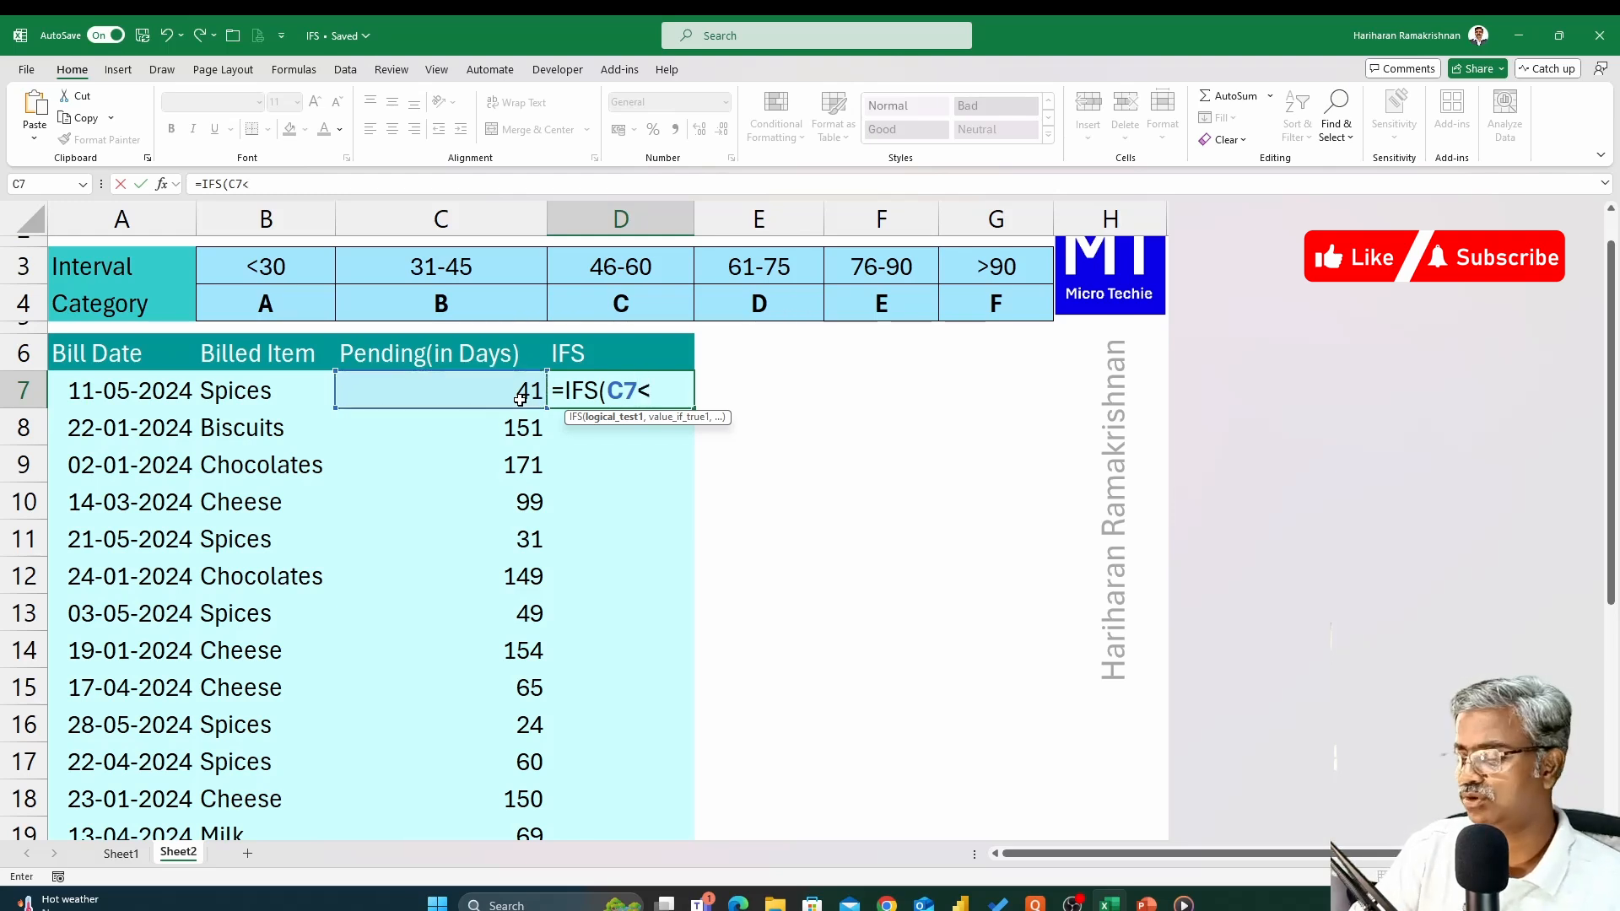
type("31,")
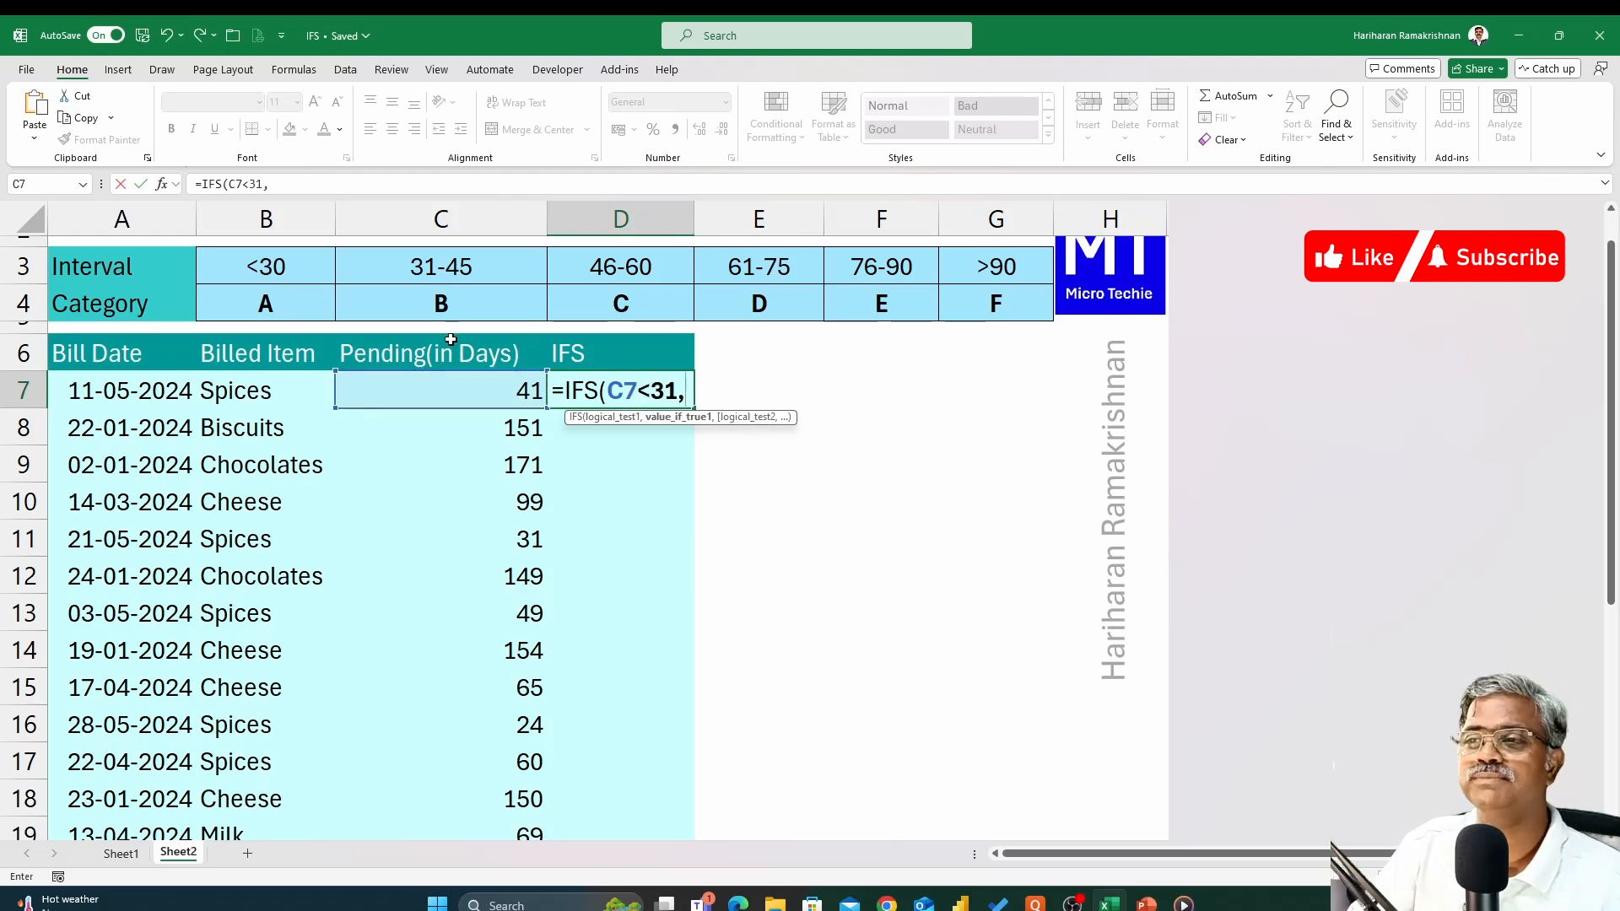
left_click(298, 307)
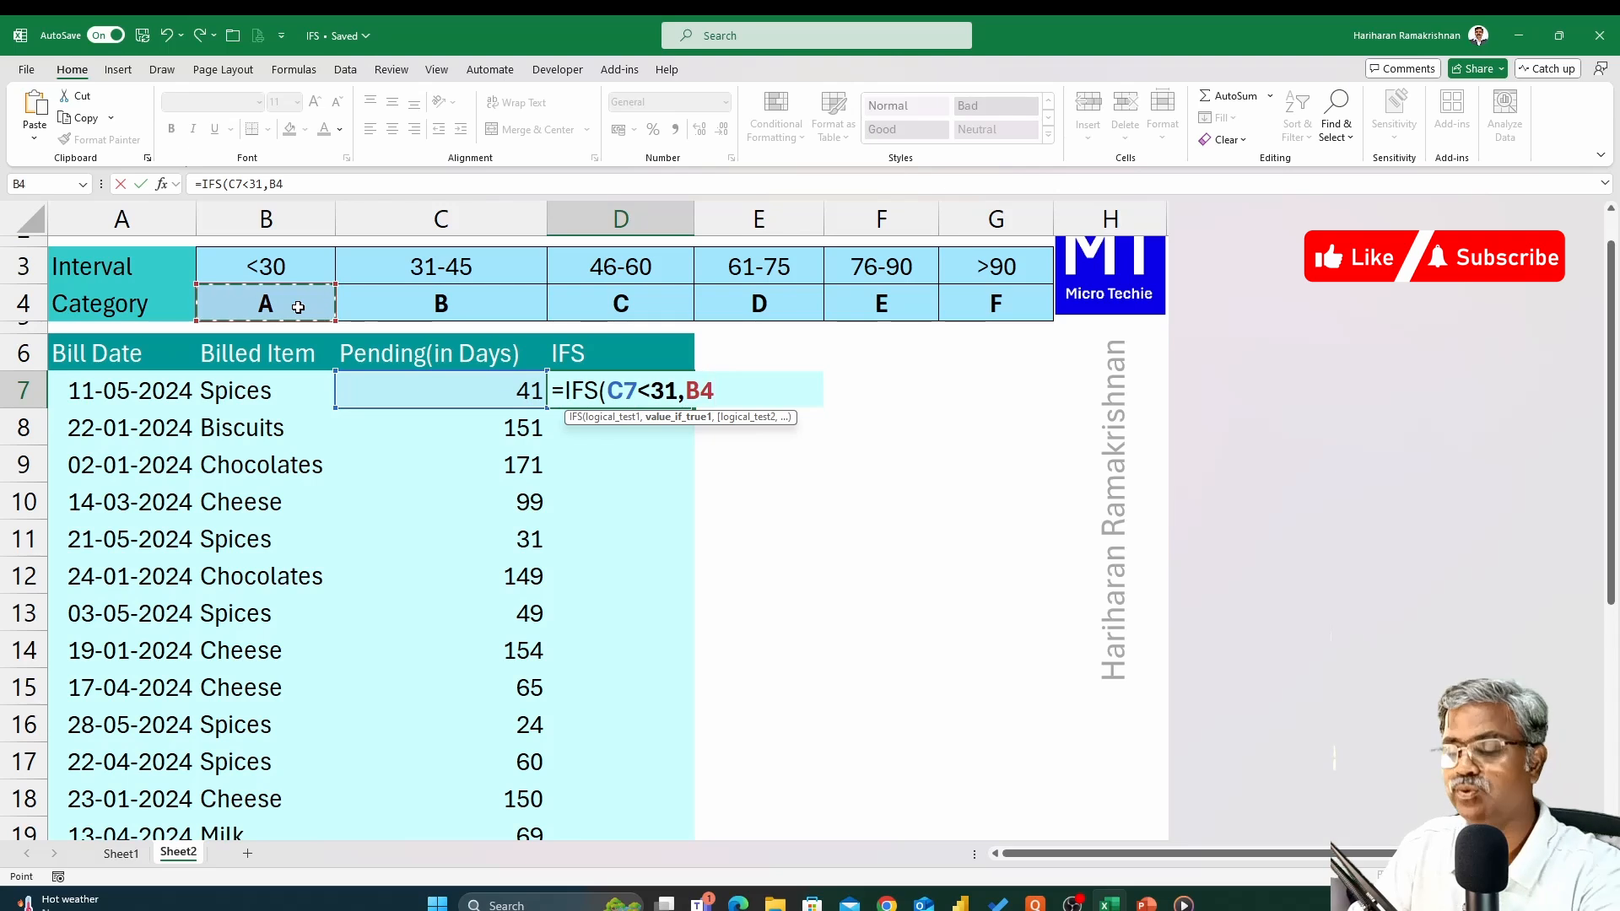
key("F4")
type(",")
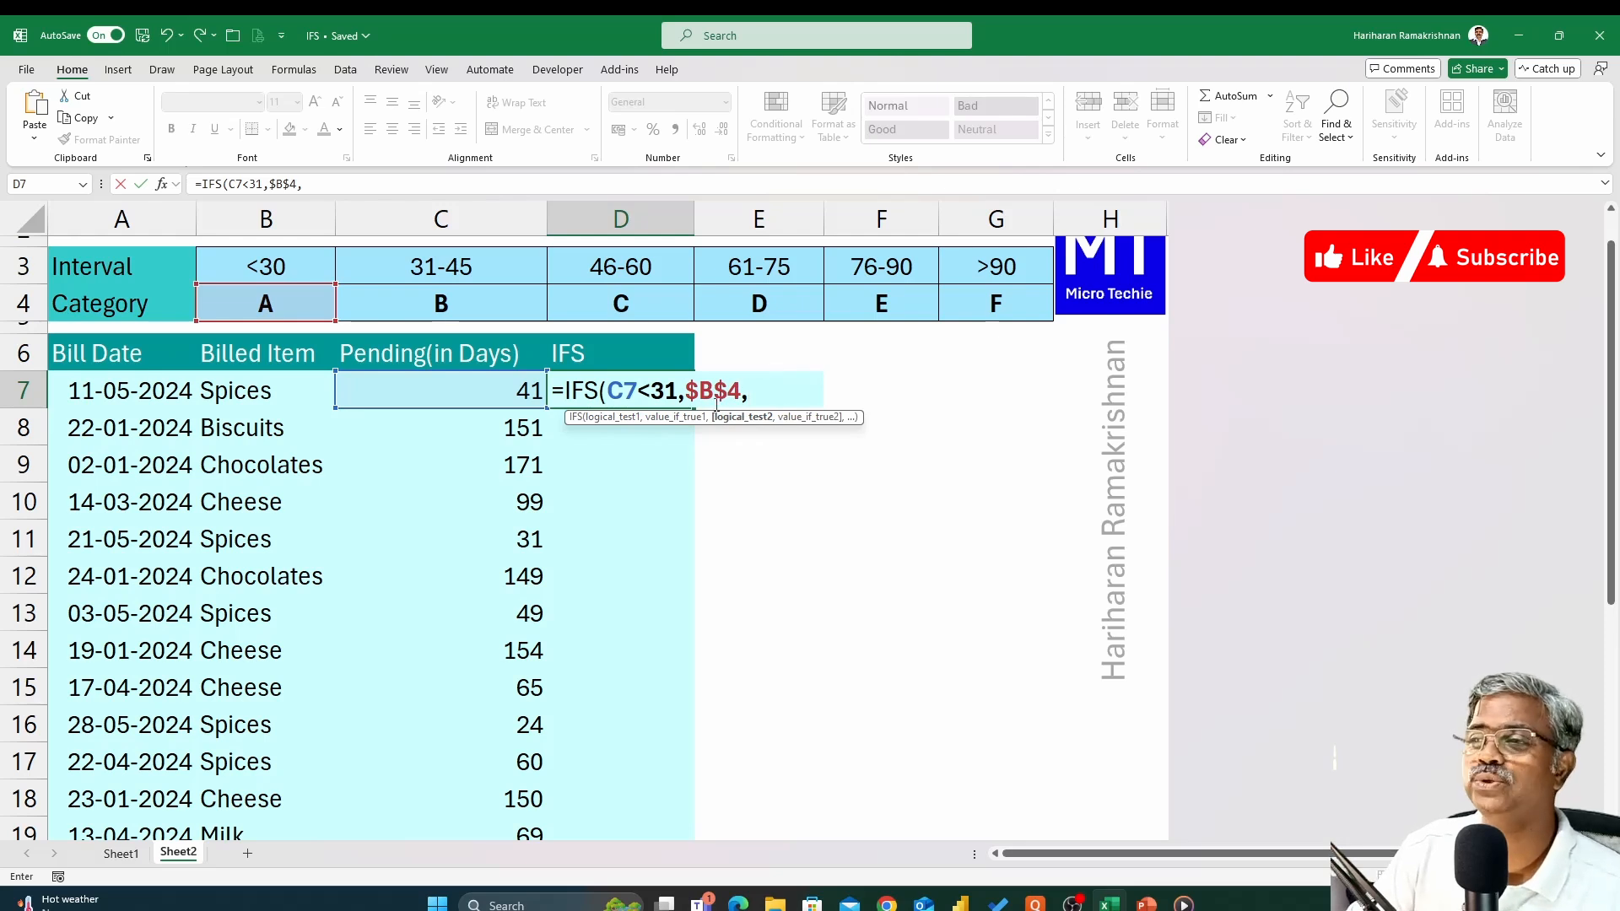
Add a second condition to the D7 IFS formula, testing C7<46 and returning $C$4.
left_click(512, 393)
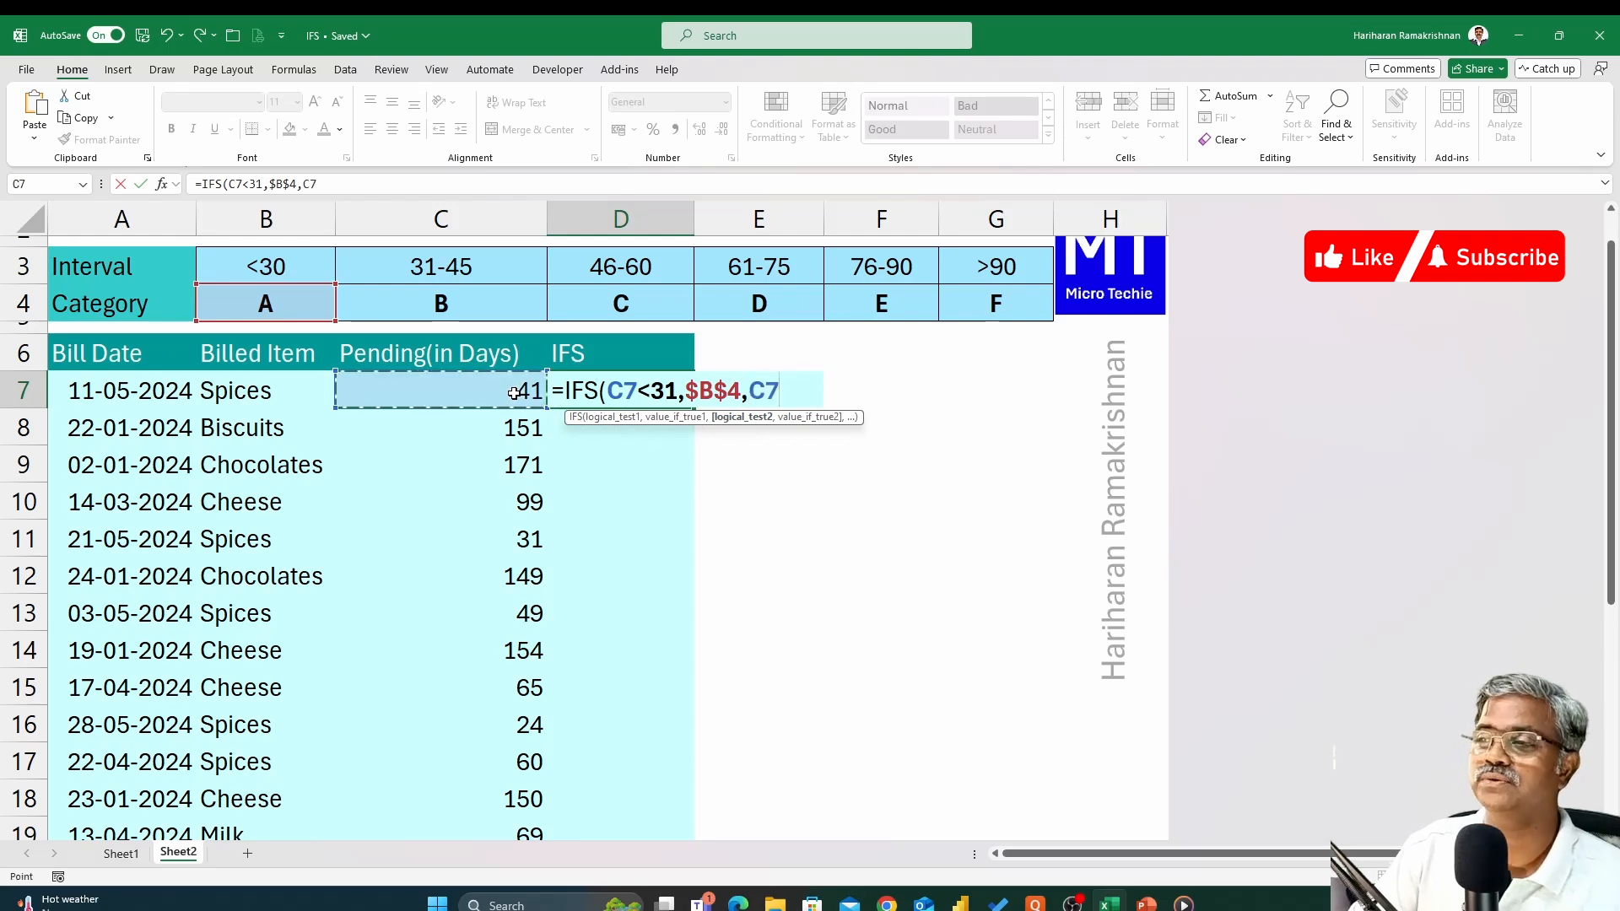
type("<")
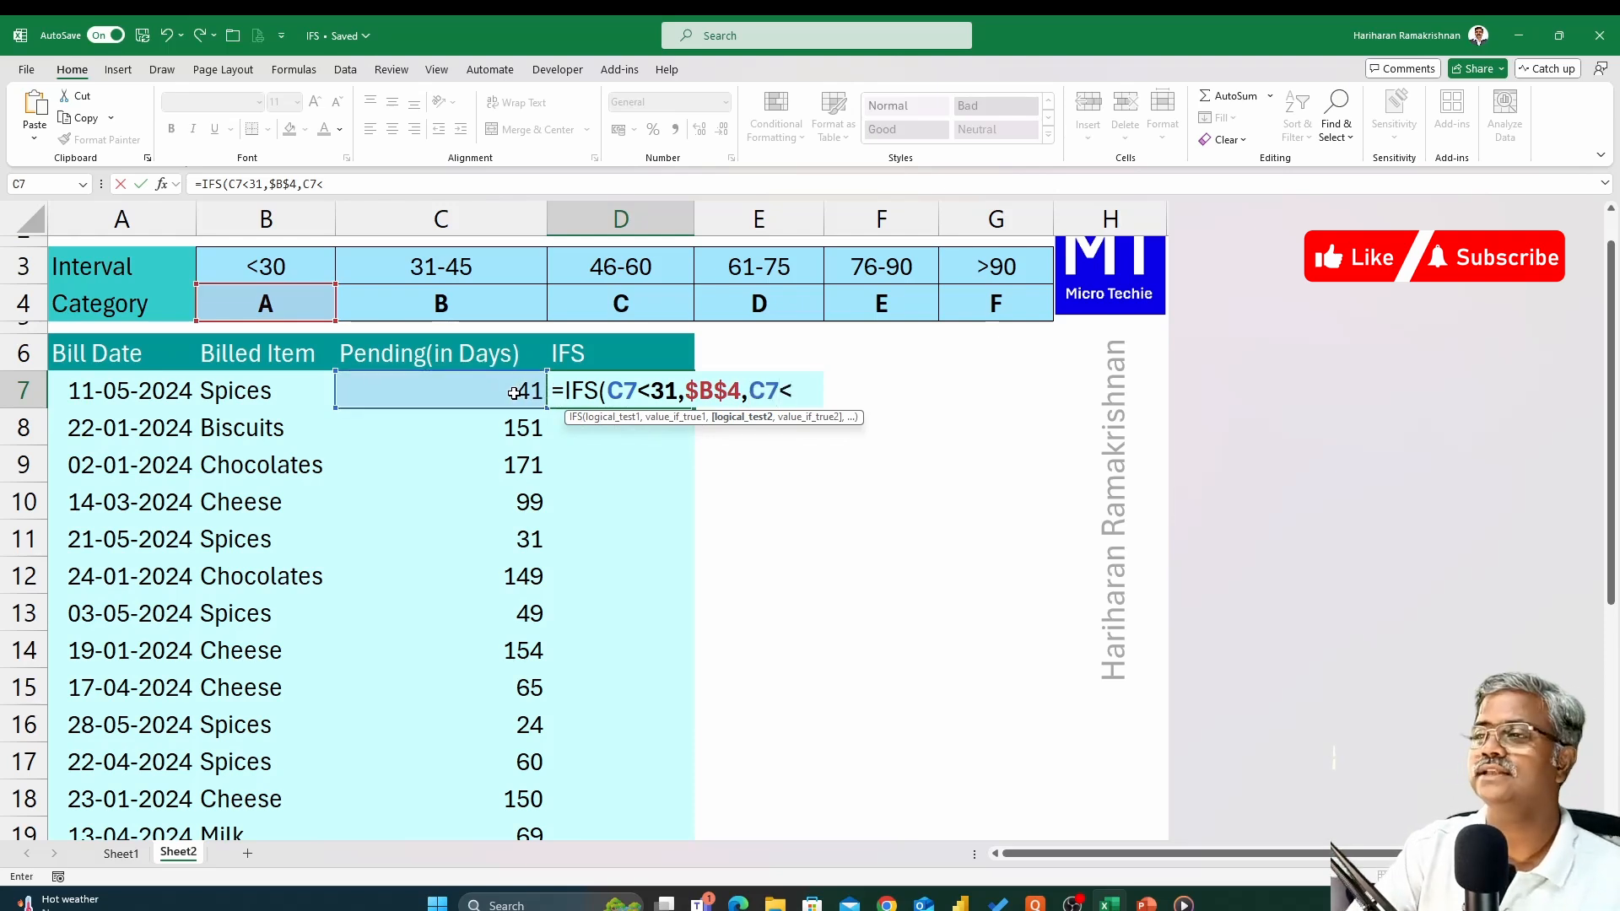
type("46,")
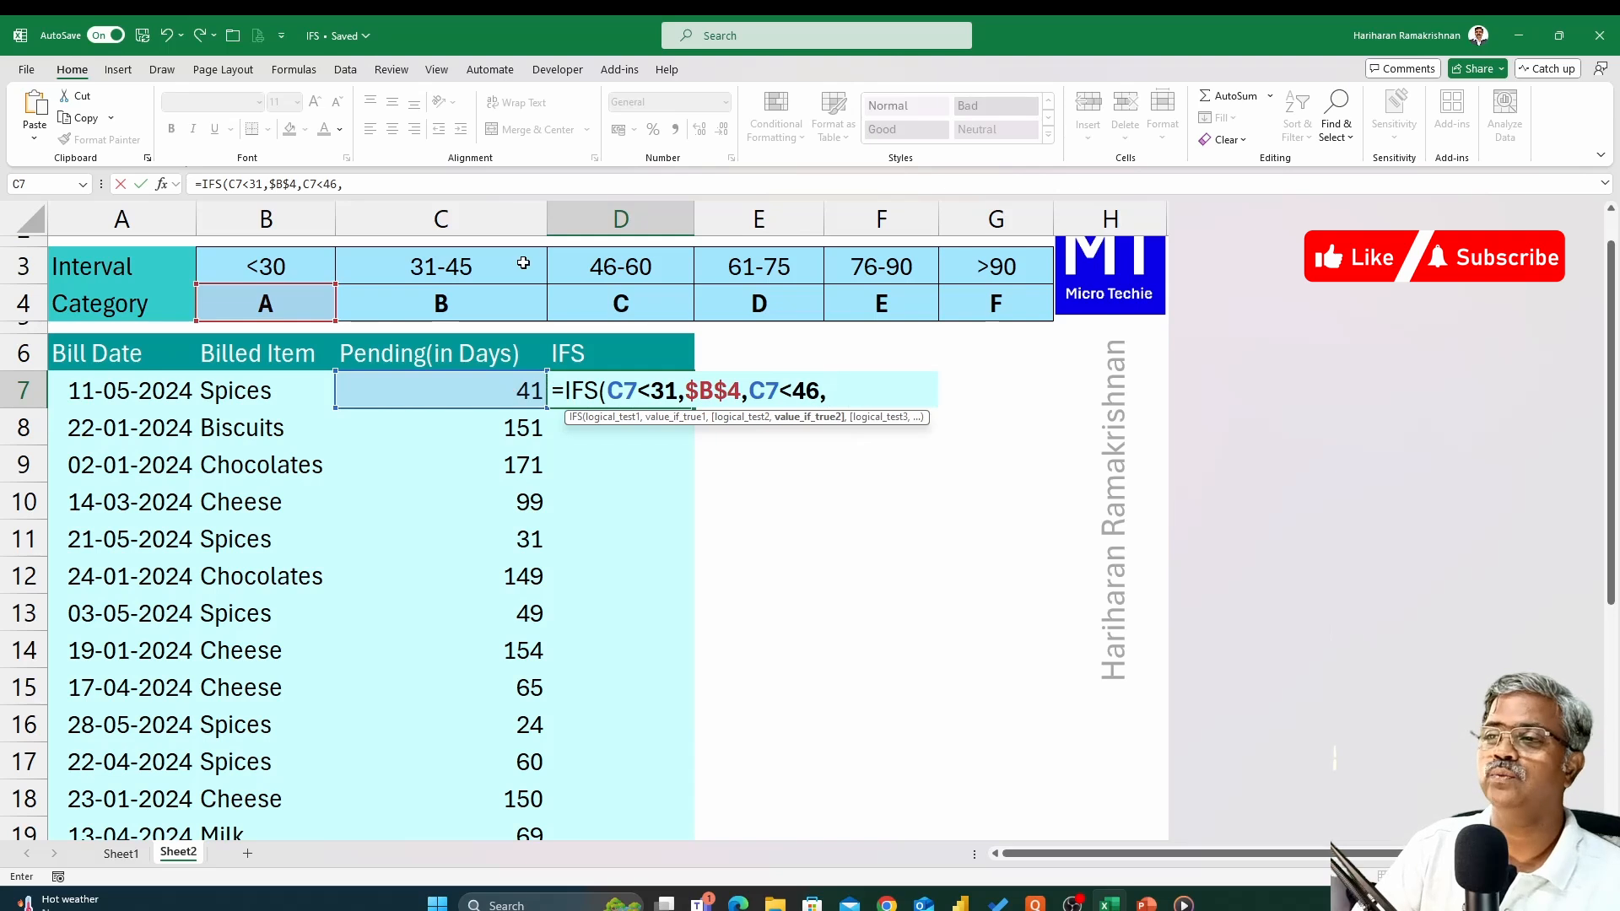
left_click(479, 309)
key("F4")
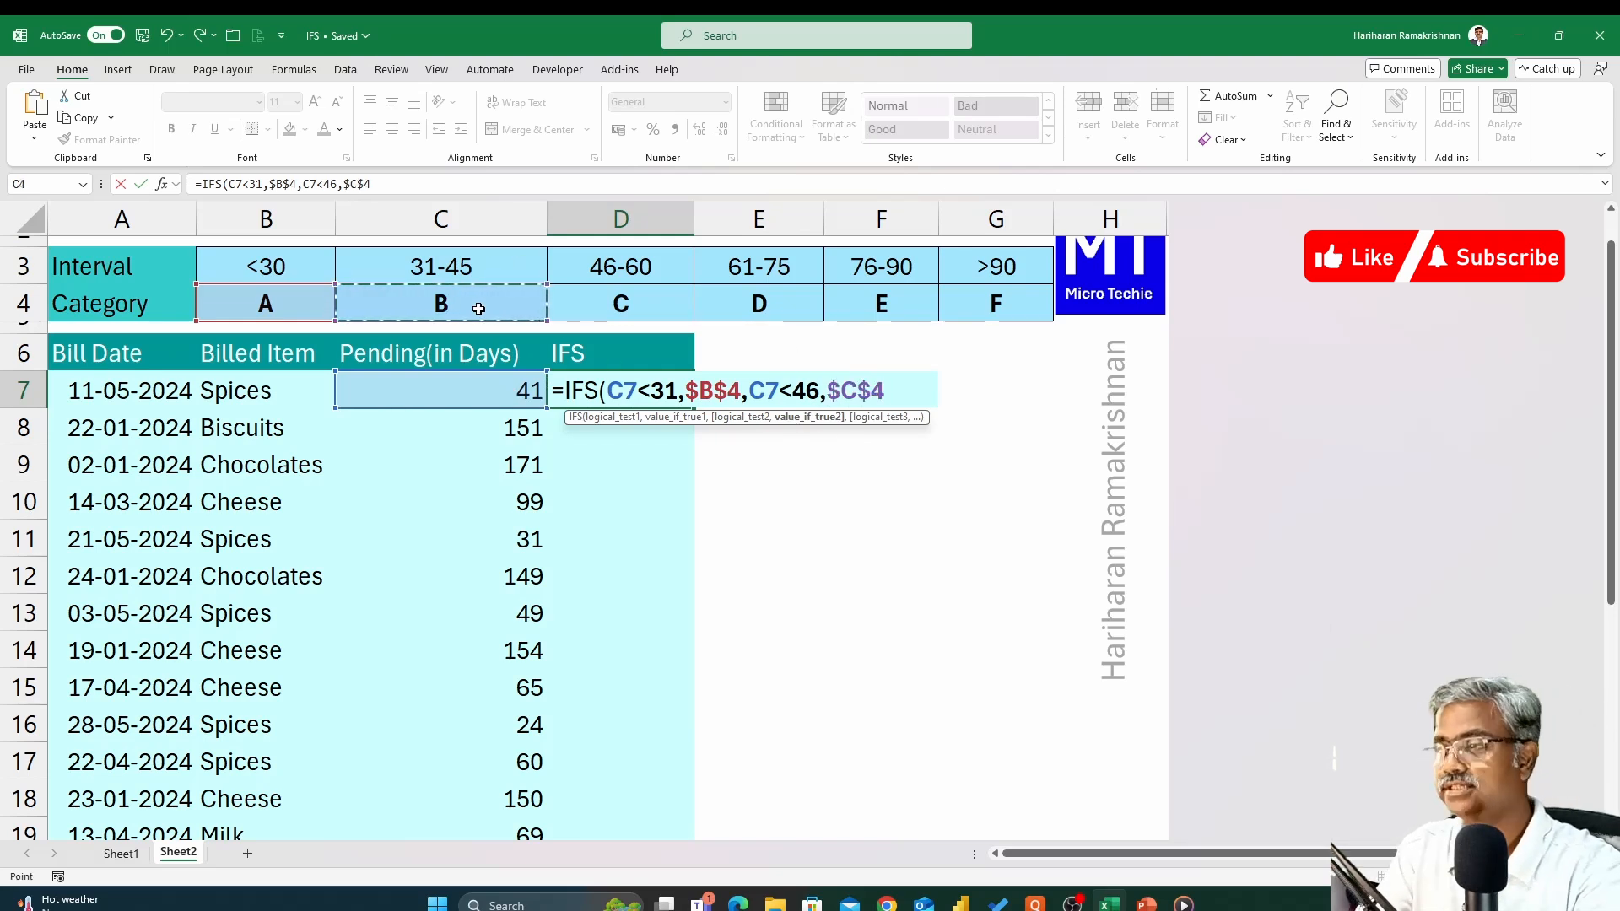
type(",")
Add a third condition to the D7 IFS formula, testing C7<61 and returning $D$4.
left_click(399, 394)
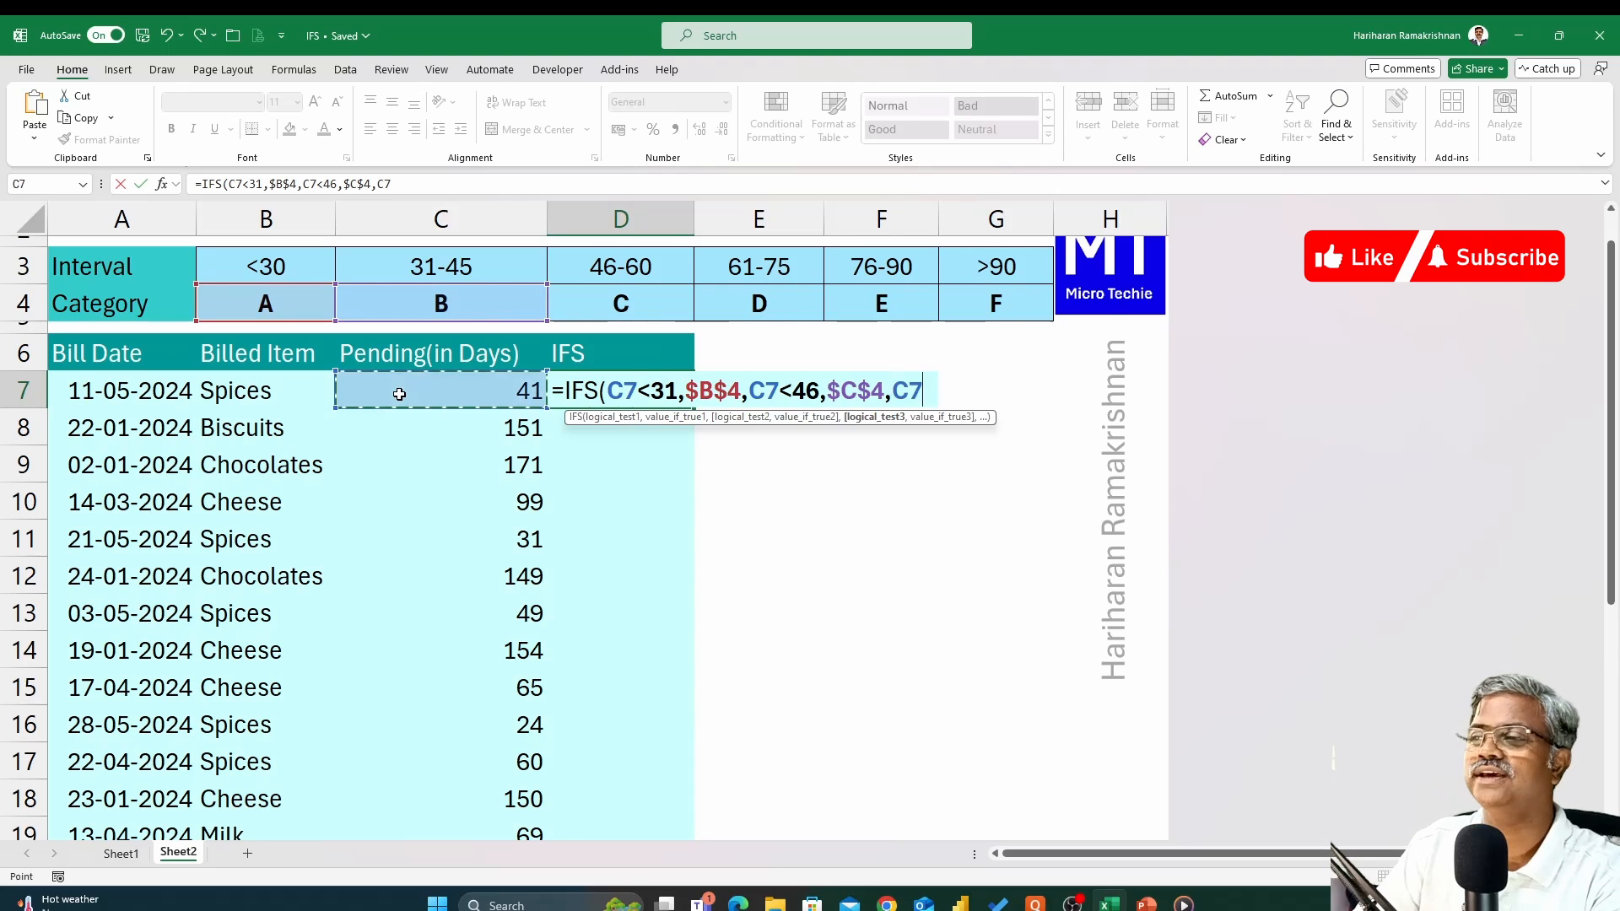
type("<")
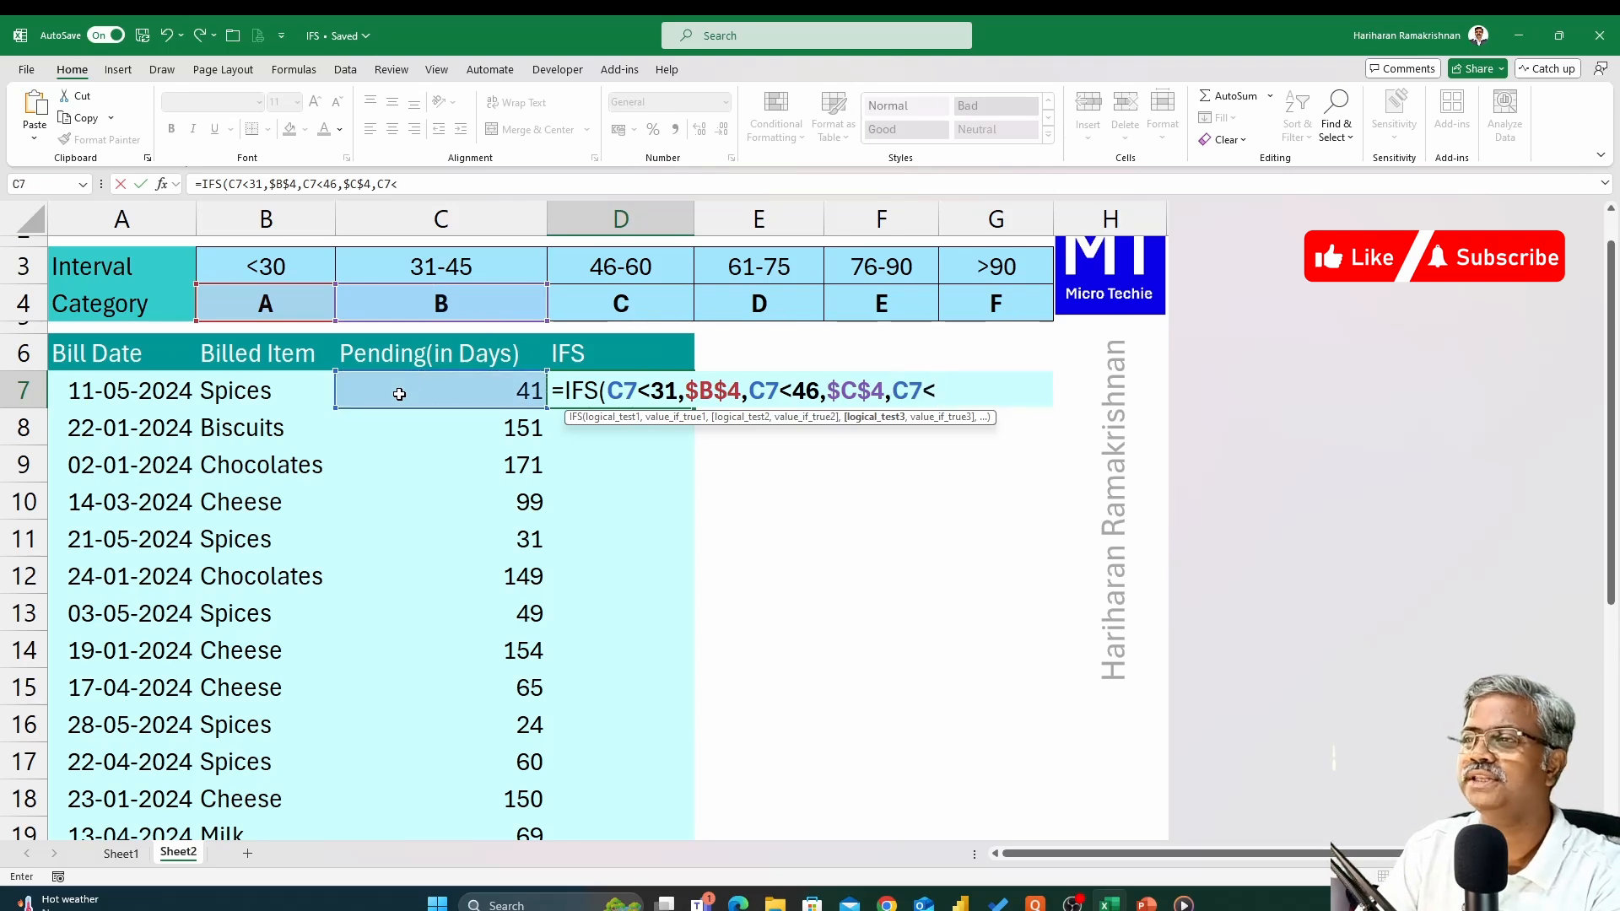
type("61,")
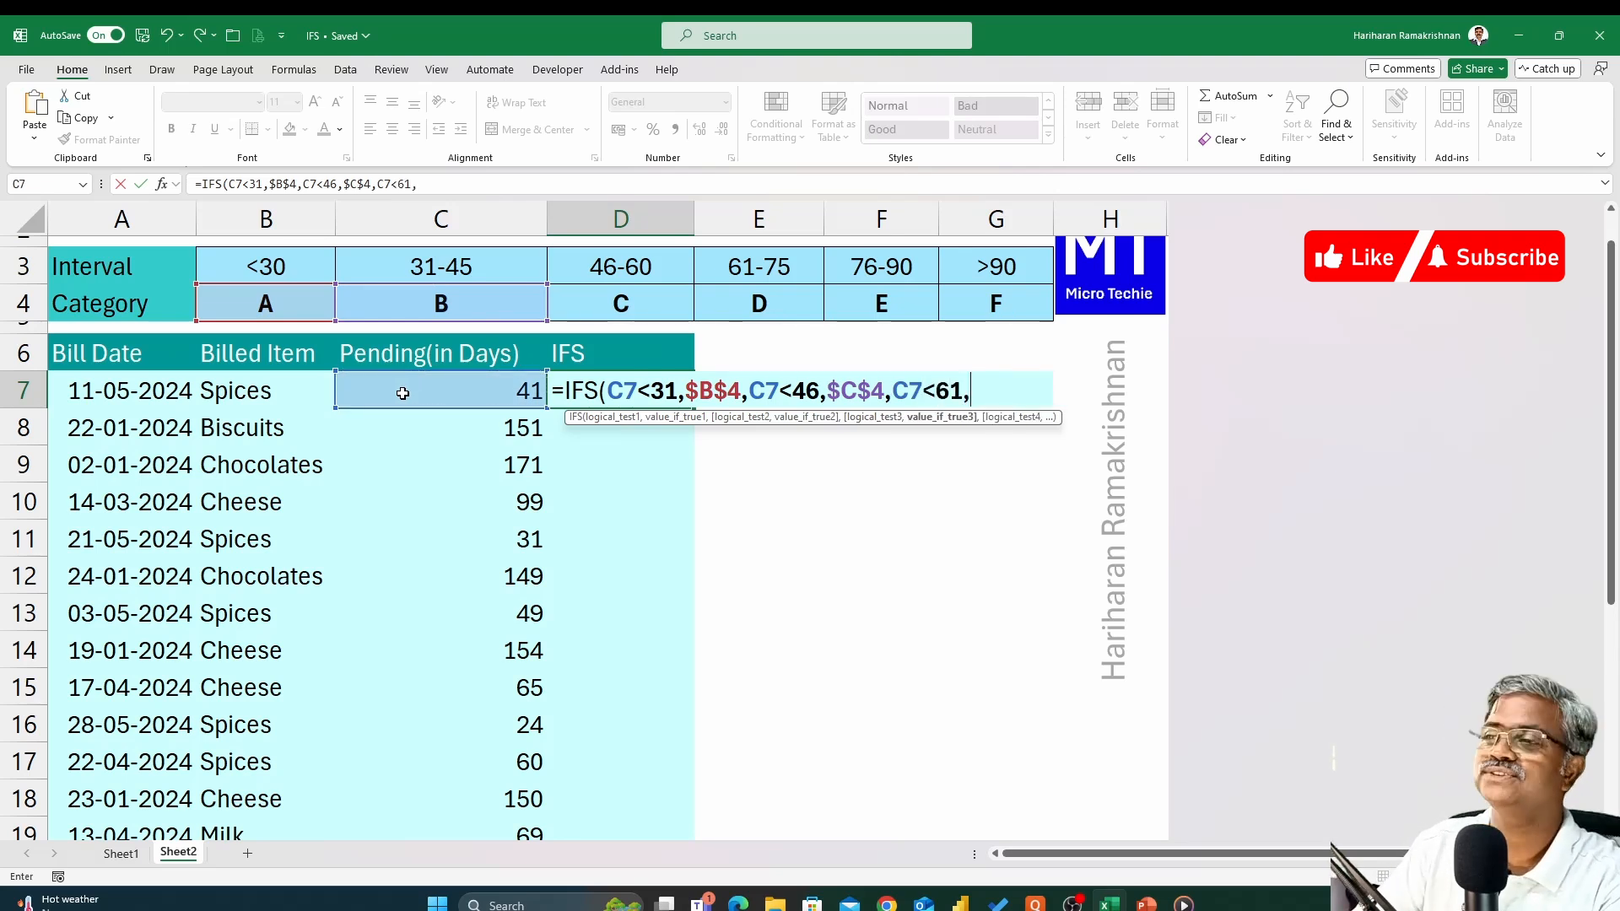
left_click(615, 300)
key("F4")
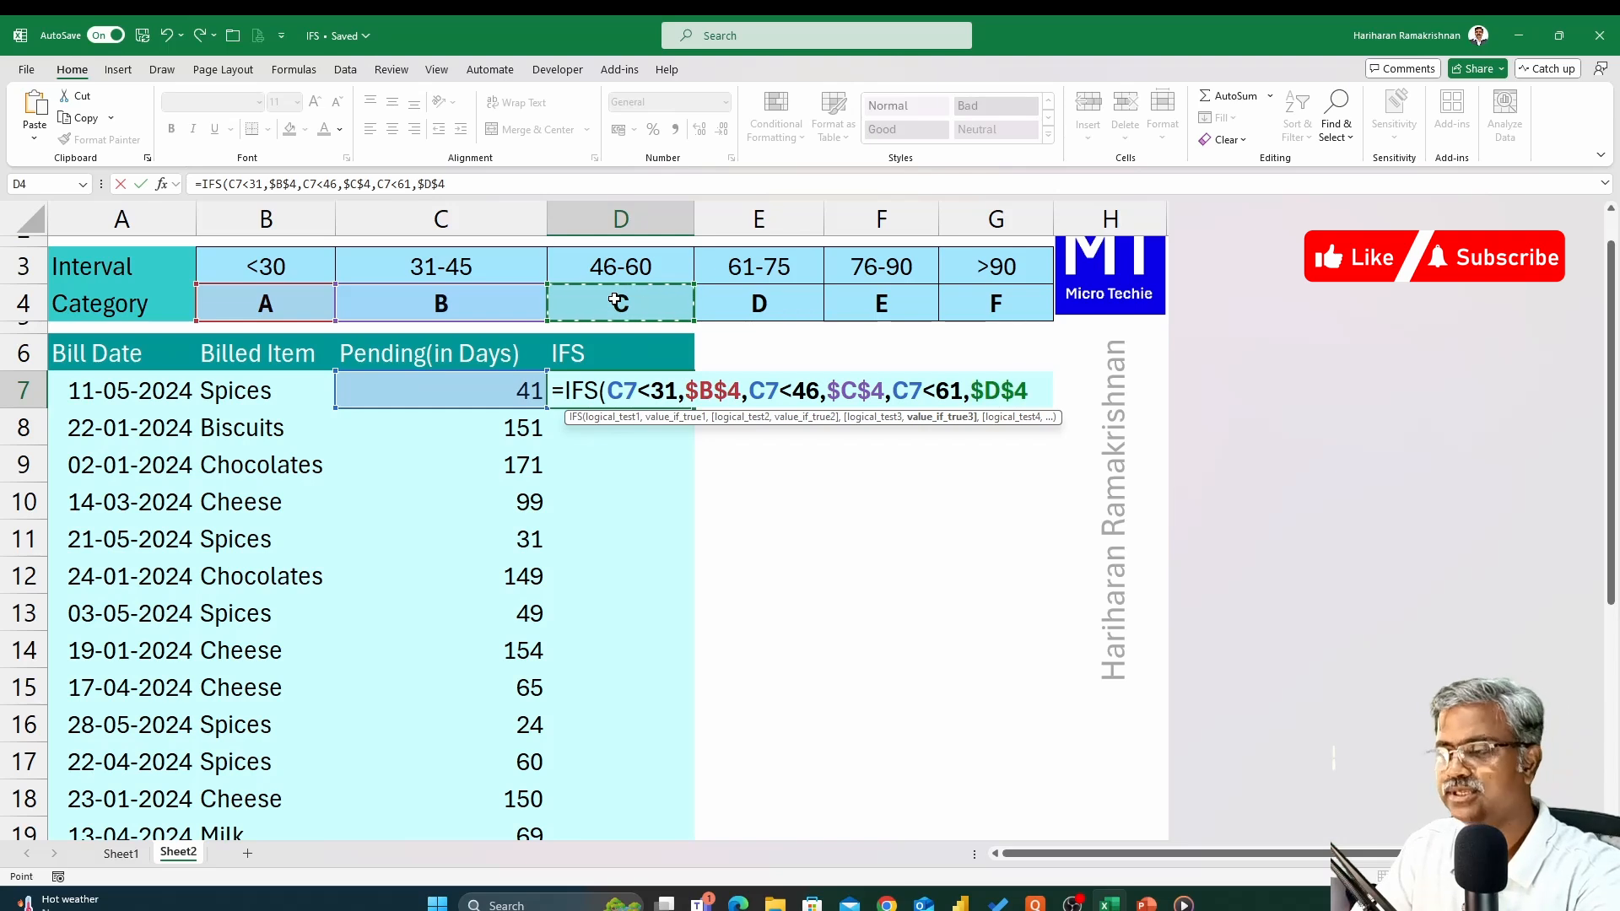
type(",")
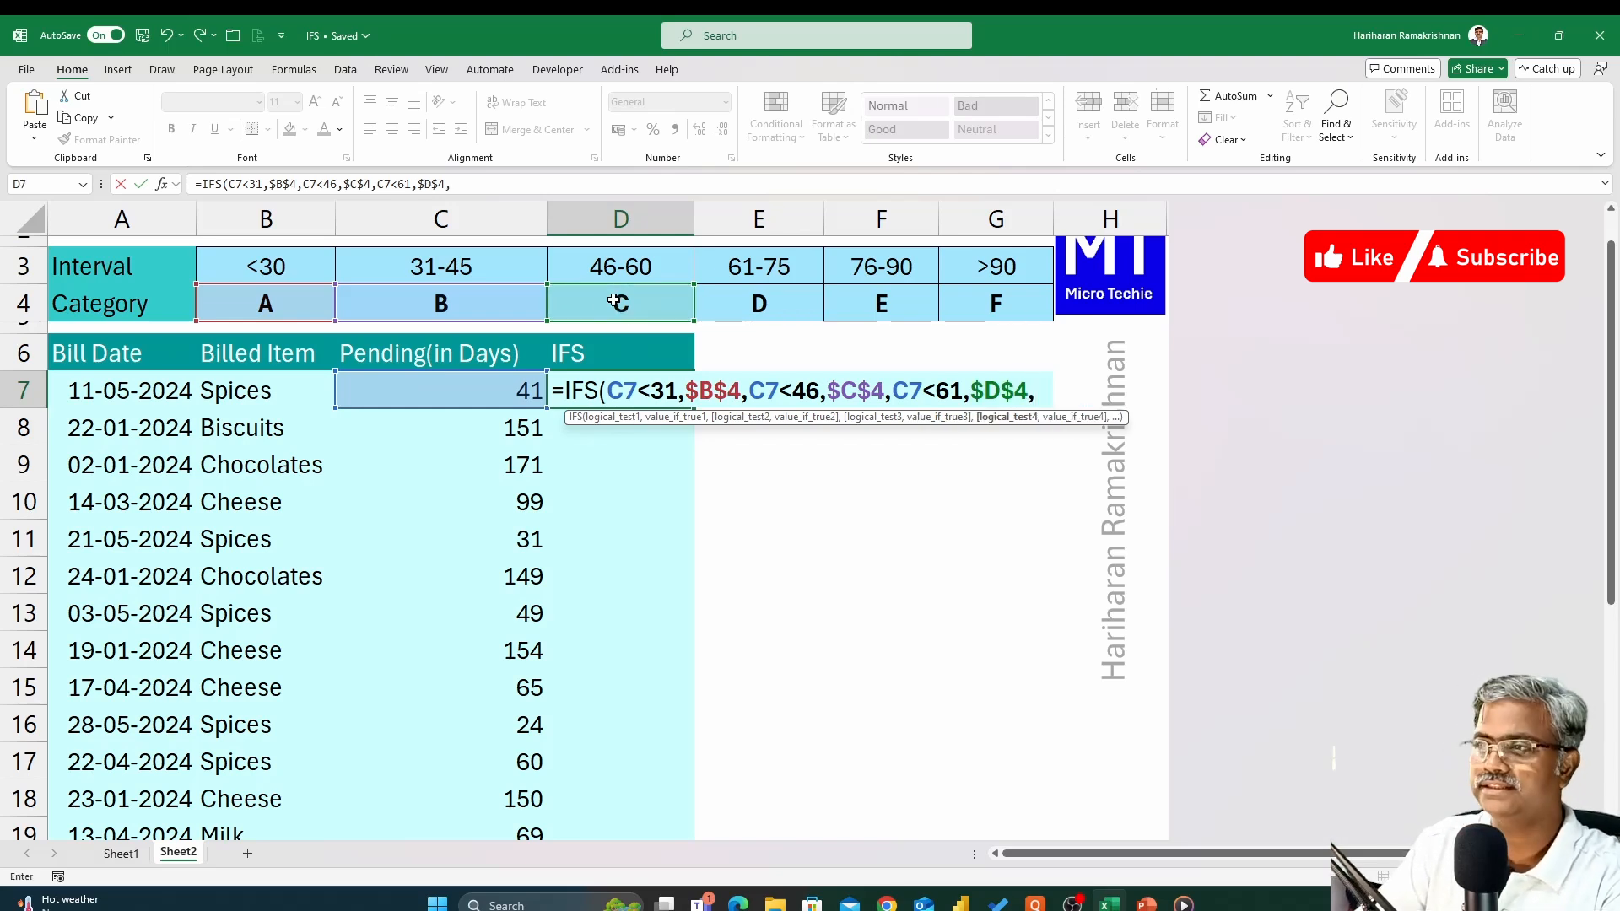
Add a fourth condition to the D7 IFS formula, testing C7<76 and returning $E$4.
left_click(526, 386)
type("<")
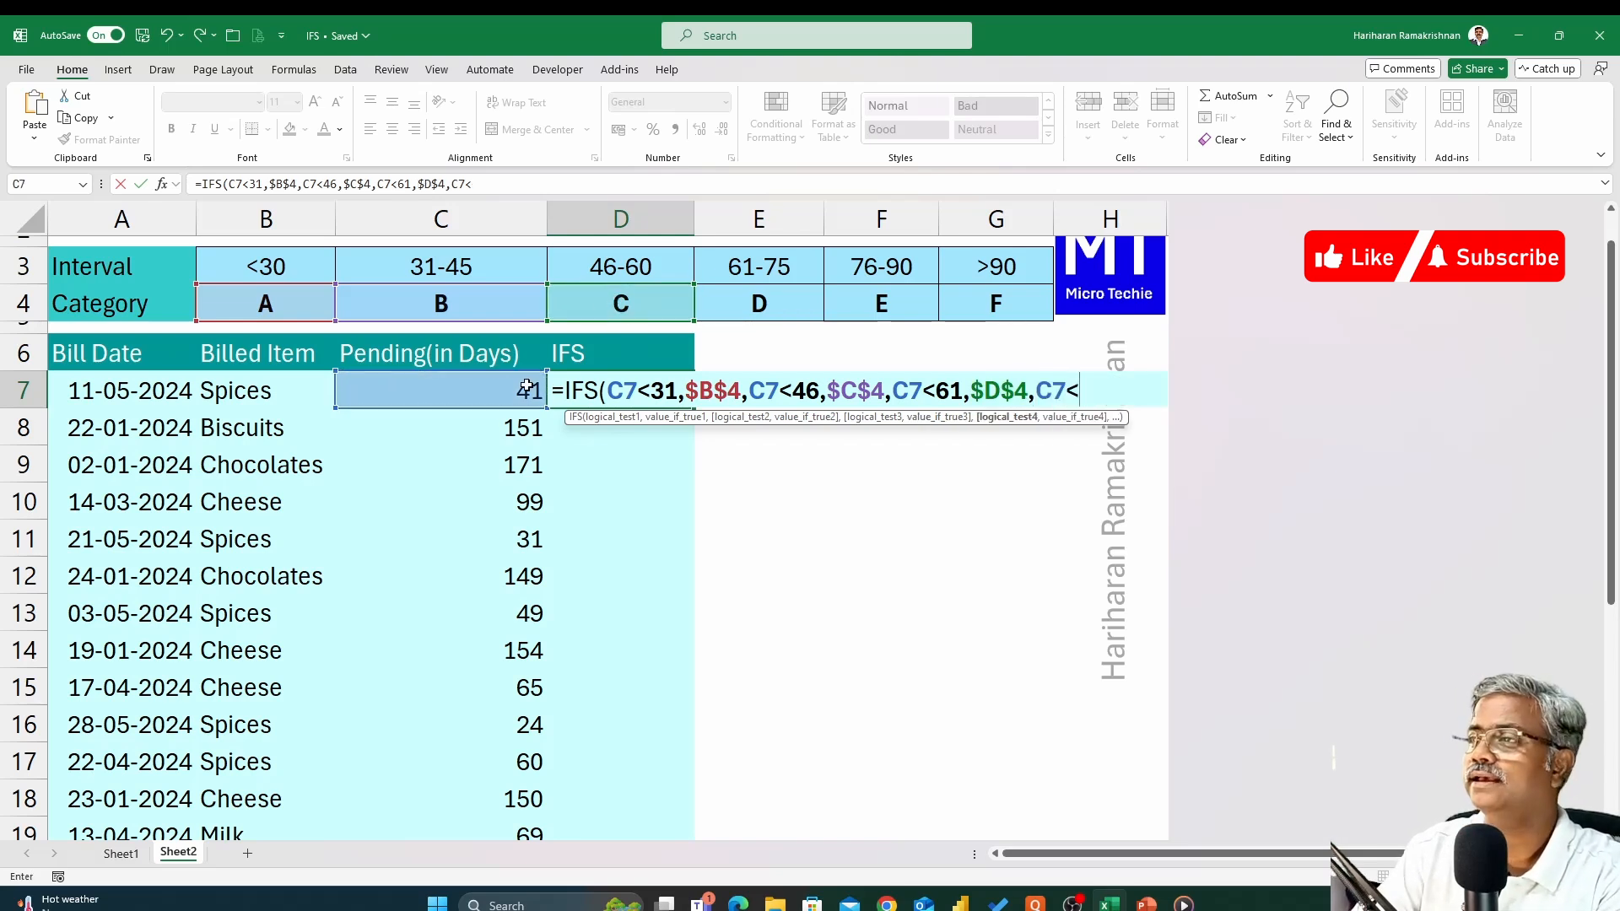
type("76,")
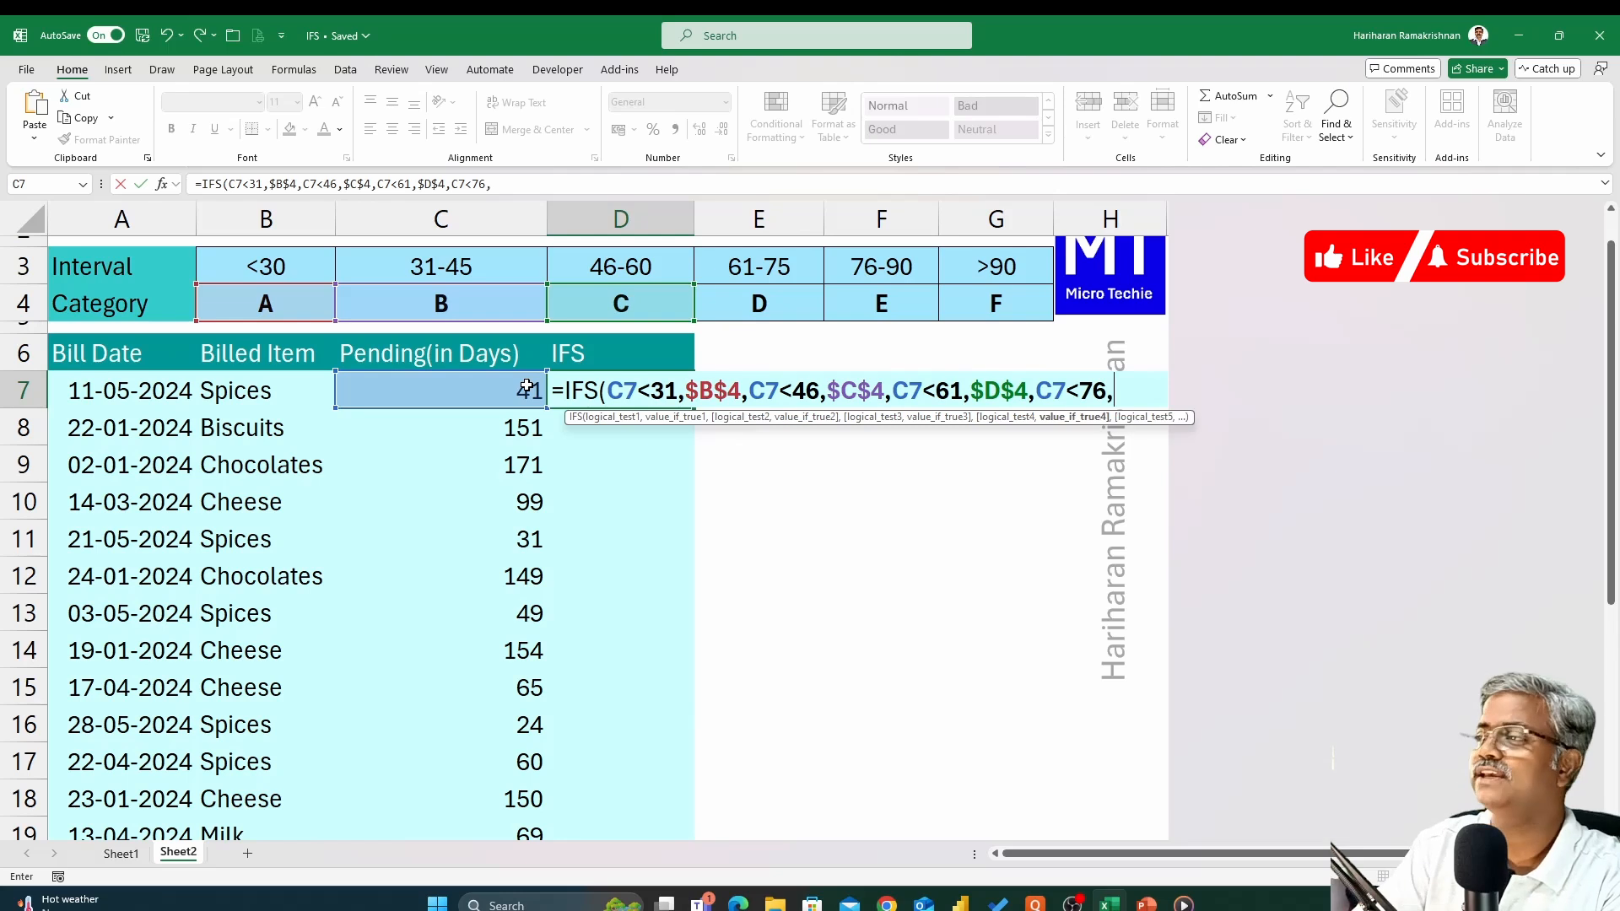
left_click(810, 307)
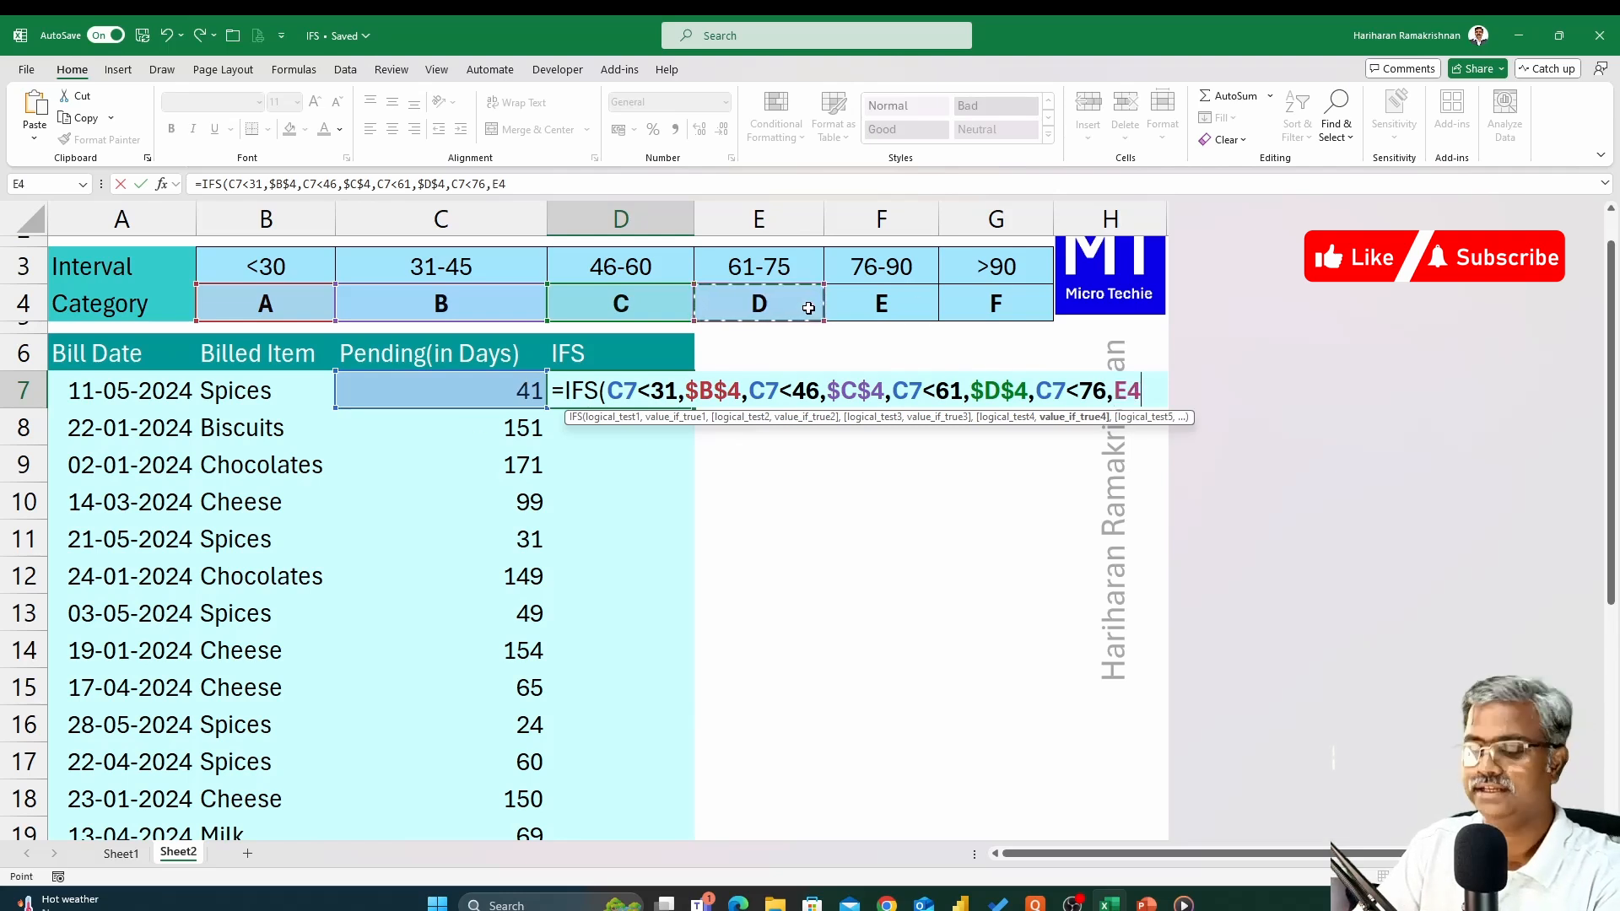
key("F4")
type(",")
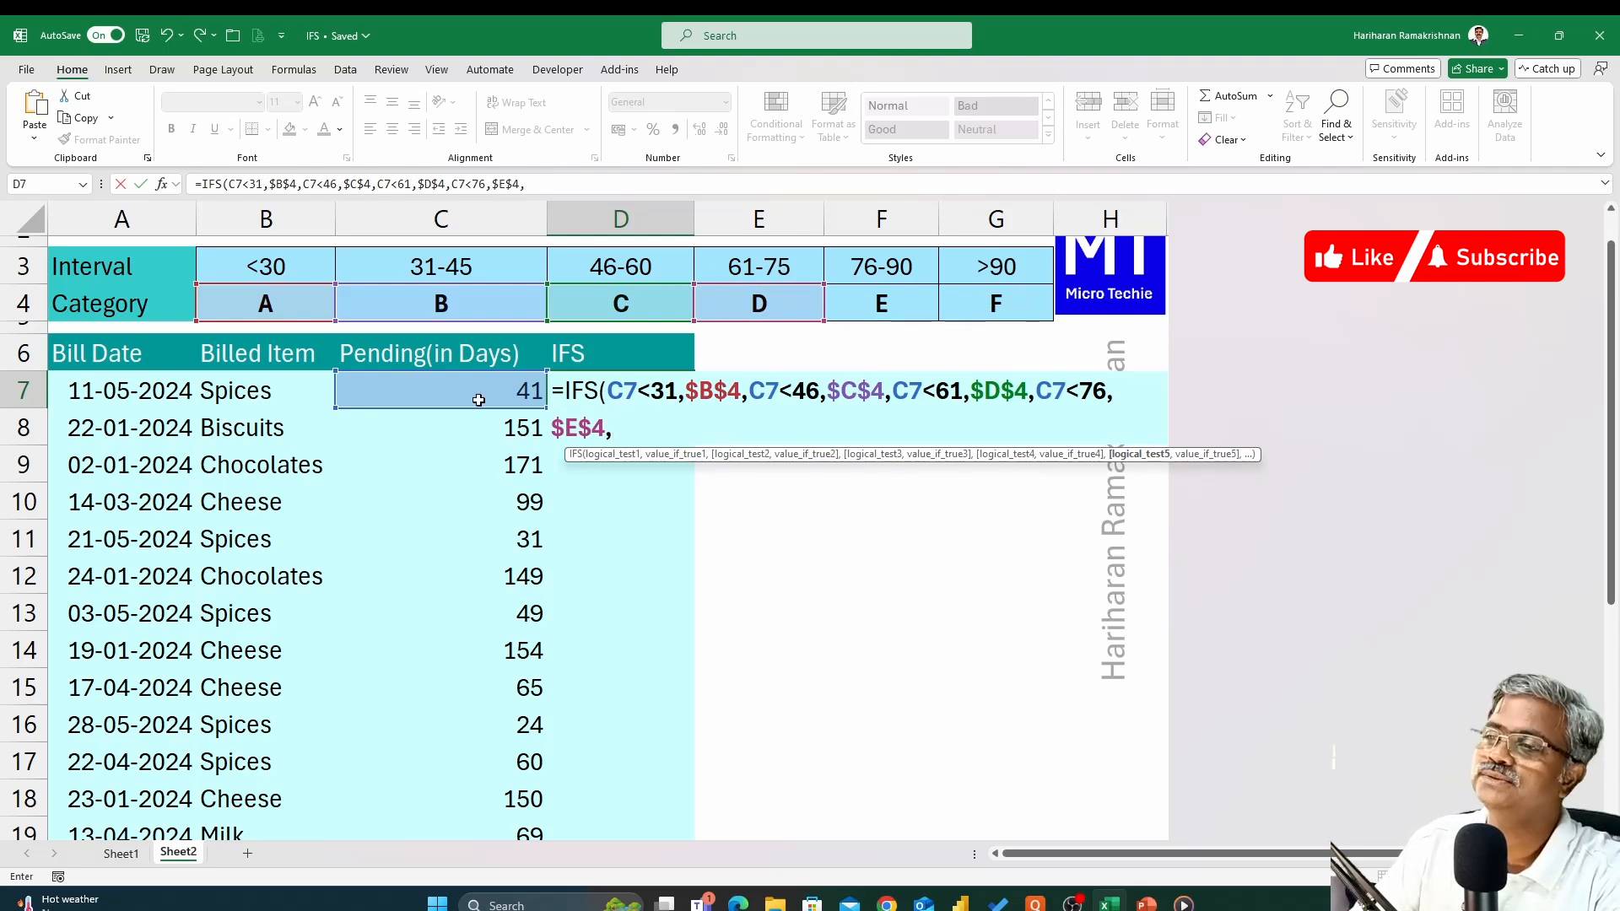
Add a fifth condition to the D7 IFS formula, testing C7<91 and returning $F$4.
left_click(500, 381)
type("<")
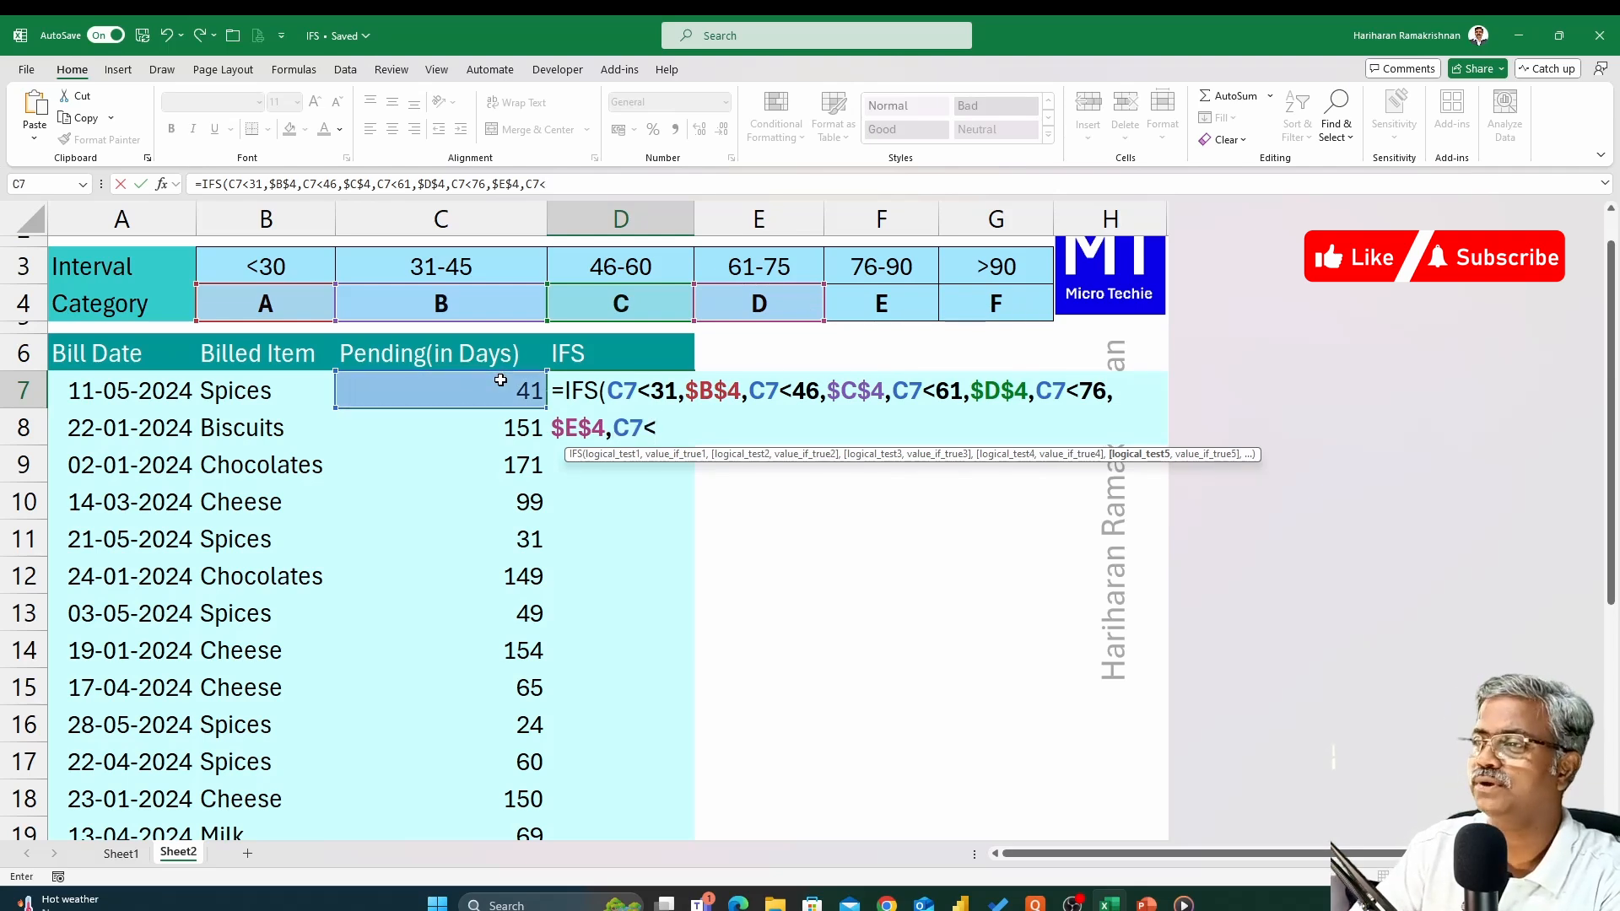
type("91,")
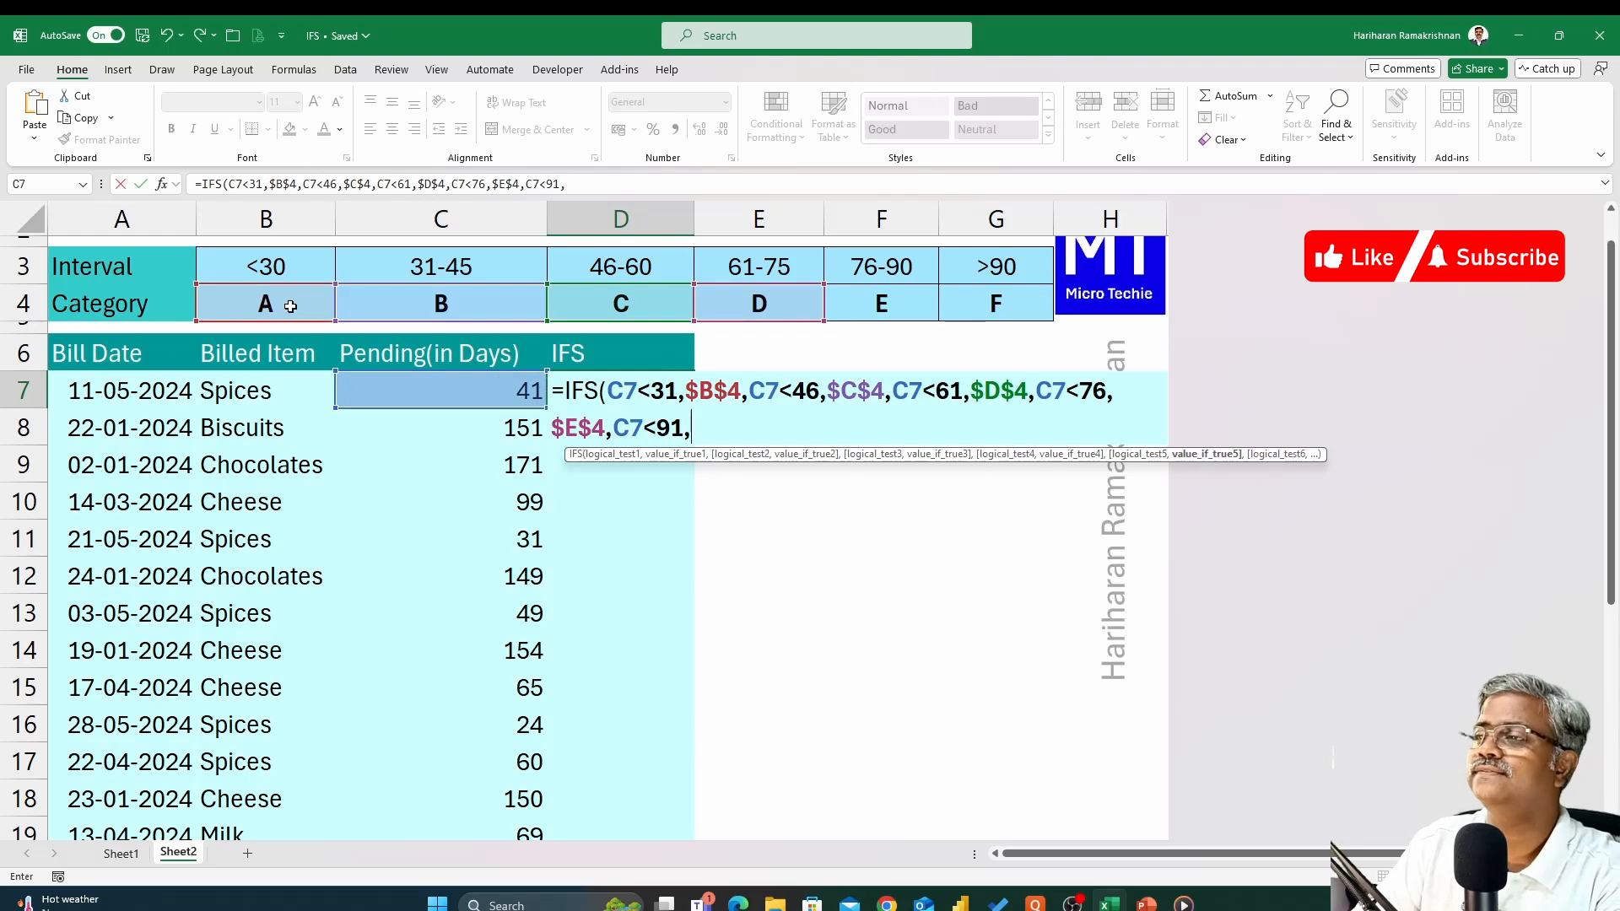
left_click(906, 309)
key("F4")
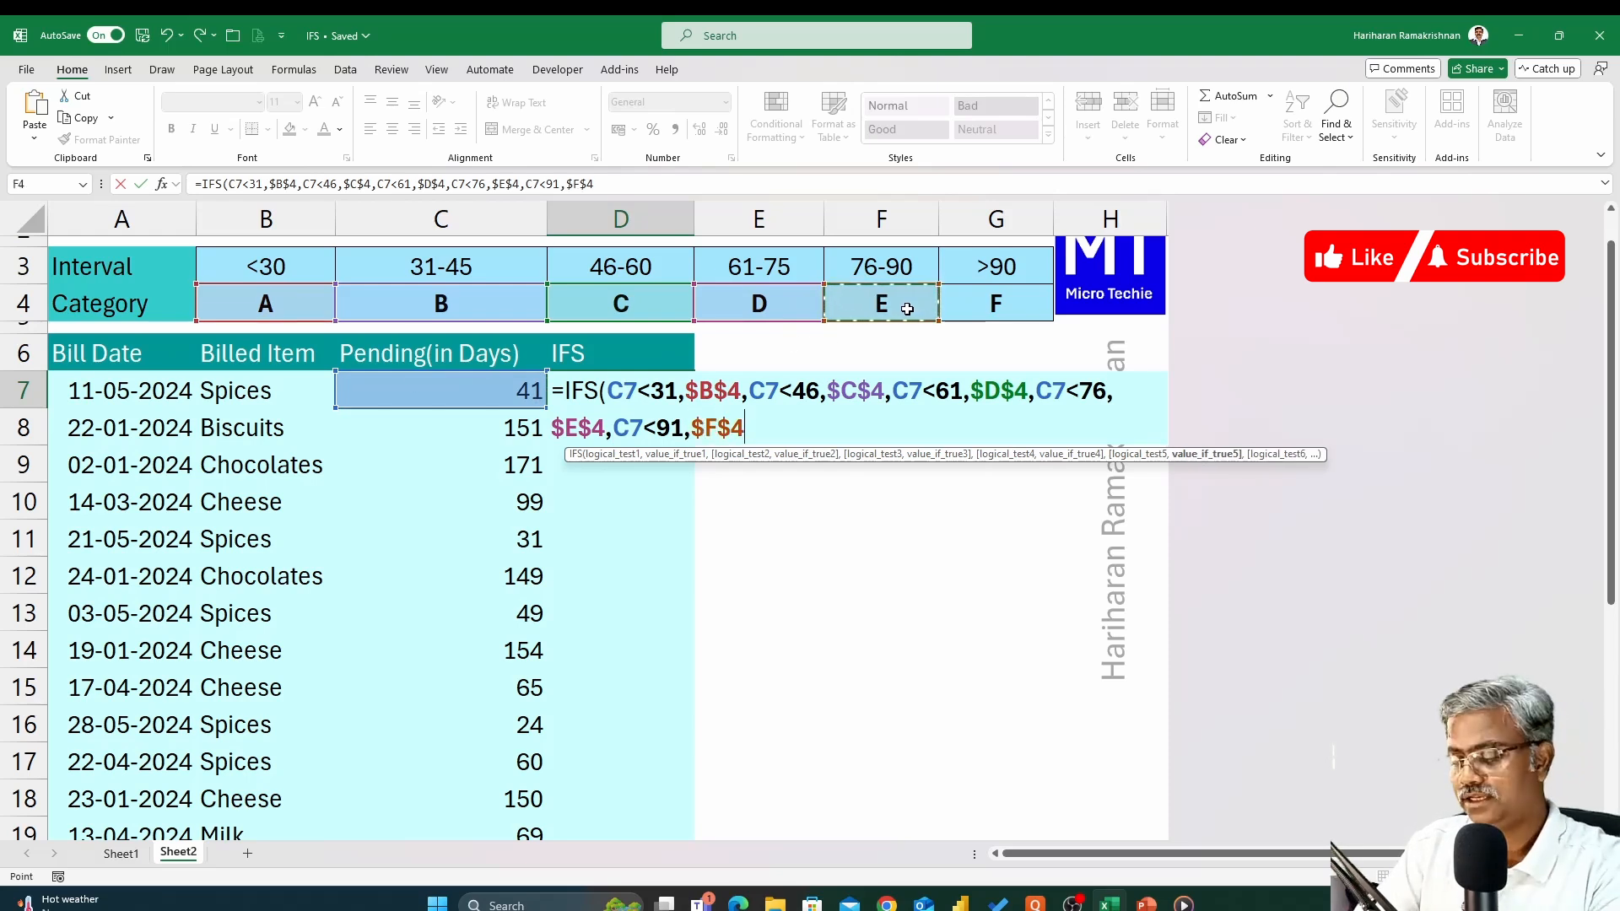
Complete the D7 IFS formula with a final TRUE condition returning $G$4, and fill it down the IFS column.
type(",")
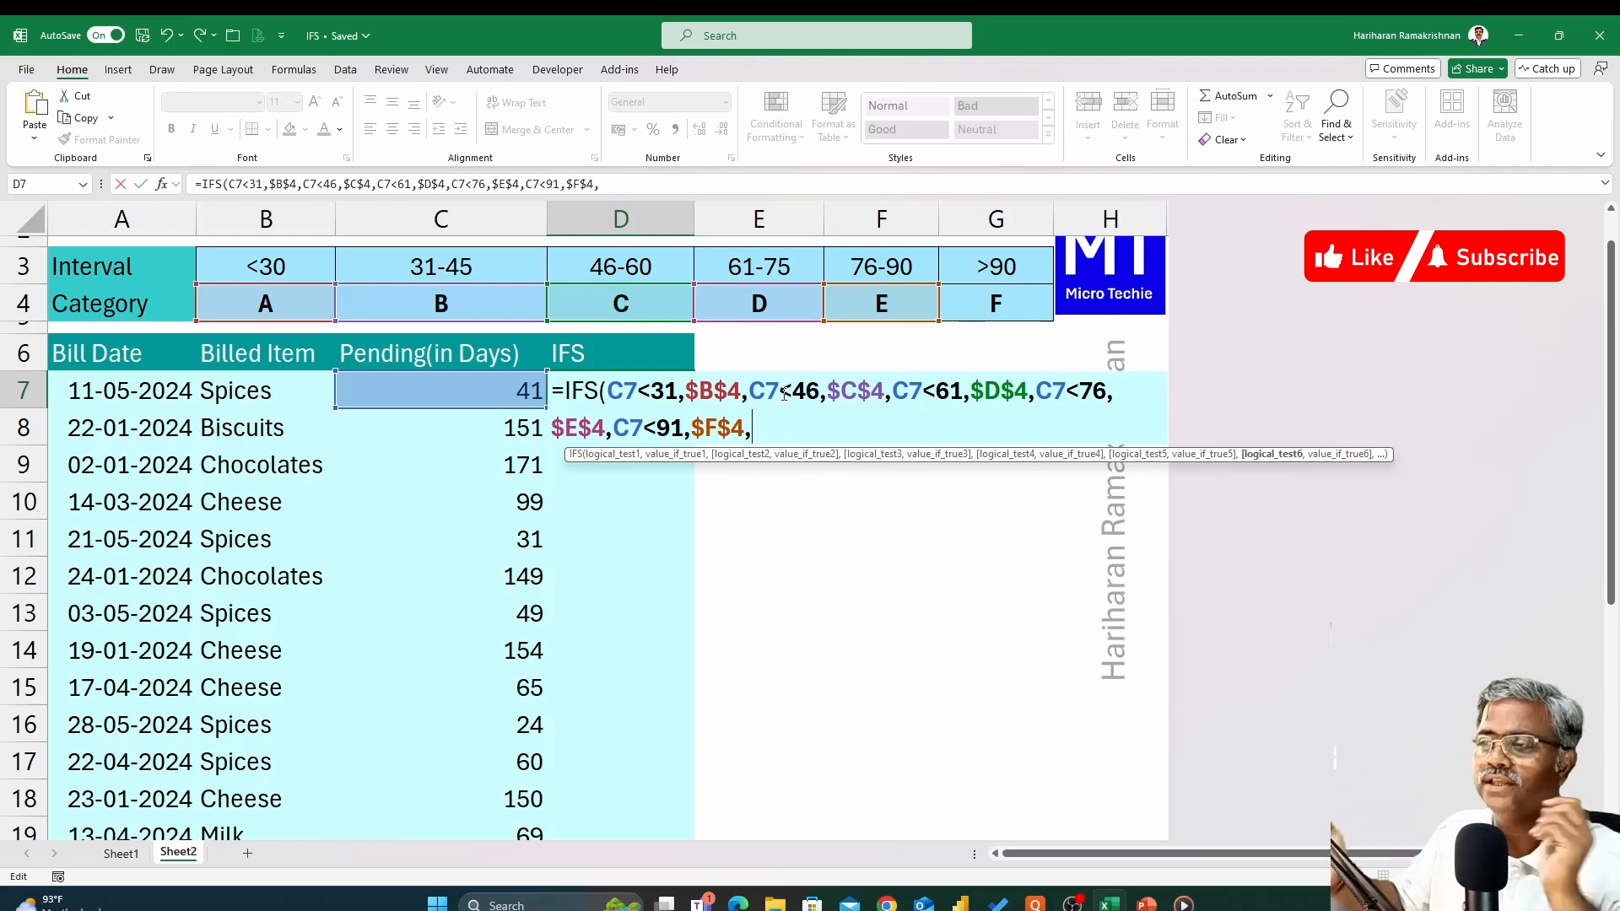
type("TRUE")
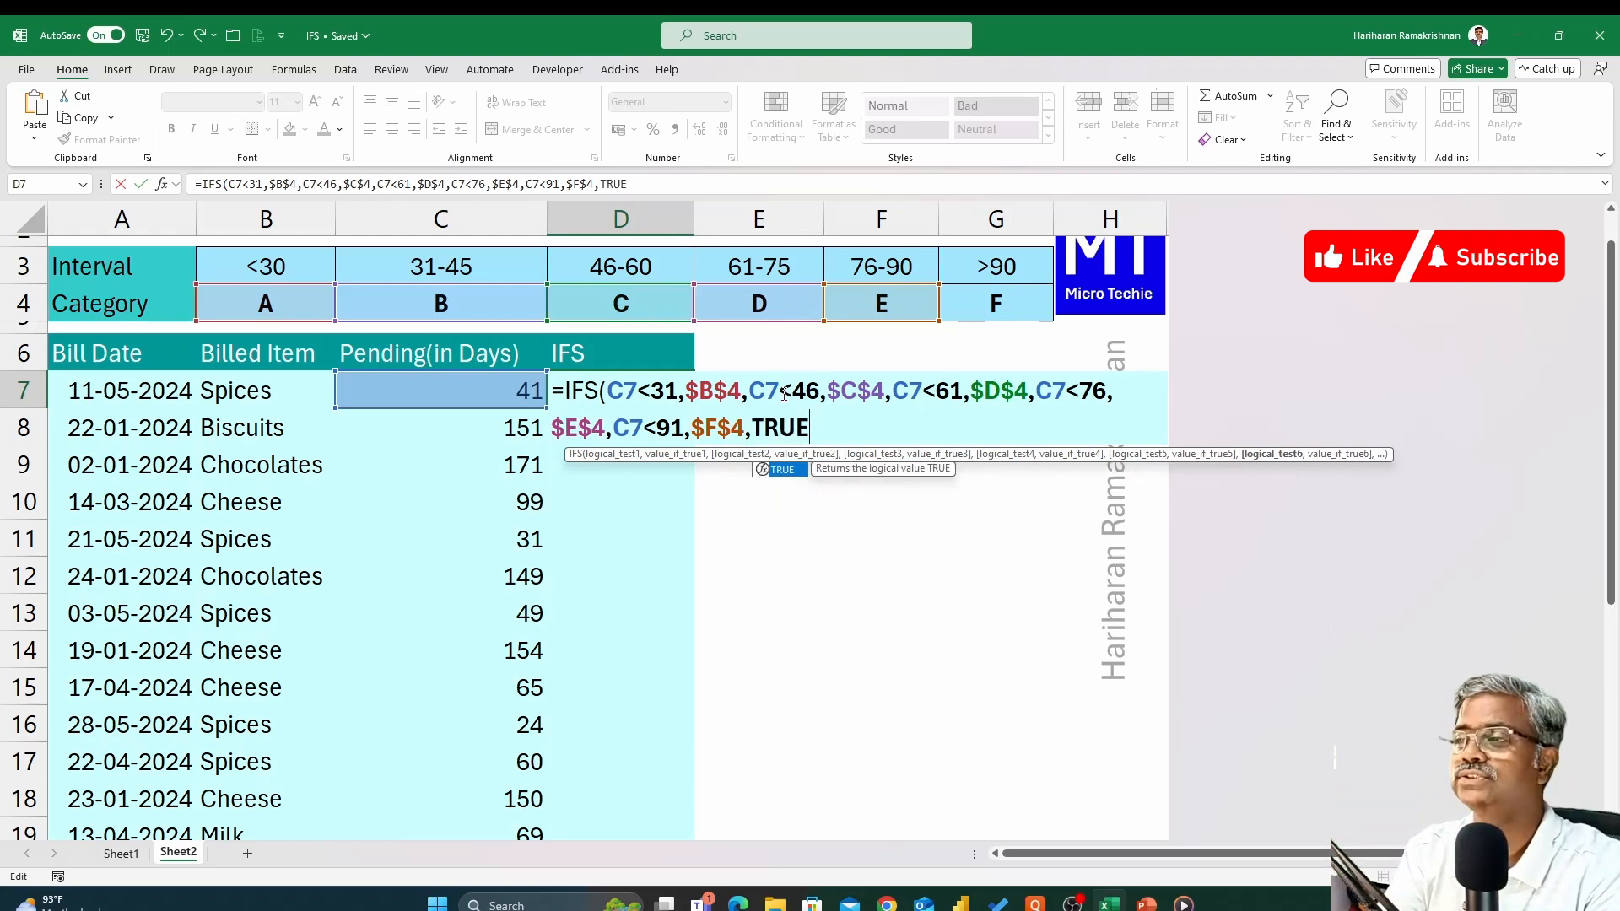
type(",")
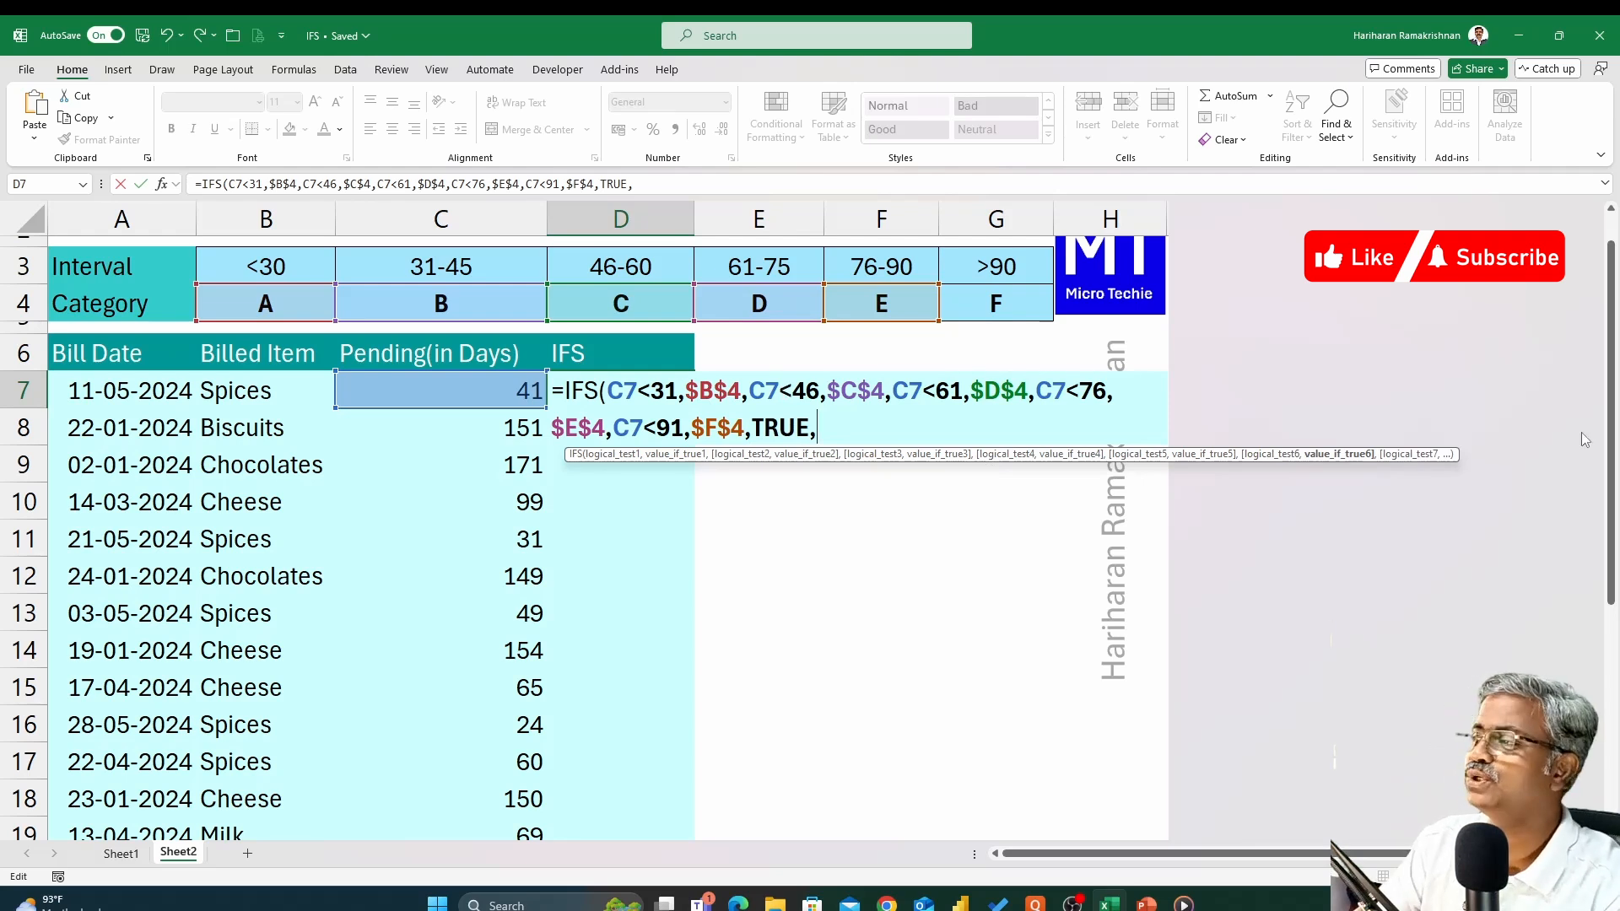
left_click(1001, 310)
key("F4")
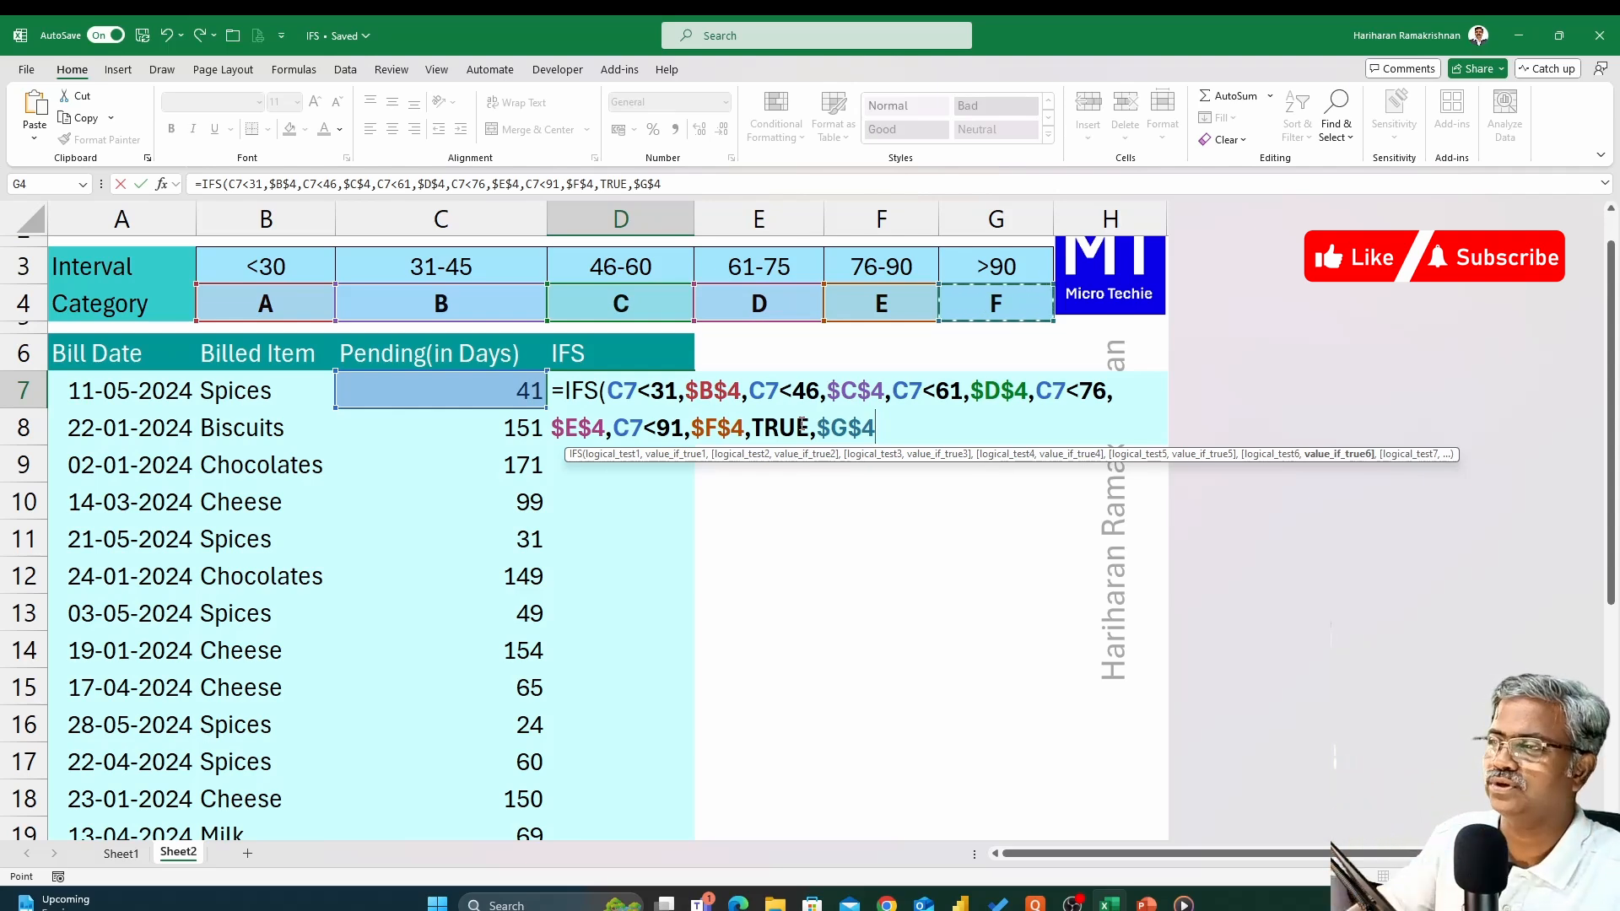
type(")")
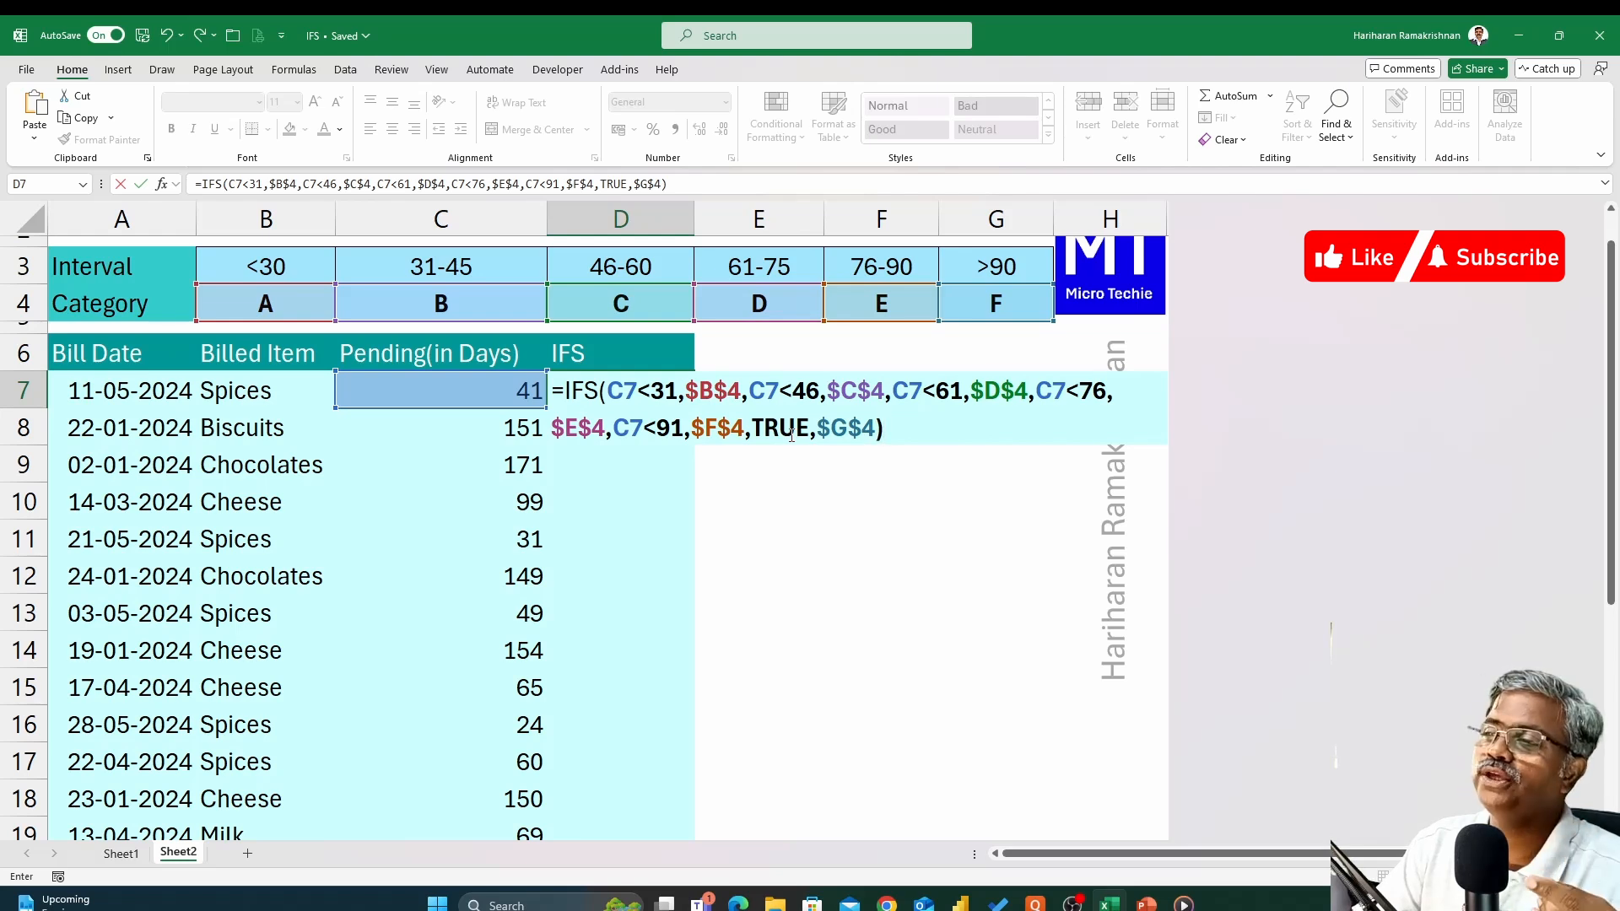
left_click_drag(751, 426, 811, 426)
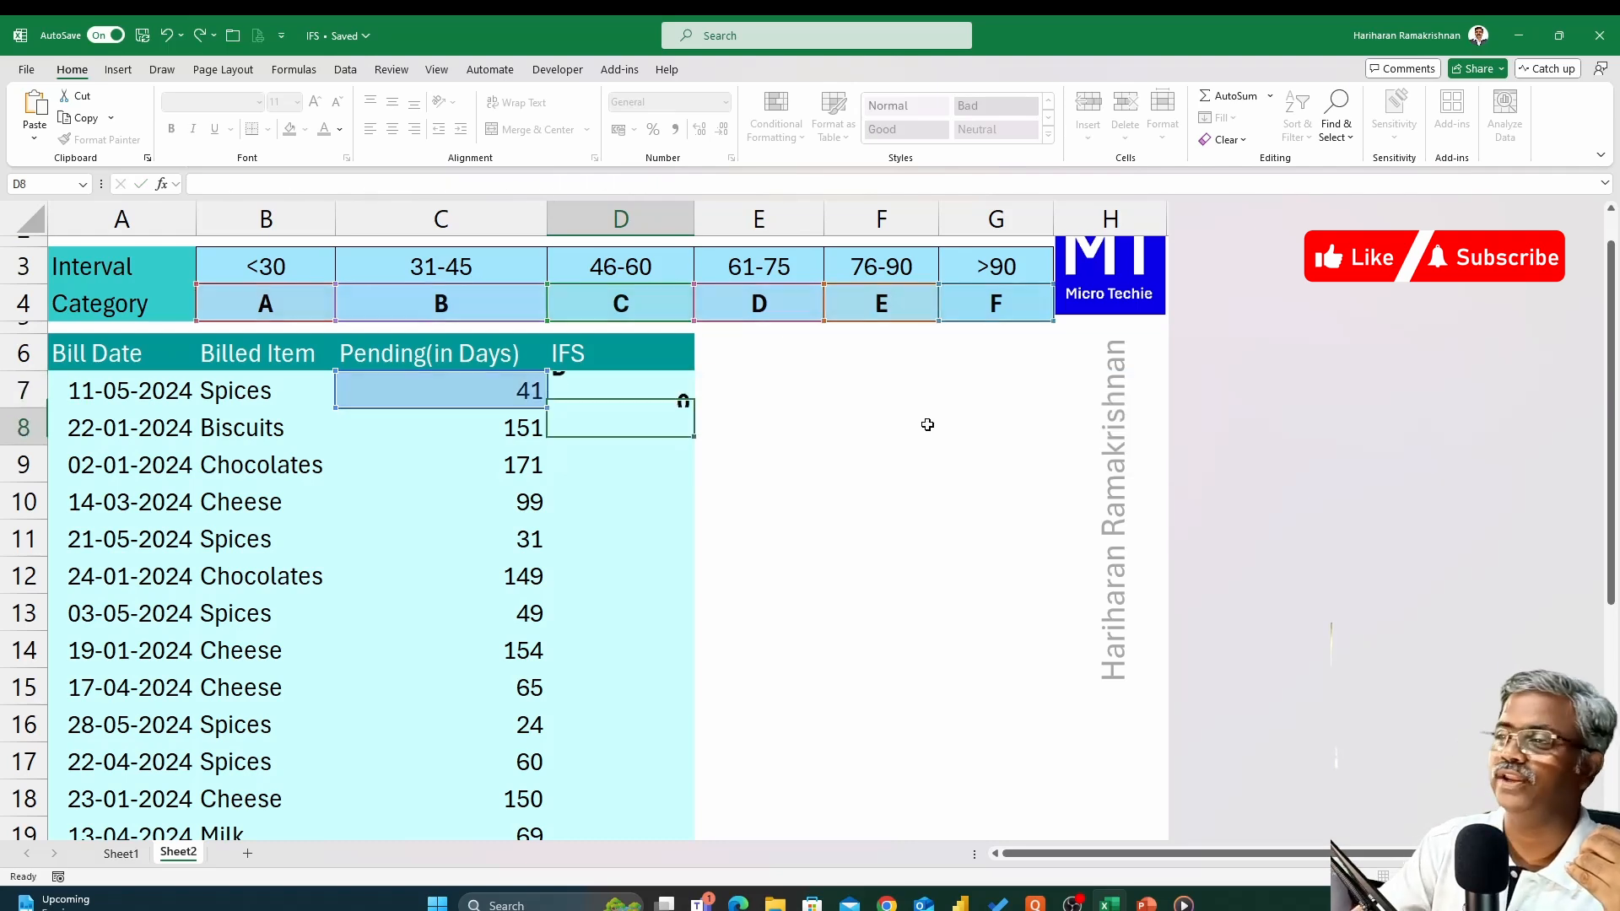
key("Return")
left_click(675, 403)
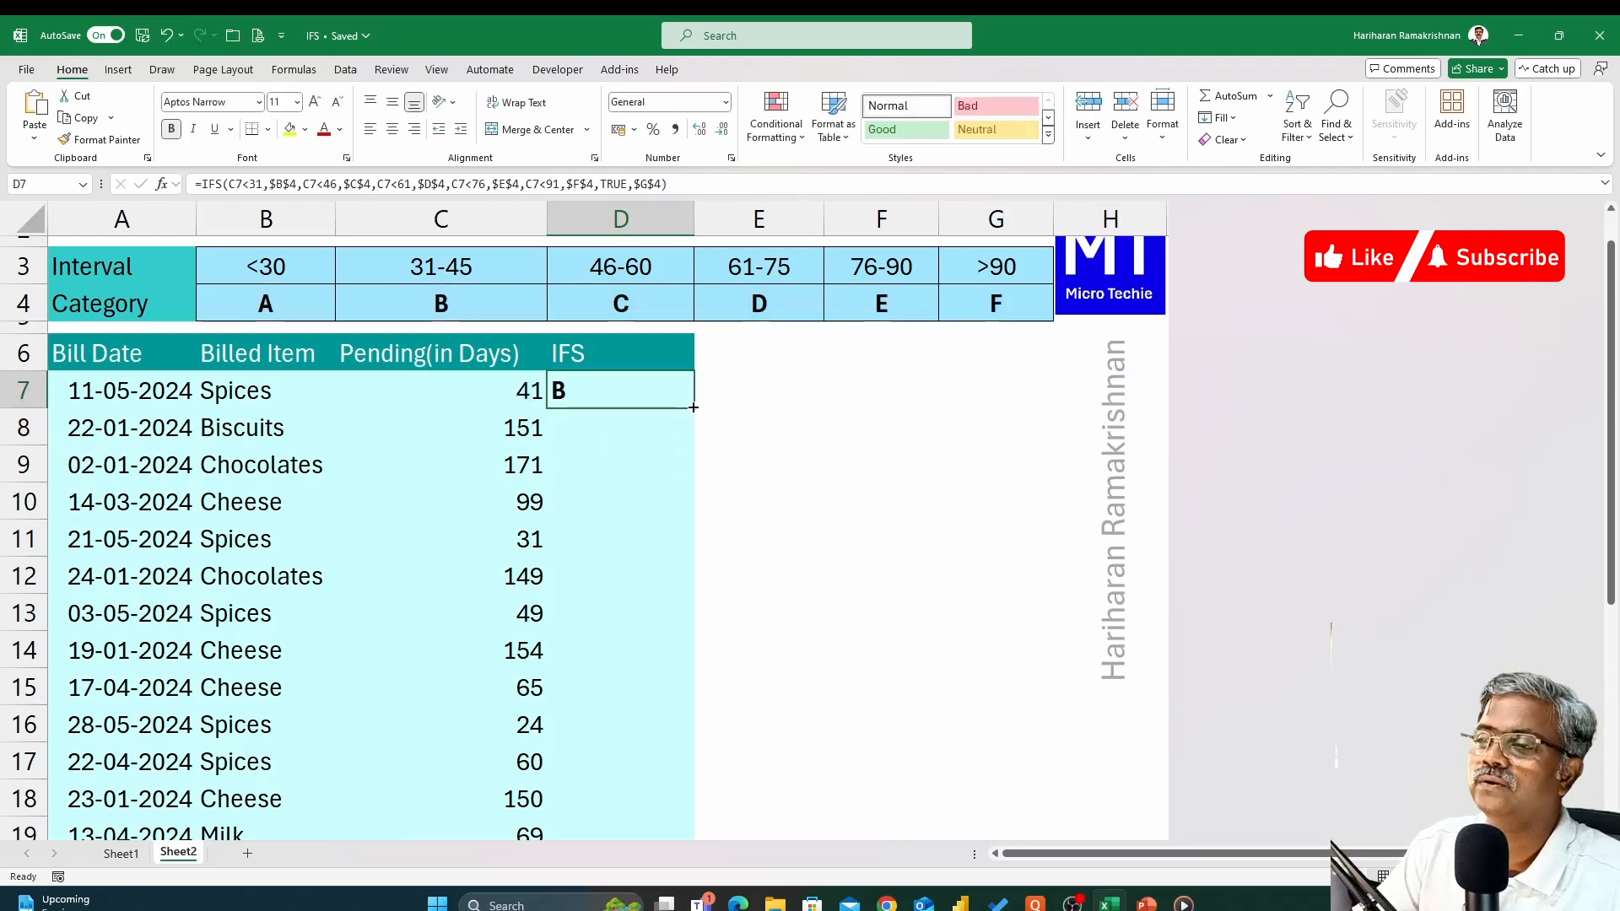
double_click(692, 408)
Copy the IFS formula text from D7 on Sheet2 into cell E7 on Sheet1.
left_click(656, 396)
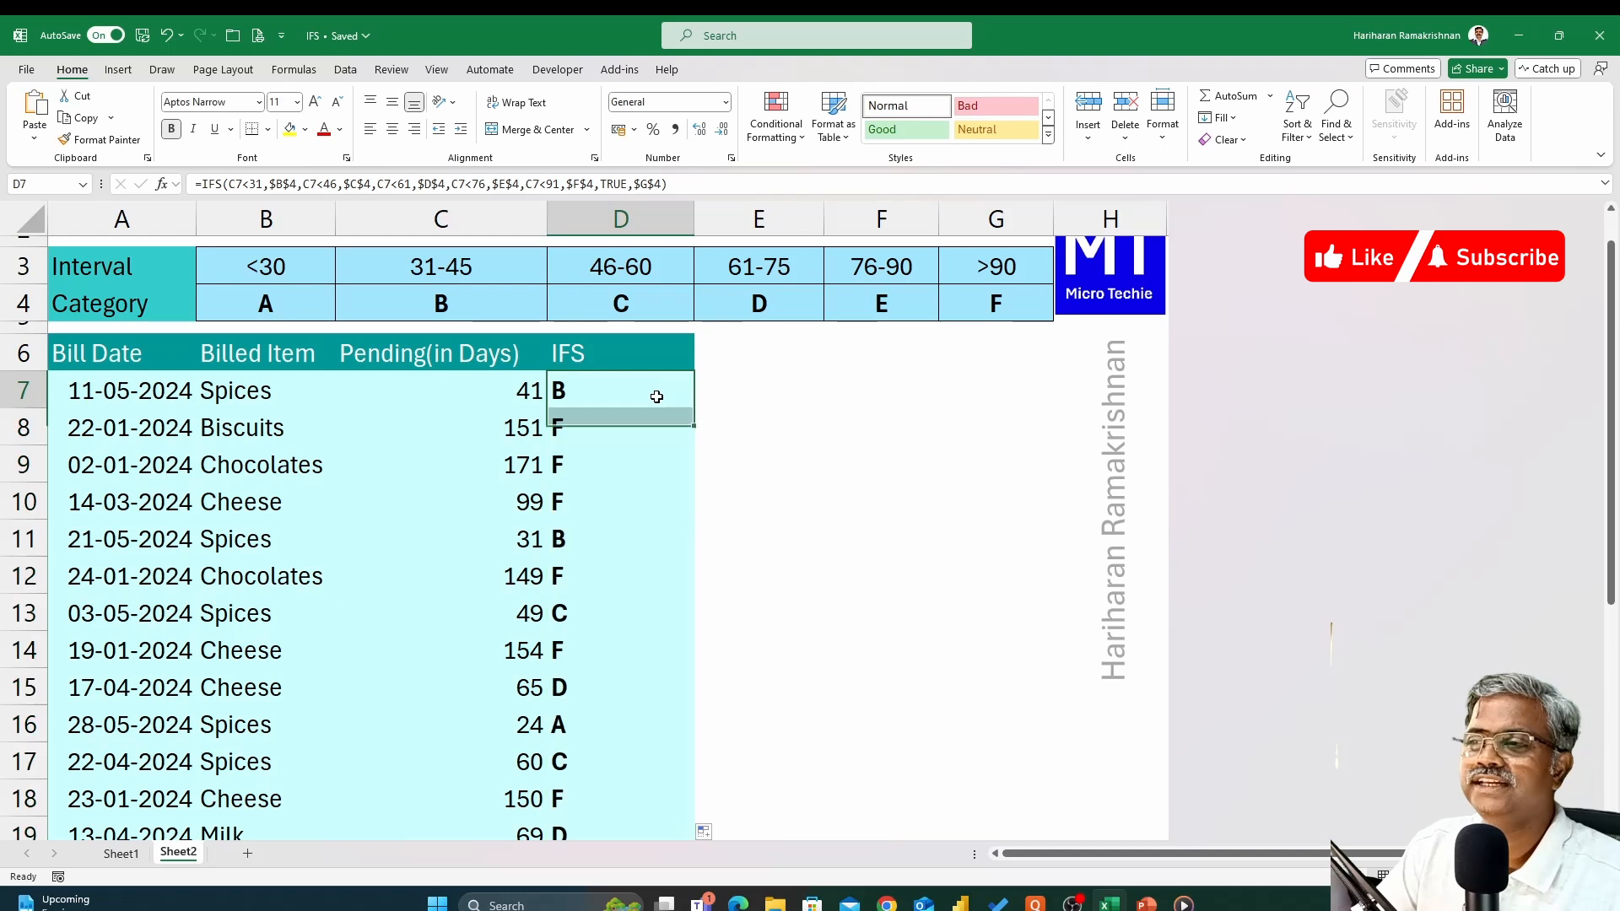
double_click(656, 396)
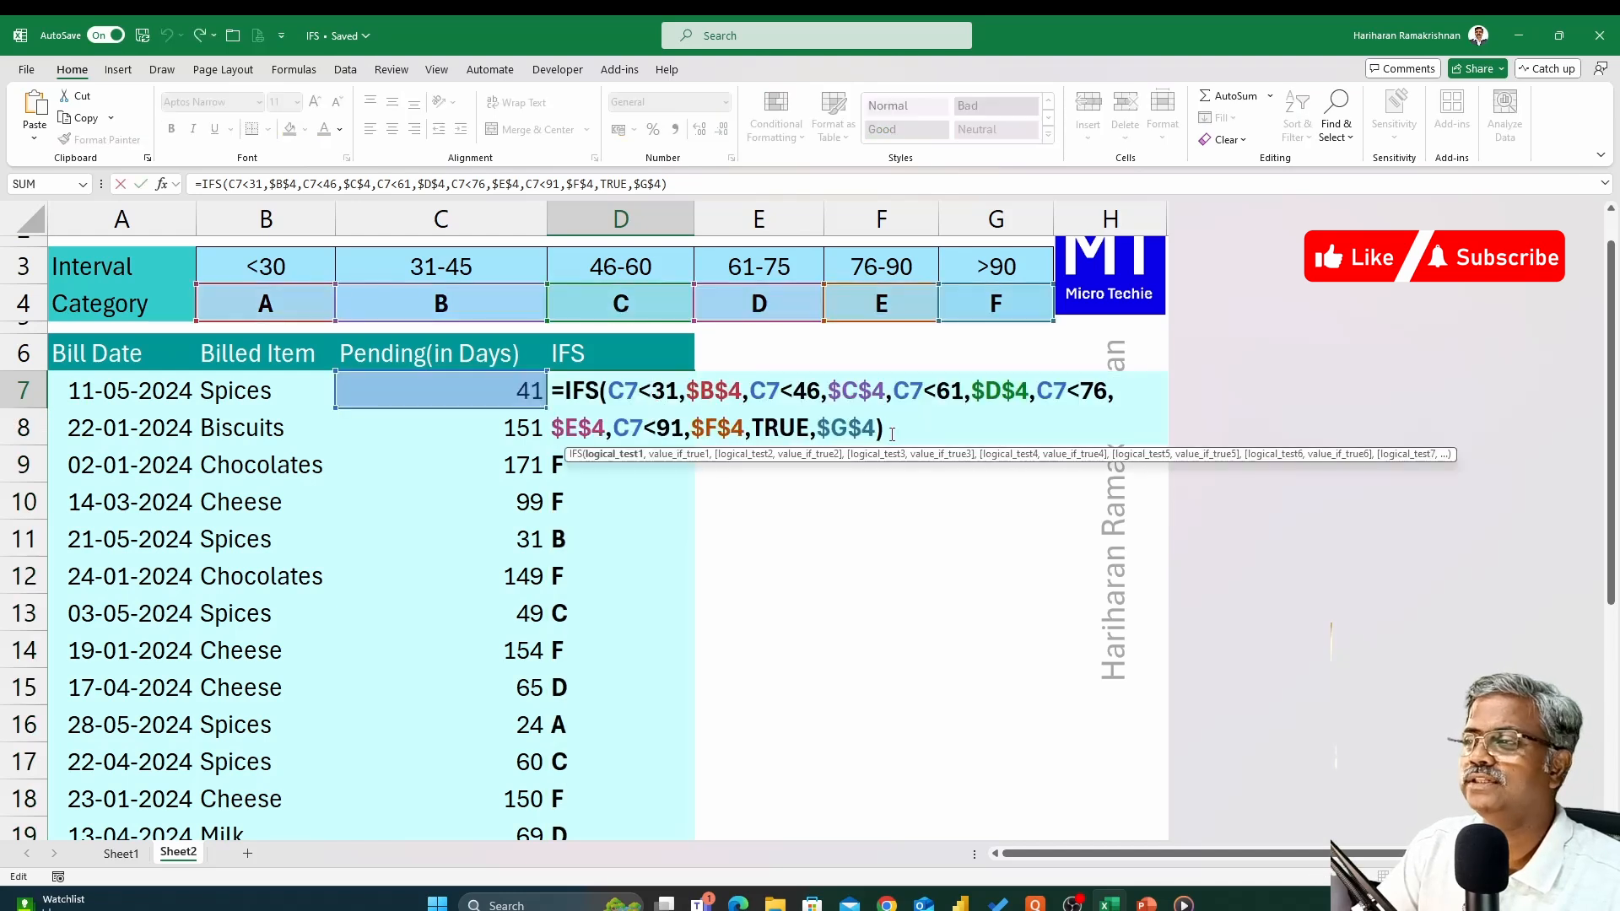
left_click_drag(891, 435, 549, 390)
key("ctrl+c")
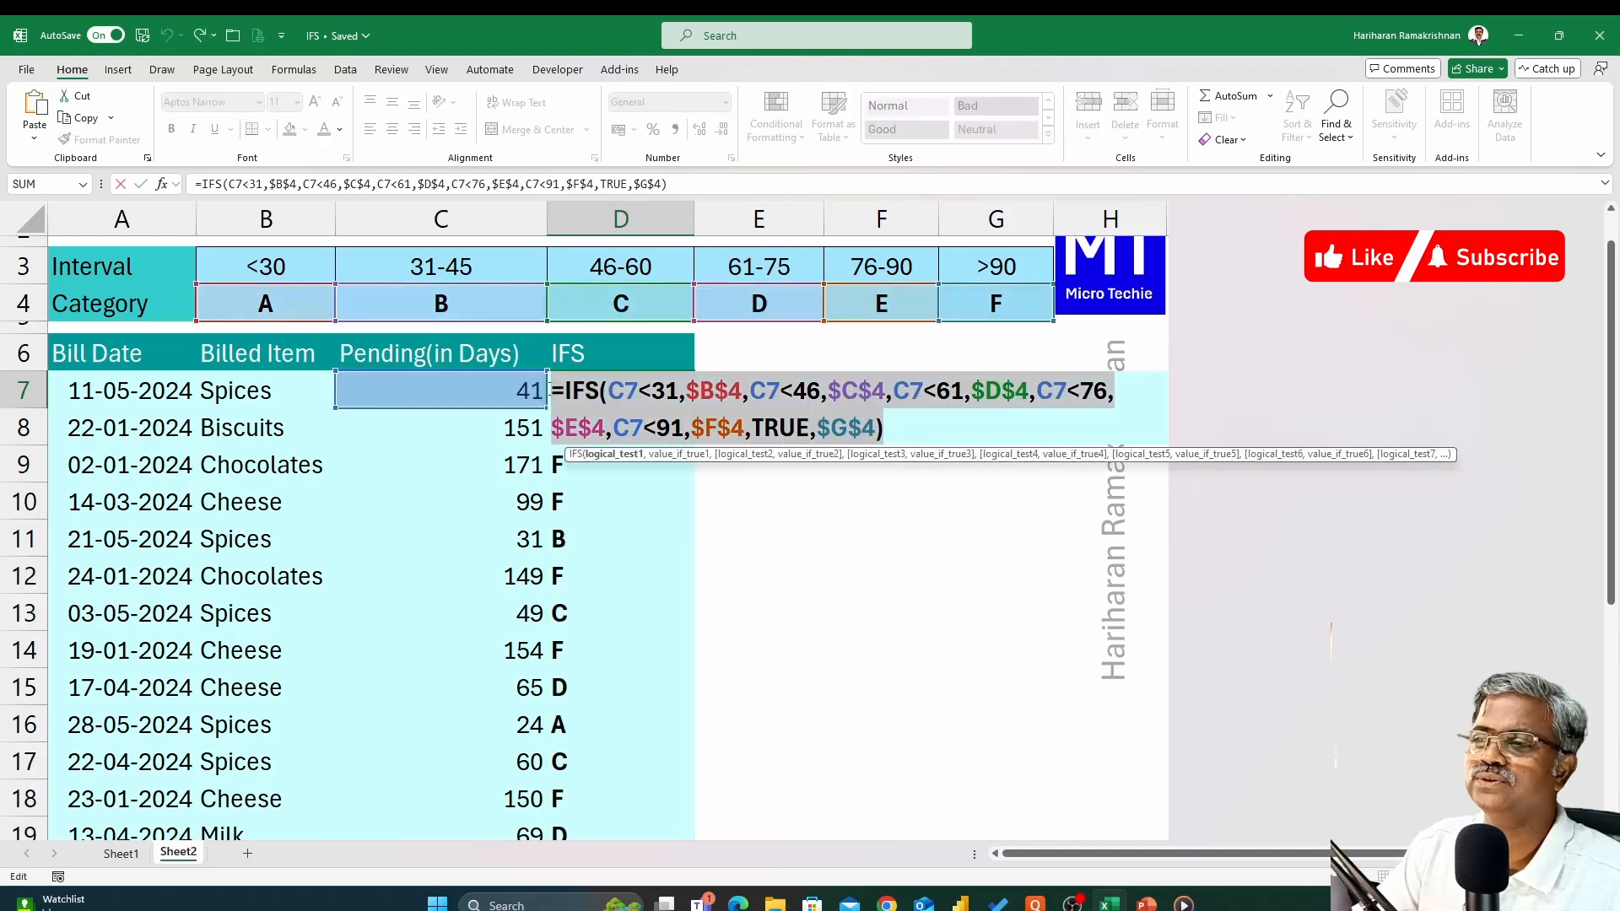
key("Escape")
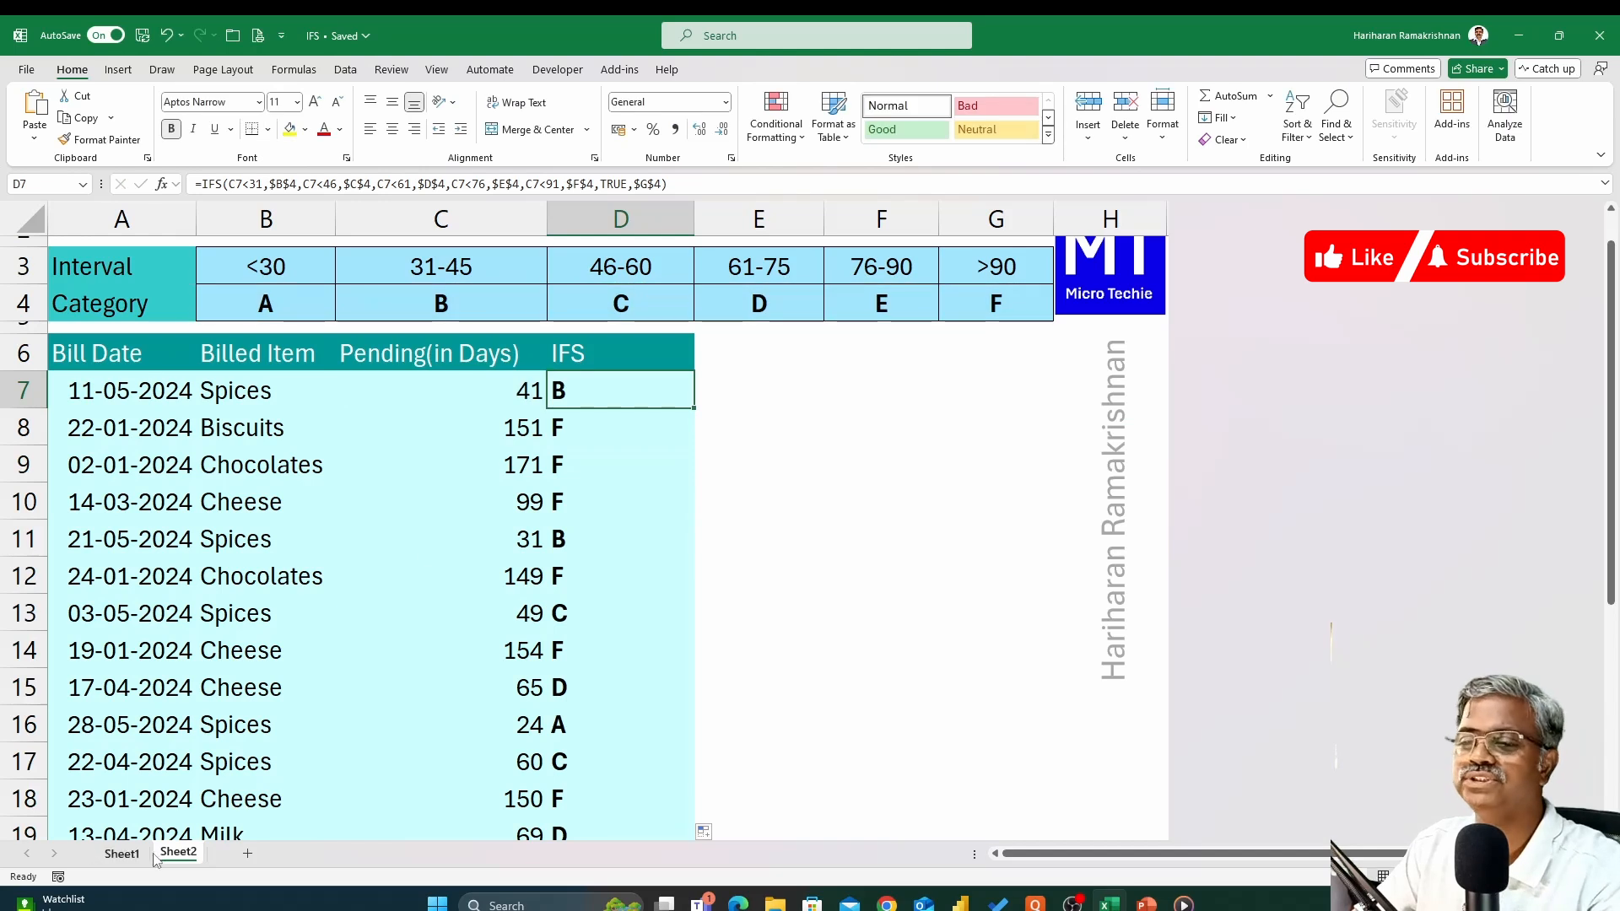
left_click(128, 854)
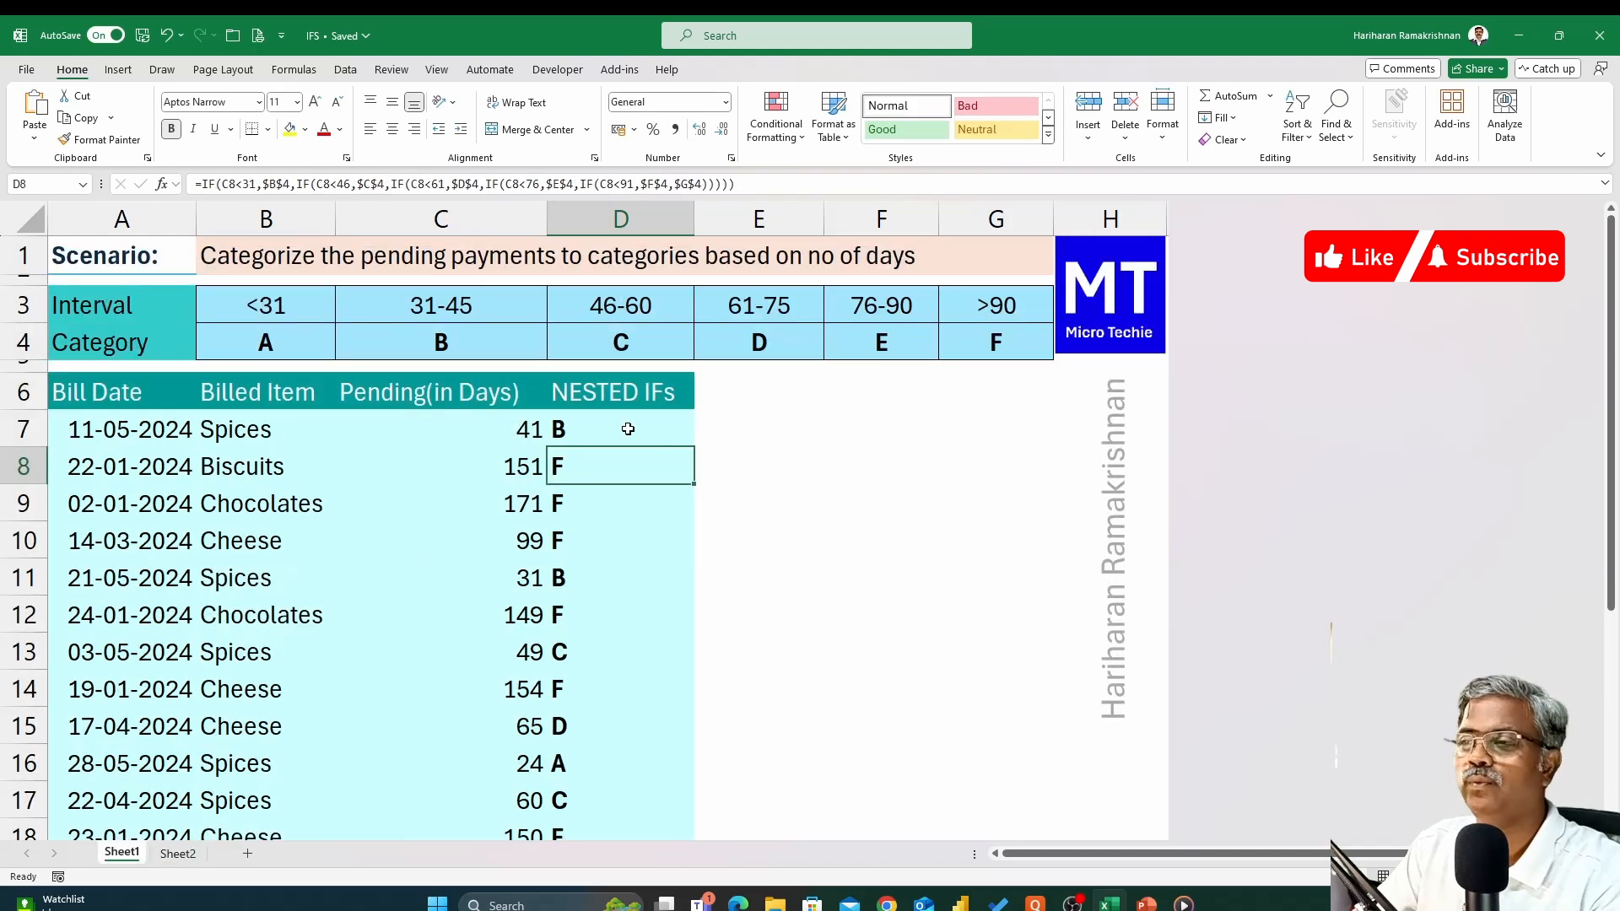
double_click(734, 429)
key("ctrl+v")
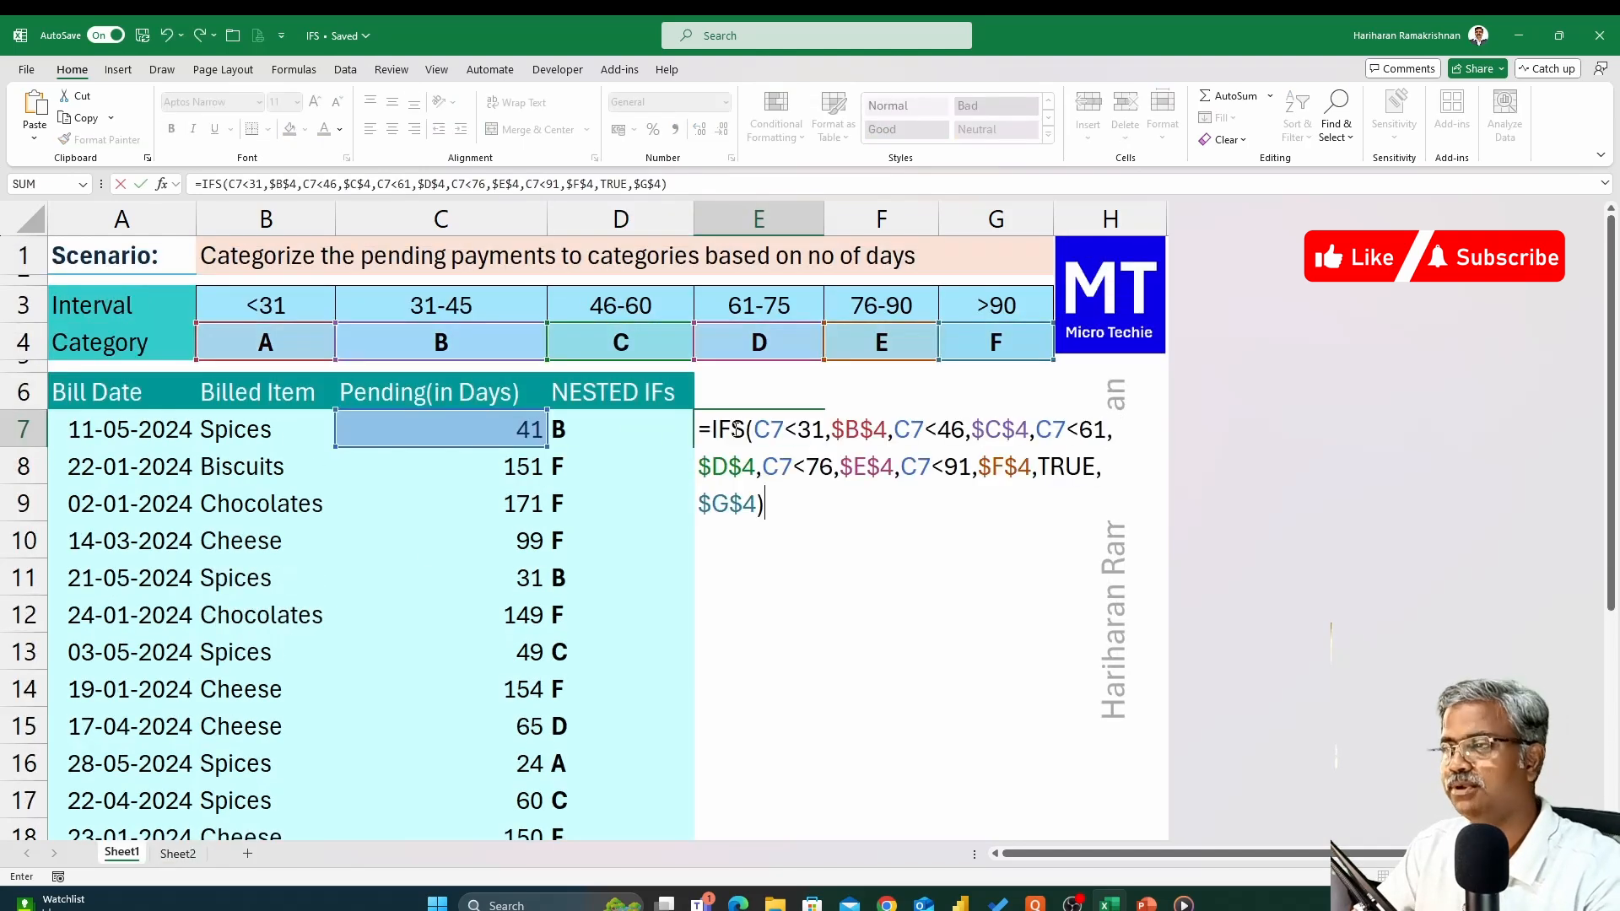
key("Return")
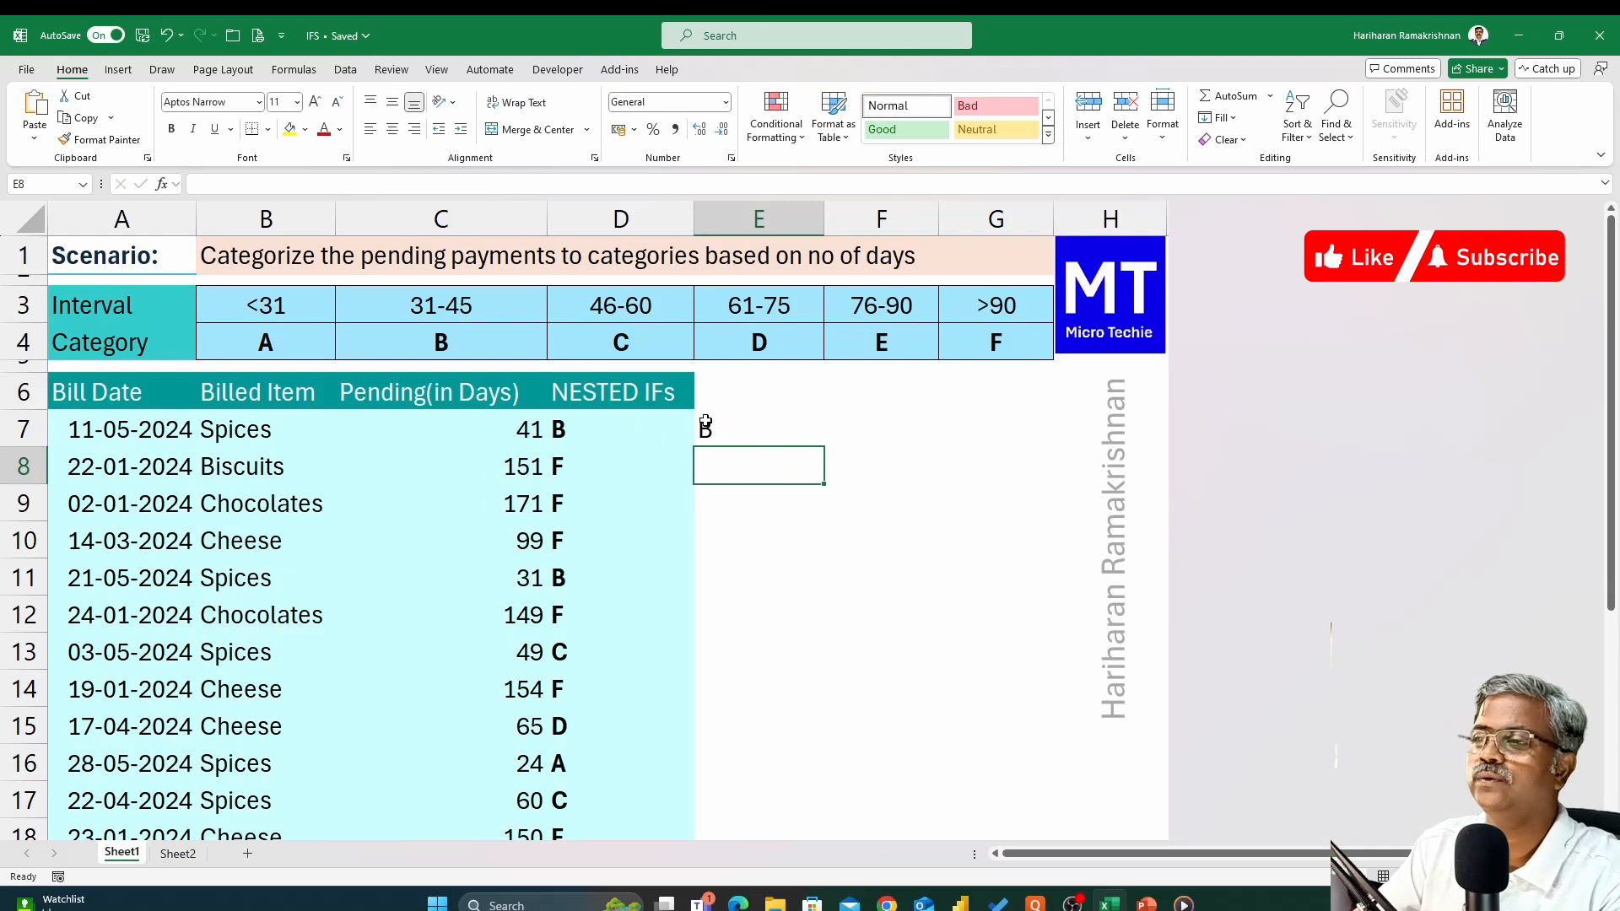
Enter the header IFS in E6 and fill the E7 formula down the column.
left_click(744, 401)
type("i")
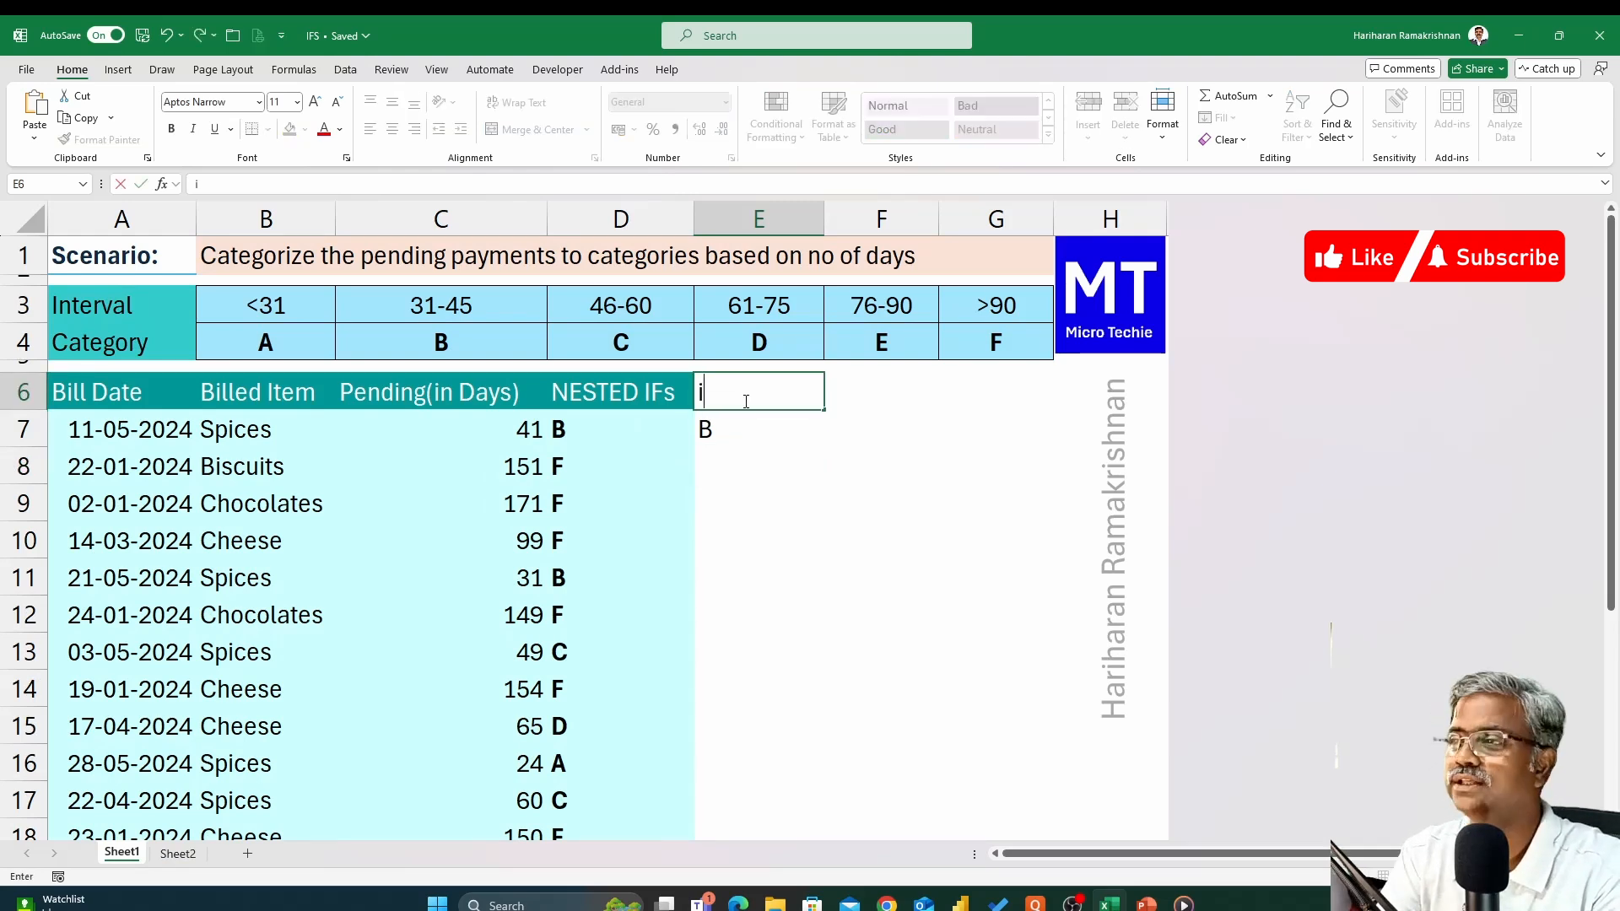
key("BackSpace")
type("IFS")
key("Return")
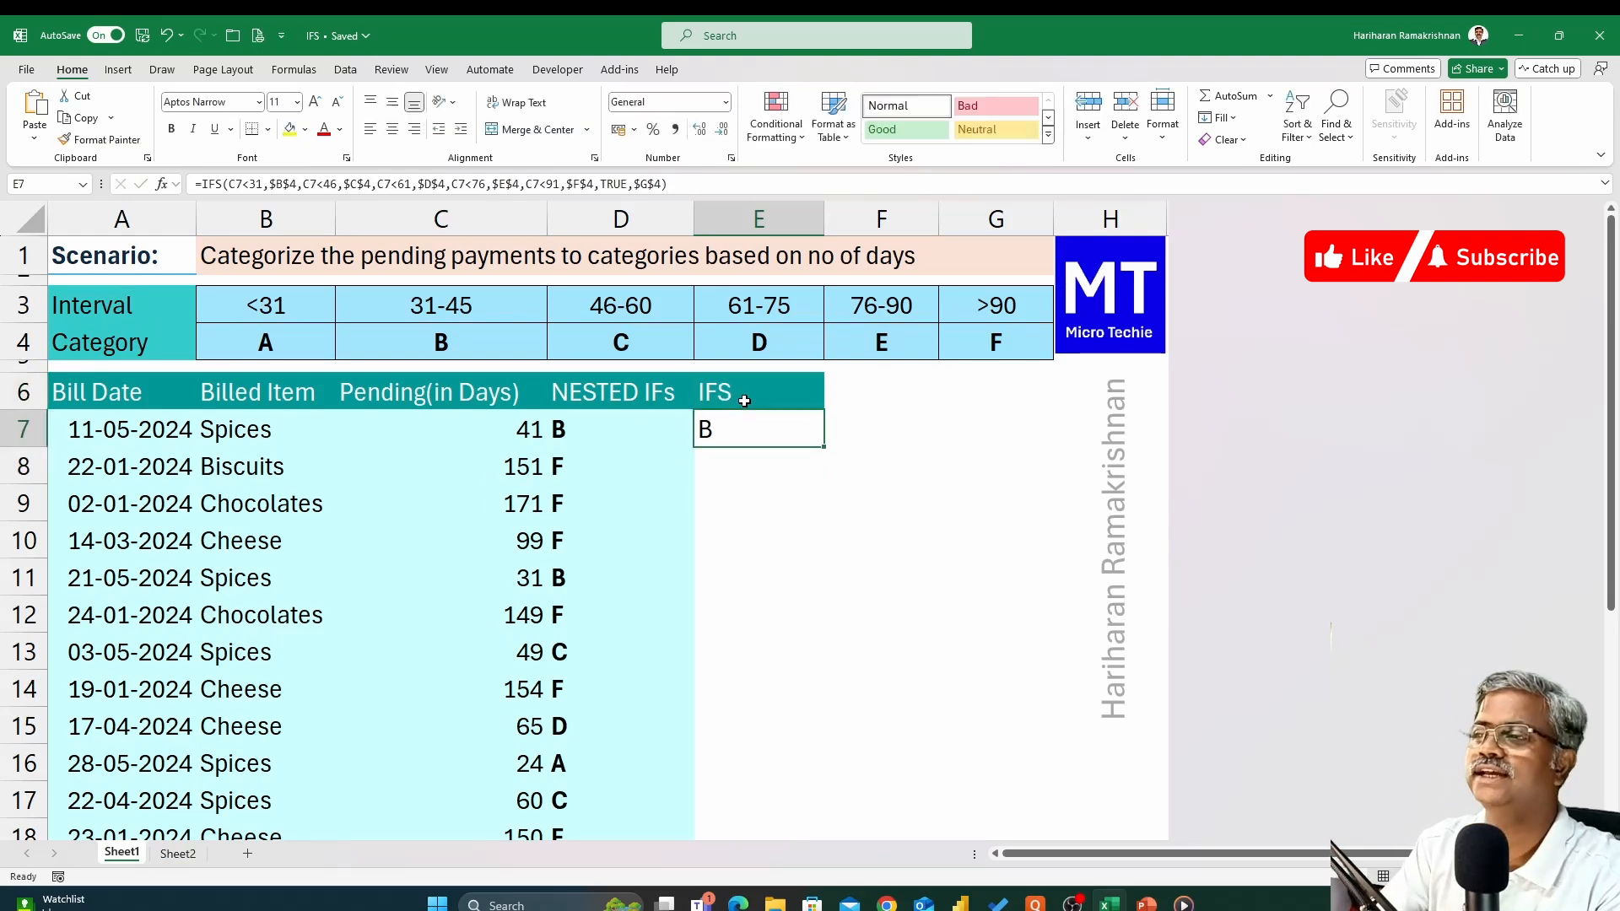
double_click(822, 450)
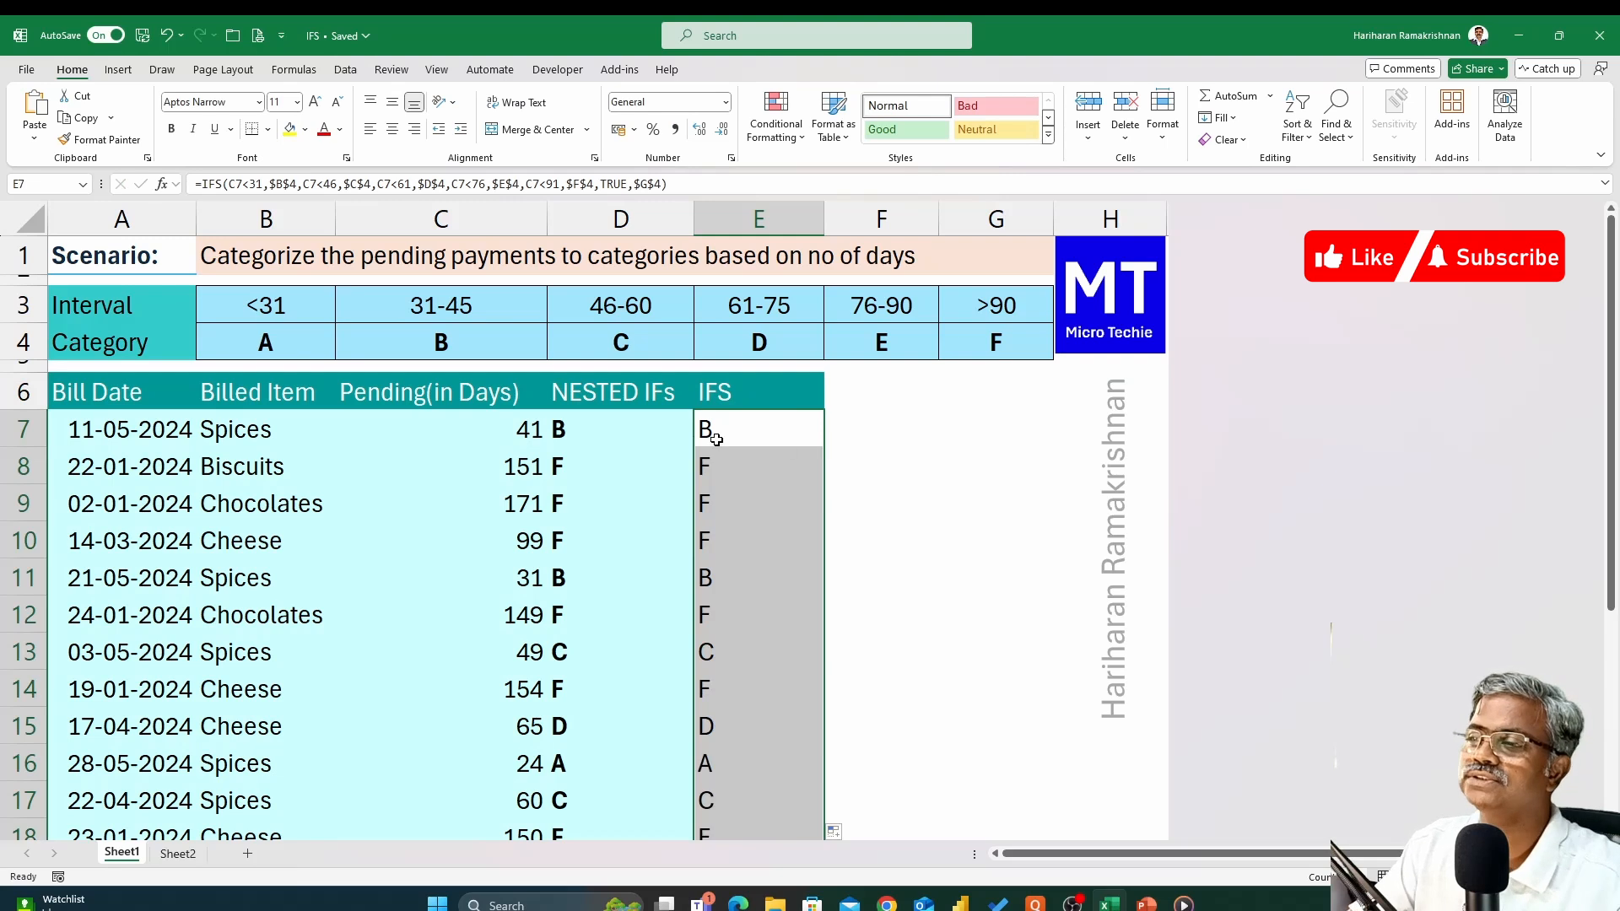
Compare the nested IF formula in D7 with the IFS formula in E7, leaving both unedited.
left_click_drag(628, 467, 737, 455)
double_click(623, 429)
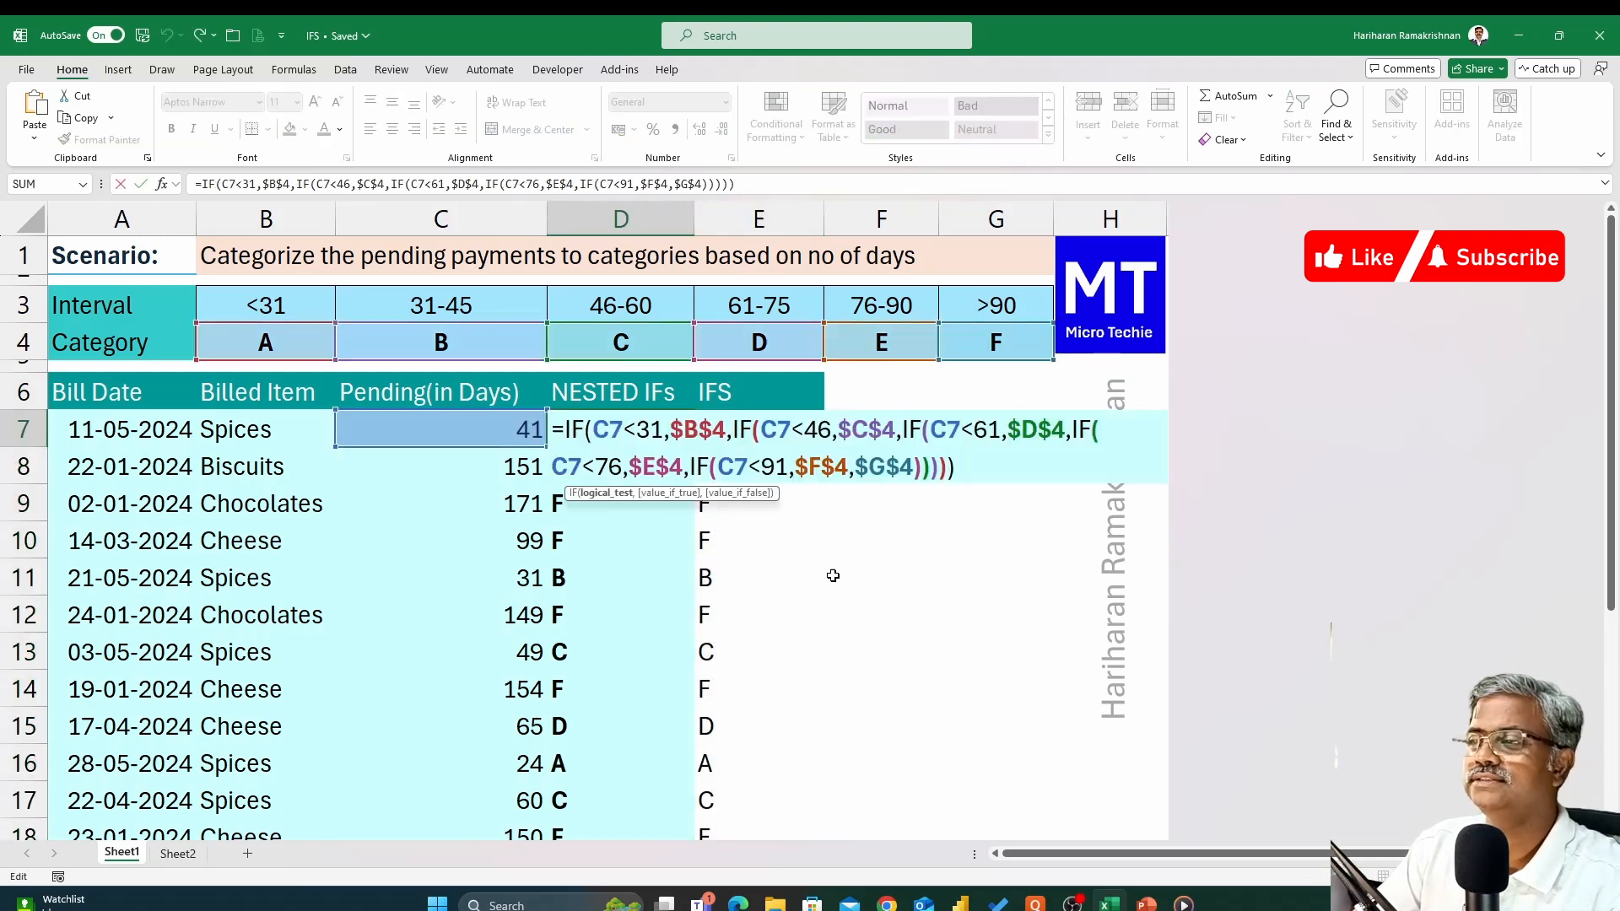
left_click(741, 431)
left_click(915, 431)
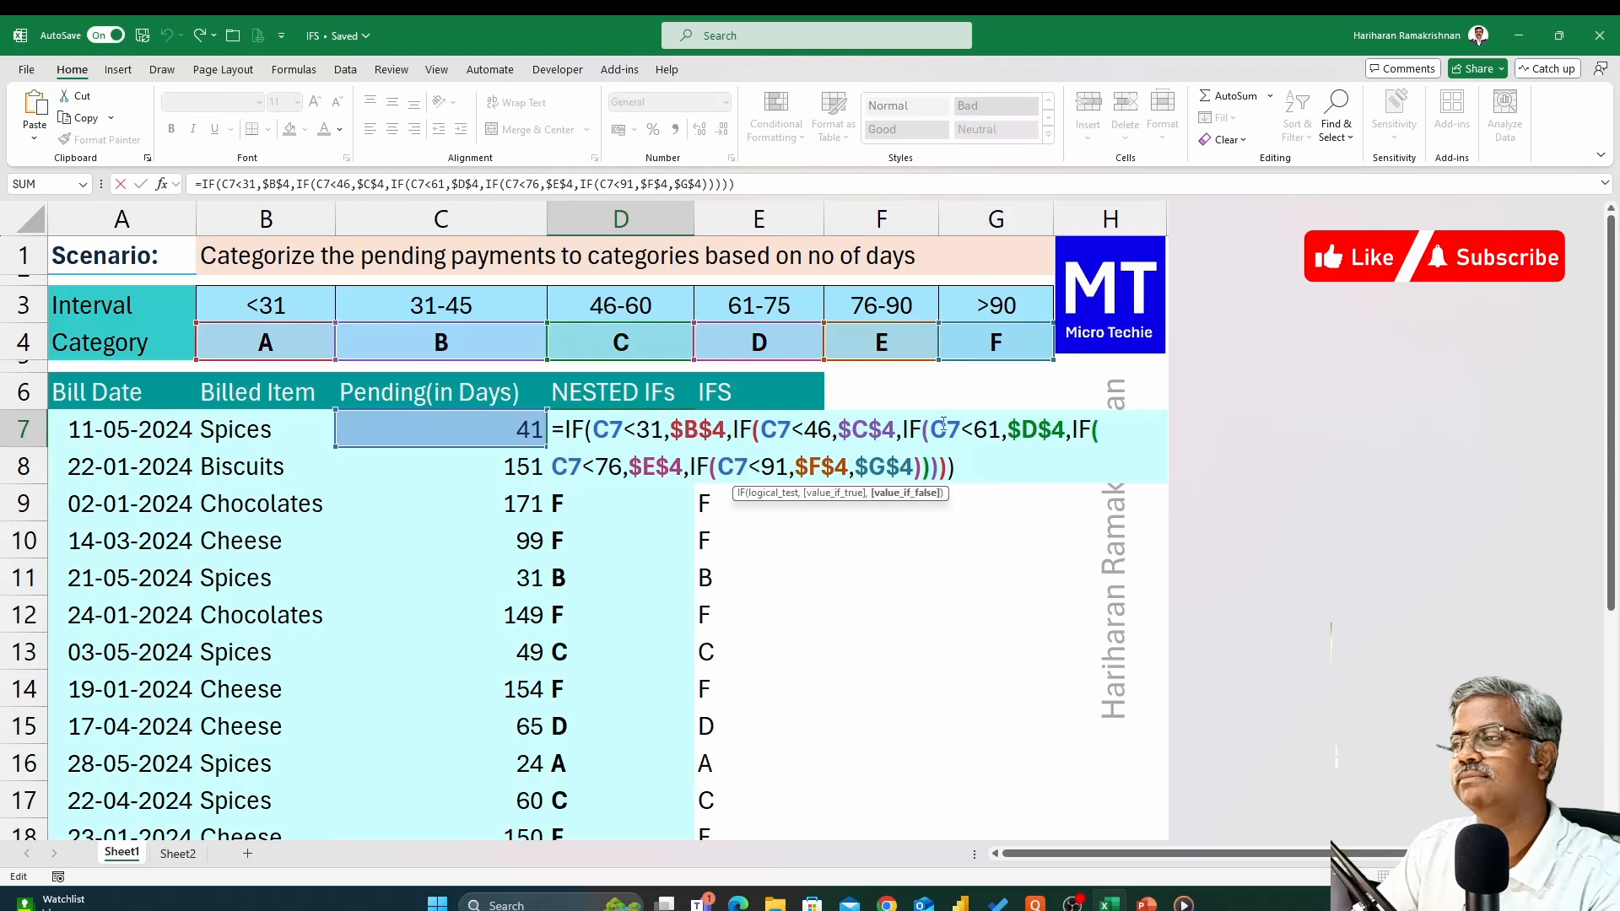
left_click(1091, 431)
left_click(939, 467)
key("Escape")
double_click(753, 429)
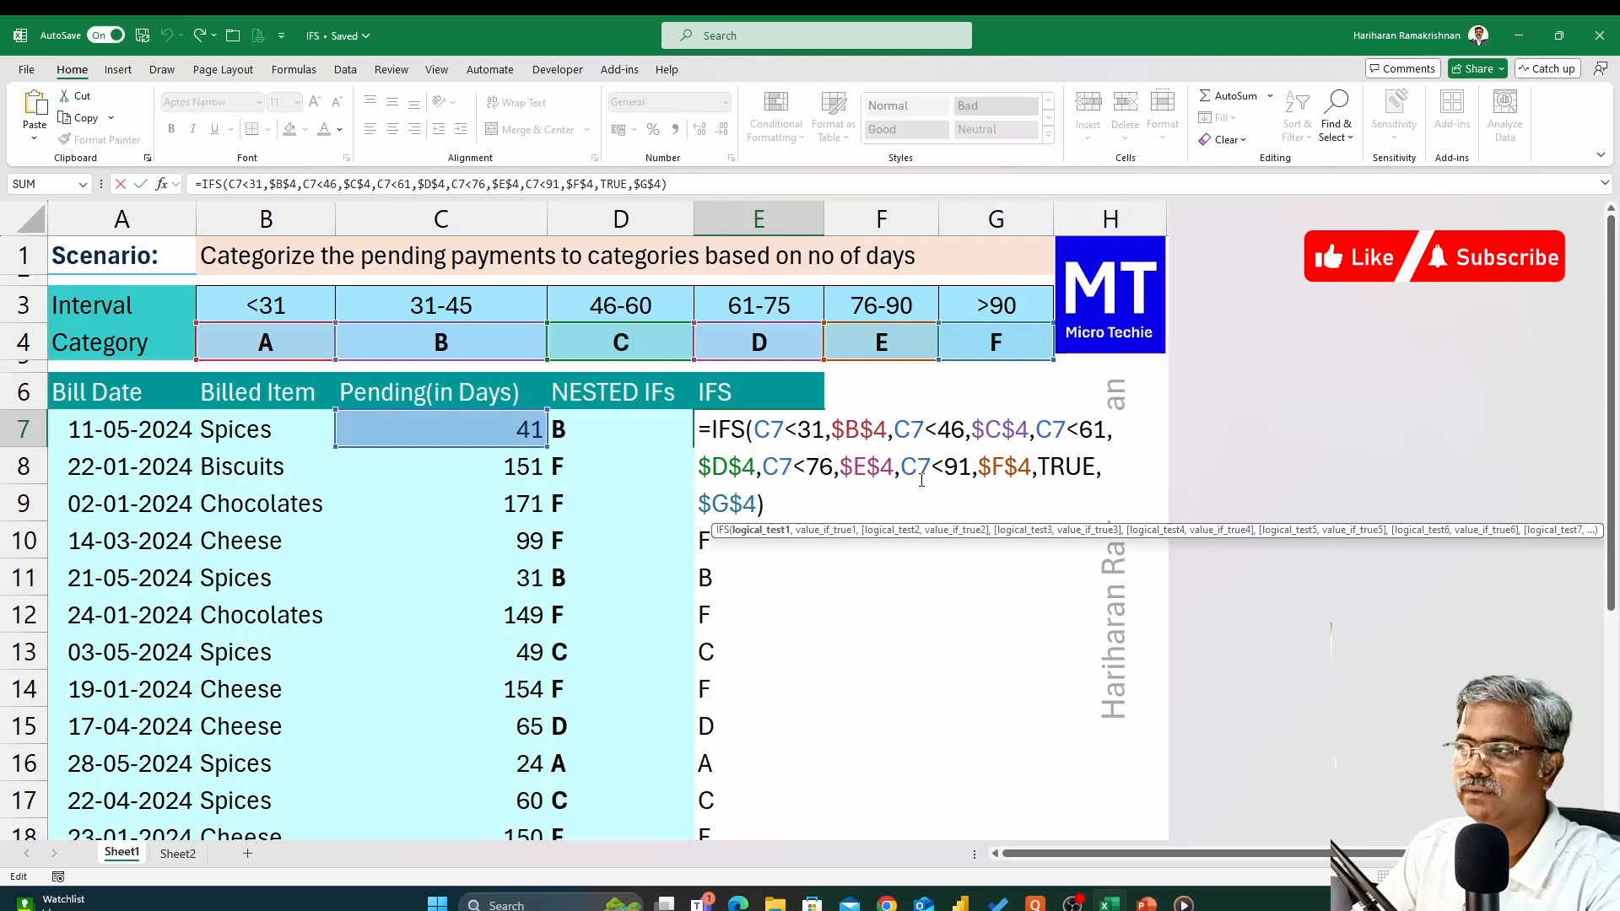
key("Escape")
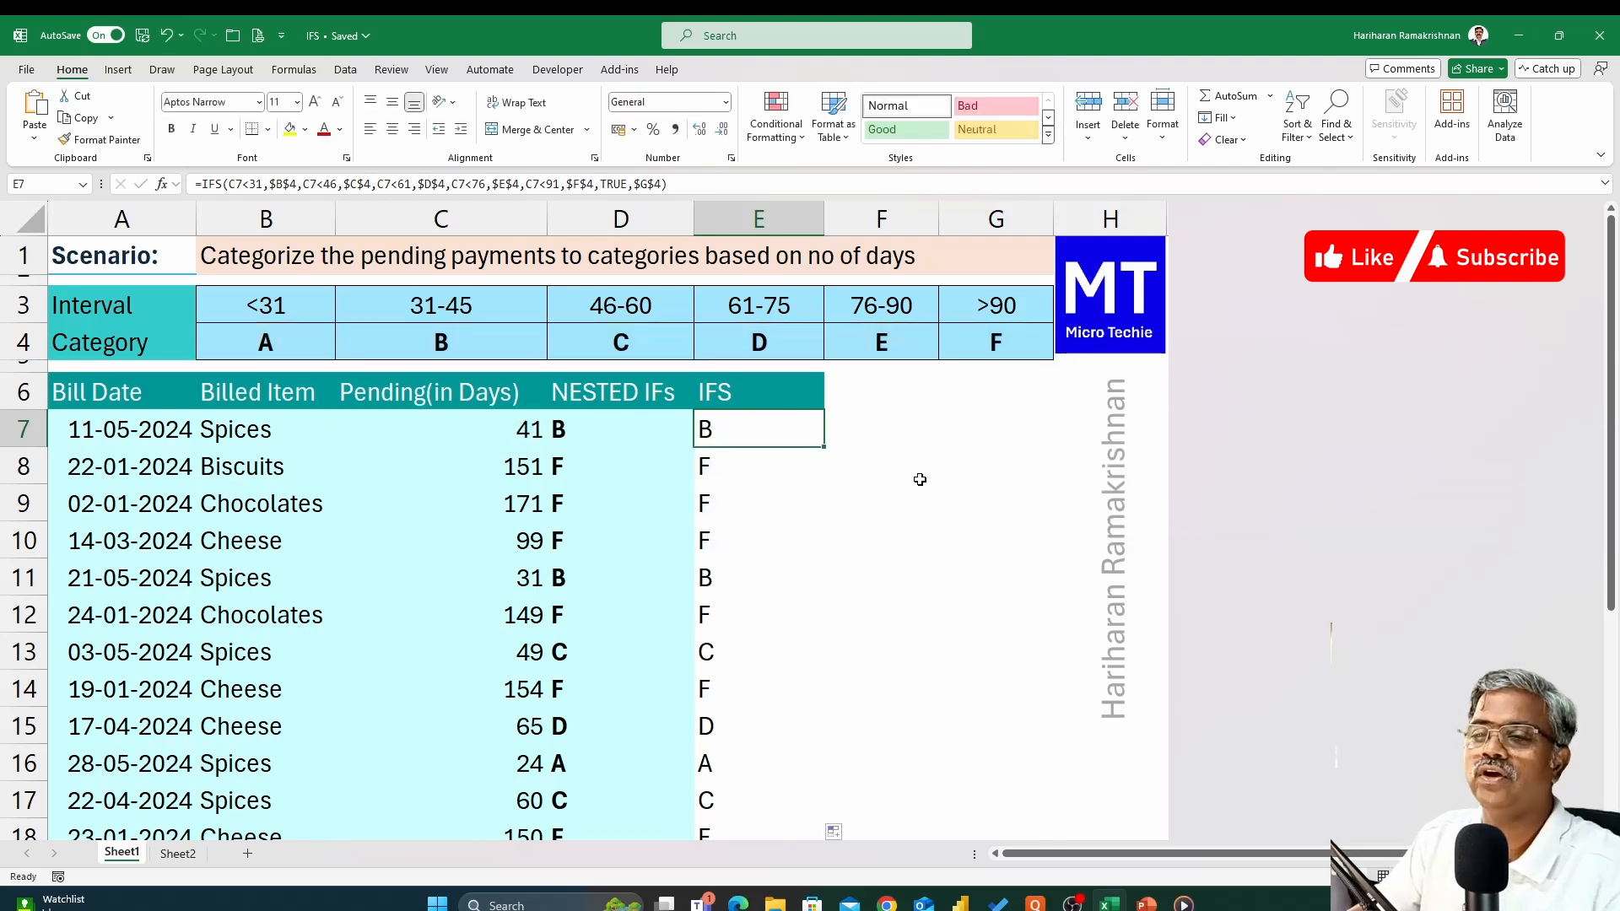